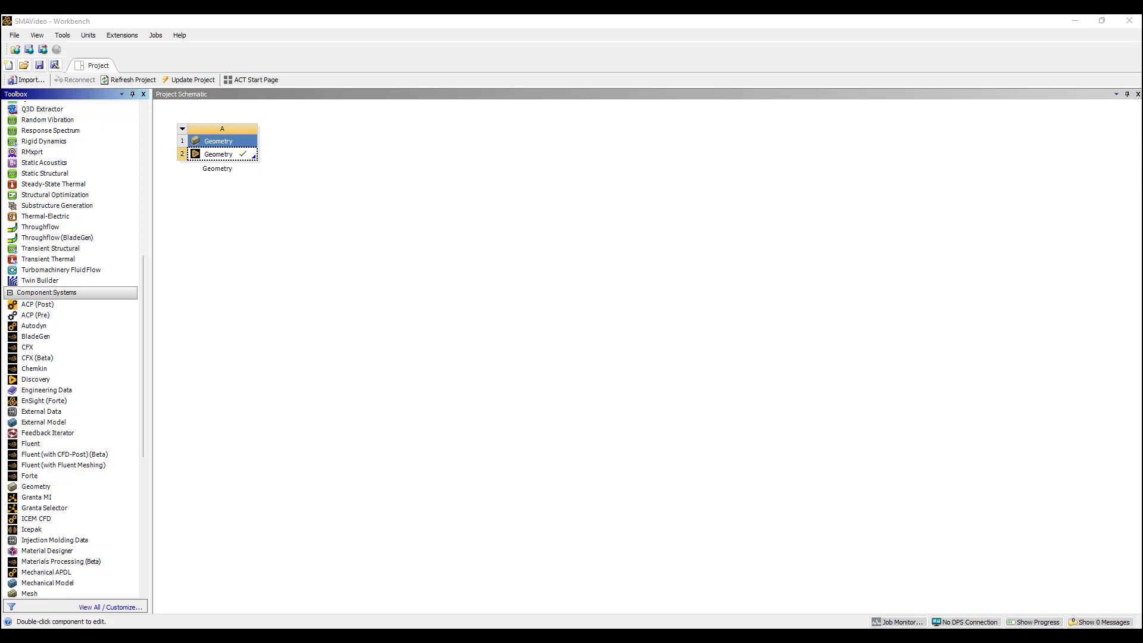
# Add a Static Structural system linked to the existing Geometry cell and open its Engineering Data.
pyautogui.scroll(4, 115, 341)
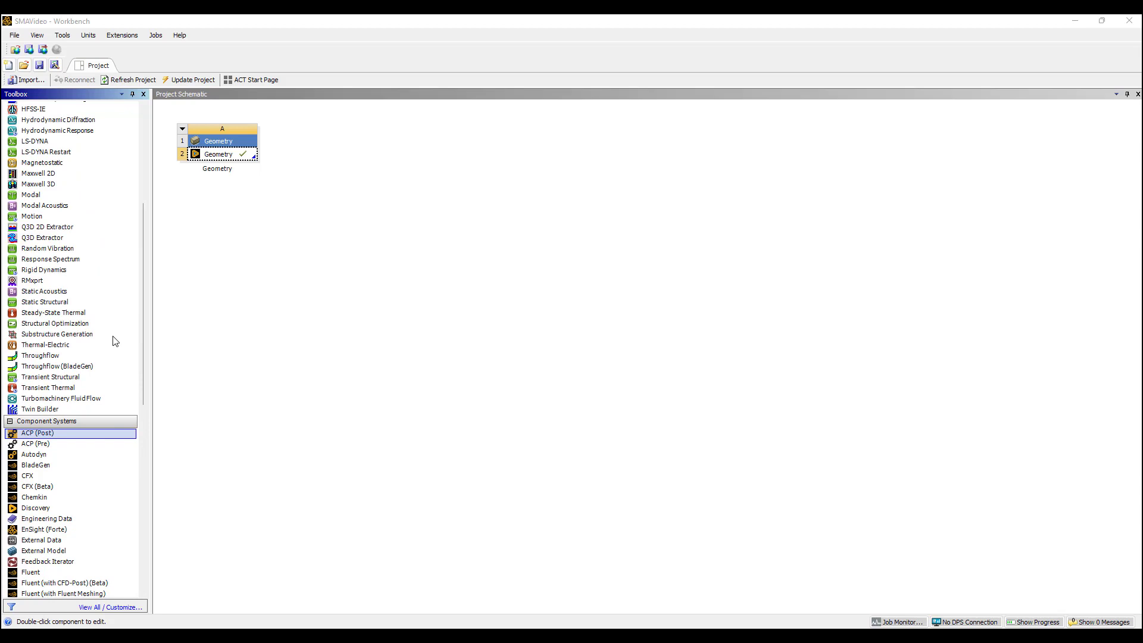
pyautogui.moveTo(45, 302); pyautogui.dragTo(228, 149)
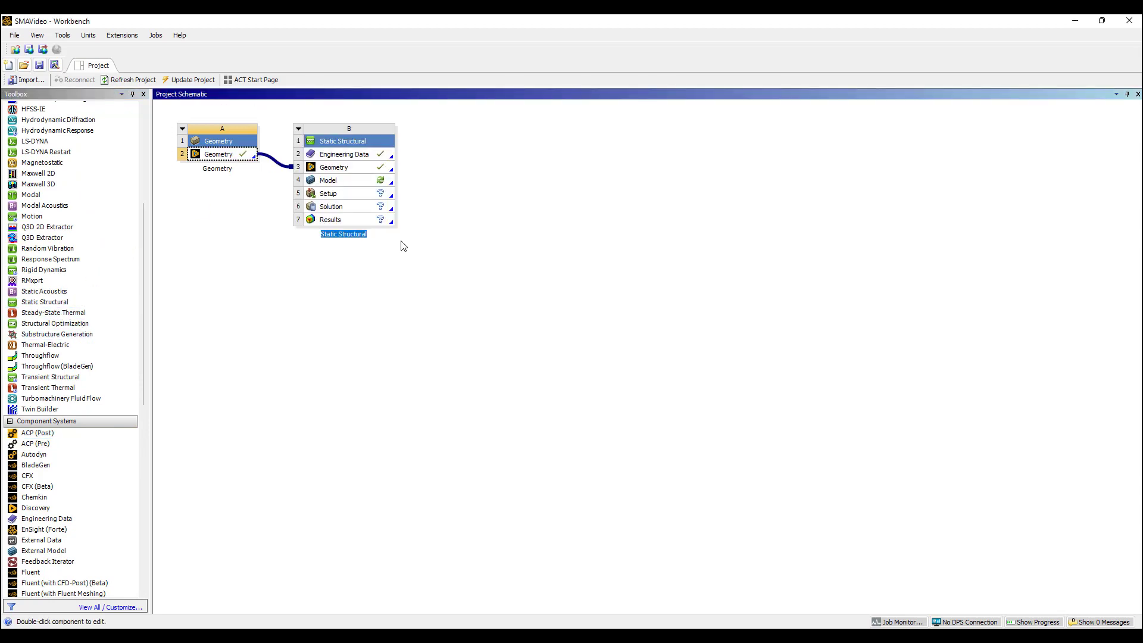
pyautogui.doubleClick(363, 158)
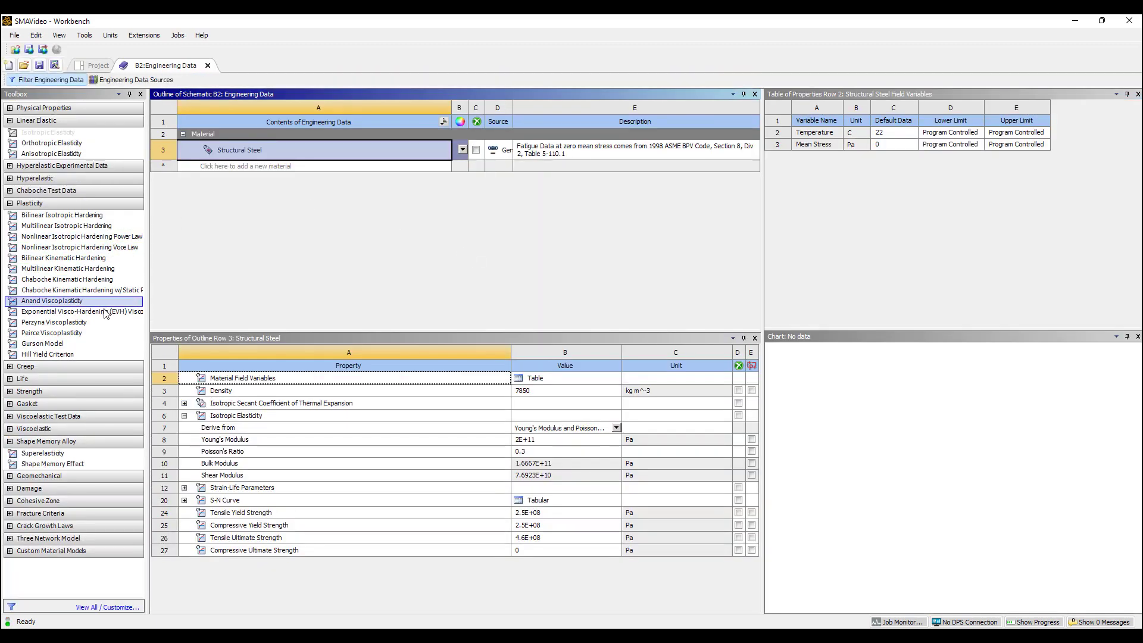
# Create a new material named Nitinol and give it the Isotropic Elasticity and Superelasticity properties.
pyautogui.click(219, 167)
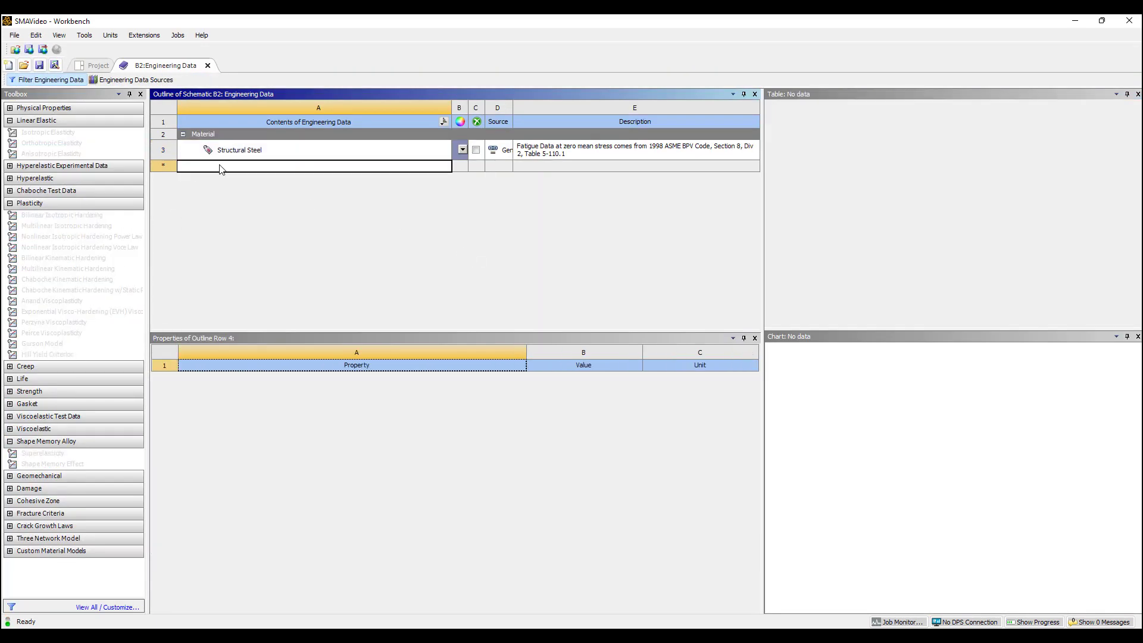
pyautogui.write('Nitinol')
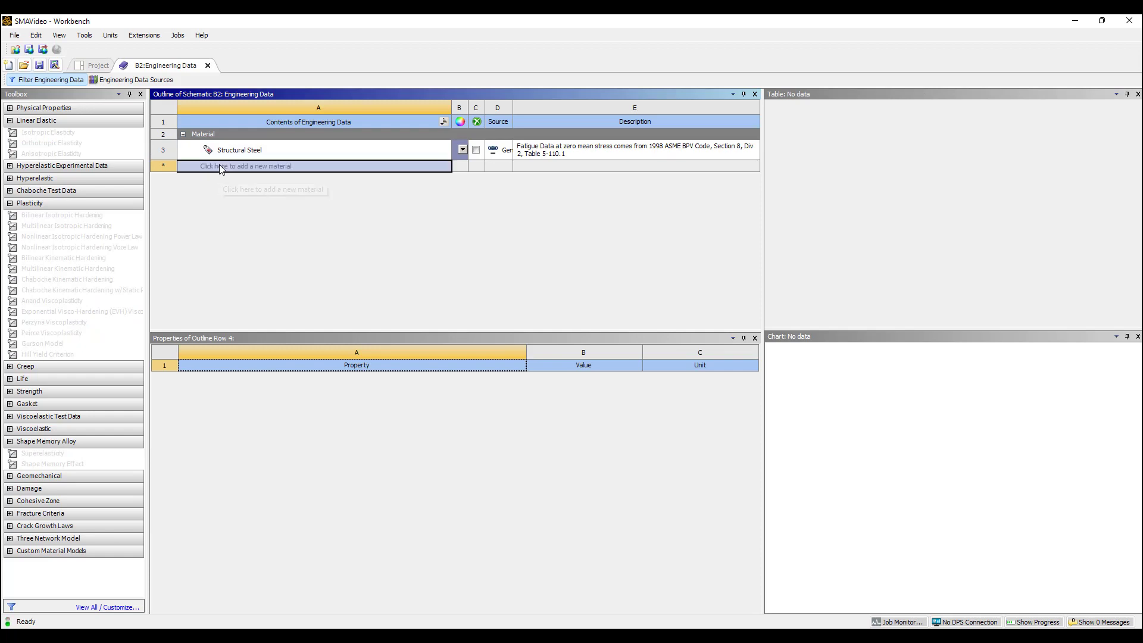
pyautogui.press('Return')
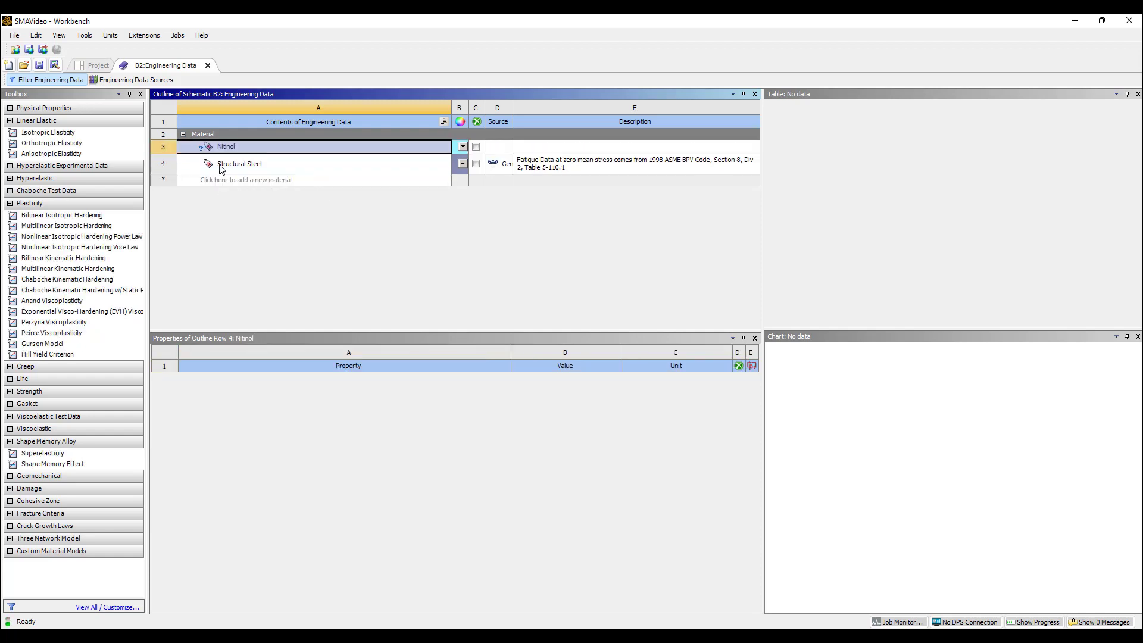
pyautogui.doubleClick(68, 454)
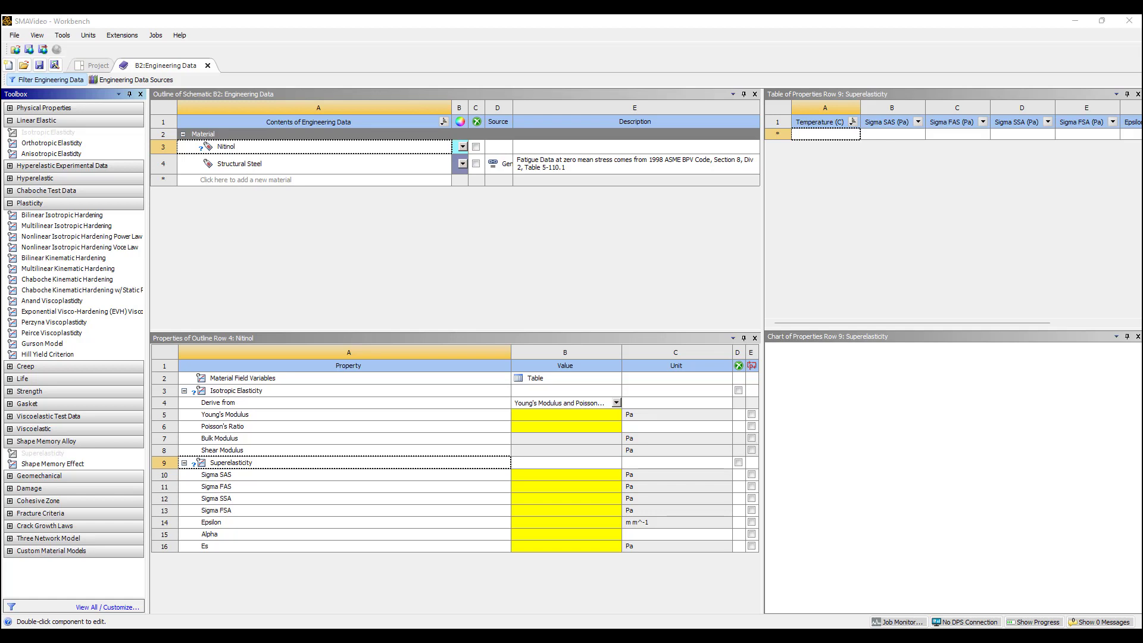
# Consult the shape memory alloy help page and set the project units to Metric (kg,mm,s,°C,mA,N,mV).
pyautogui.hotkey('alt', 'Tab')
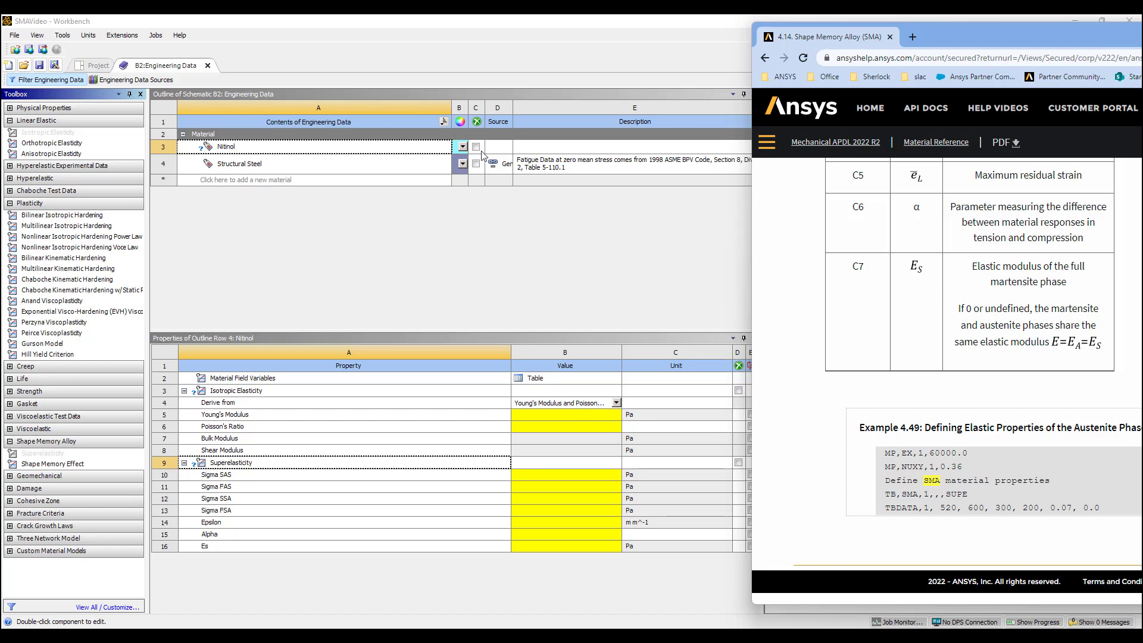
pyautogui.click(86, 37)
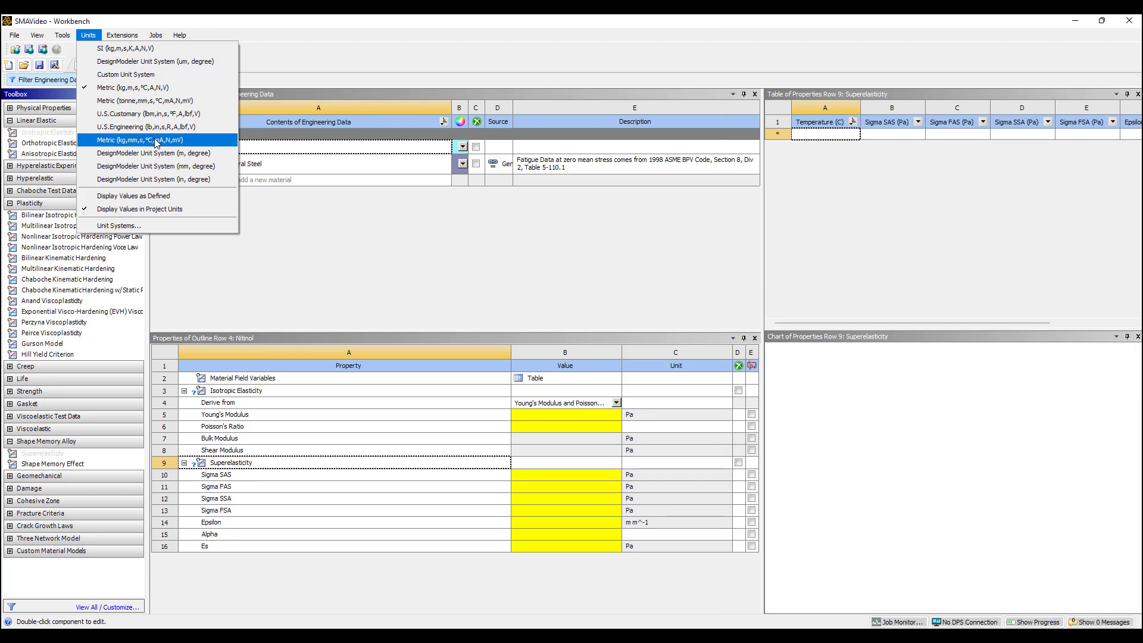
pyautogui.click(155, 141)
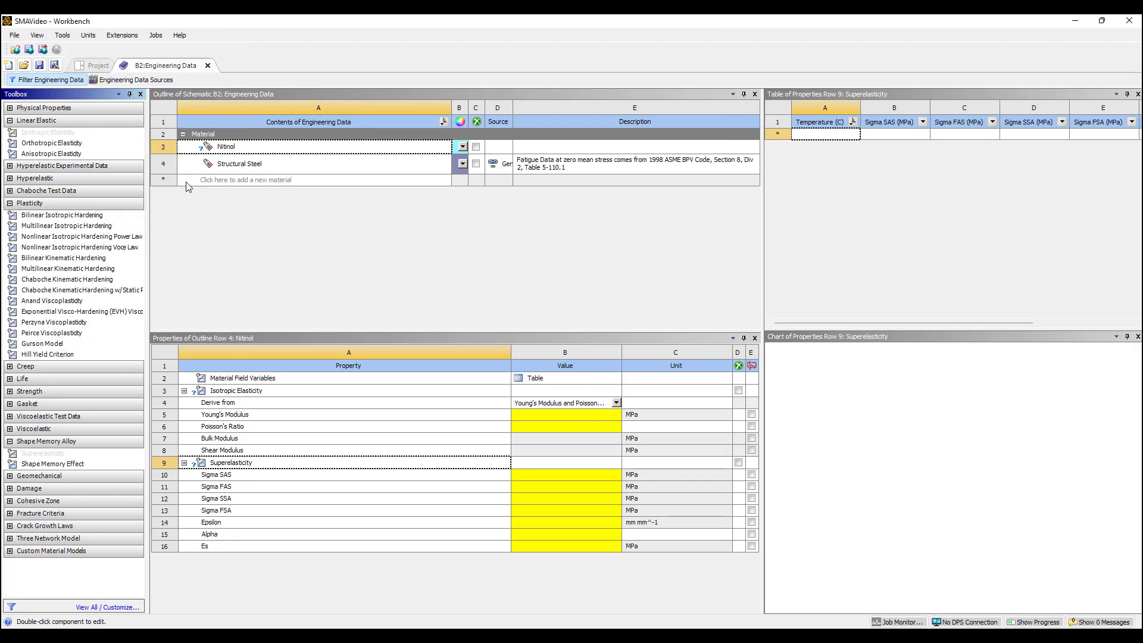
# Set Nitinol's Young's Modulus to 60000 MPa and its Poisson's Ratio to 0.36.
pyautogui.click(573, 420)
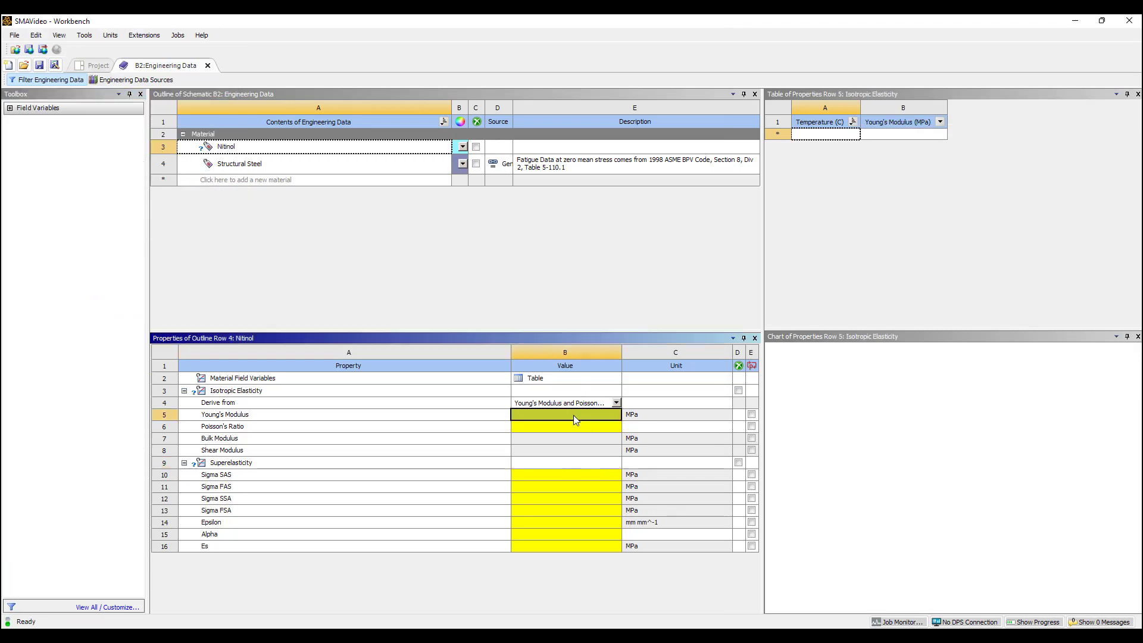
pyautogui.write('60000')
pyautogui.press('Return')
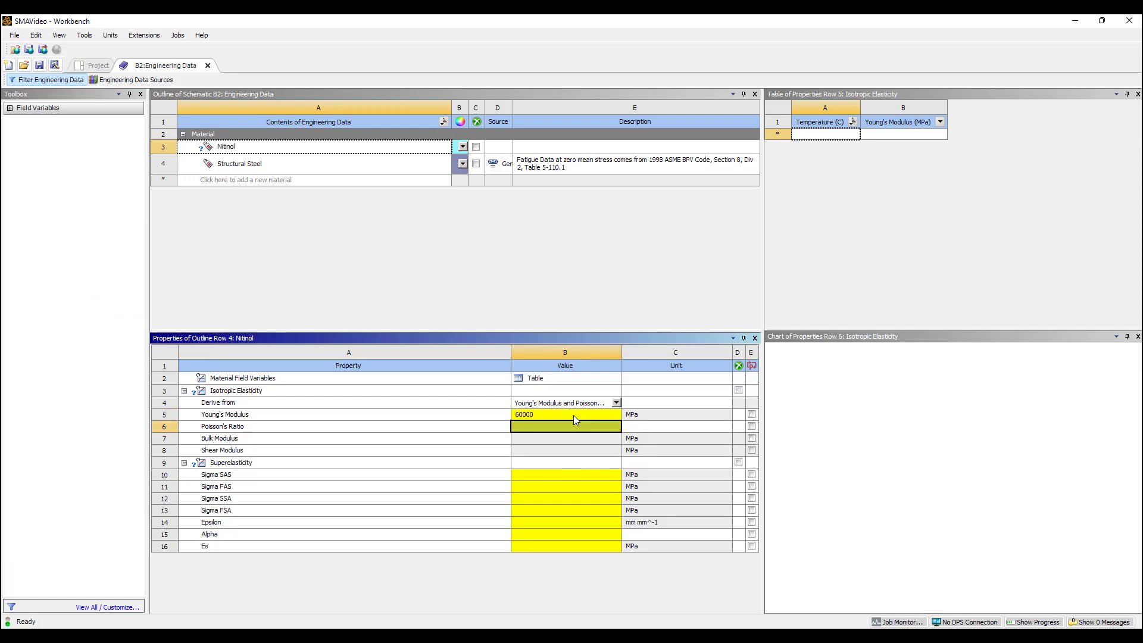
pyautogui.write('0.36')
pyautogui.press('Return')
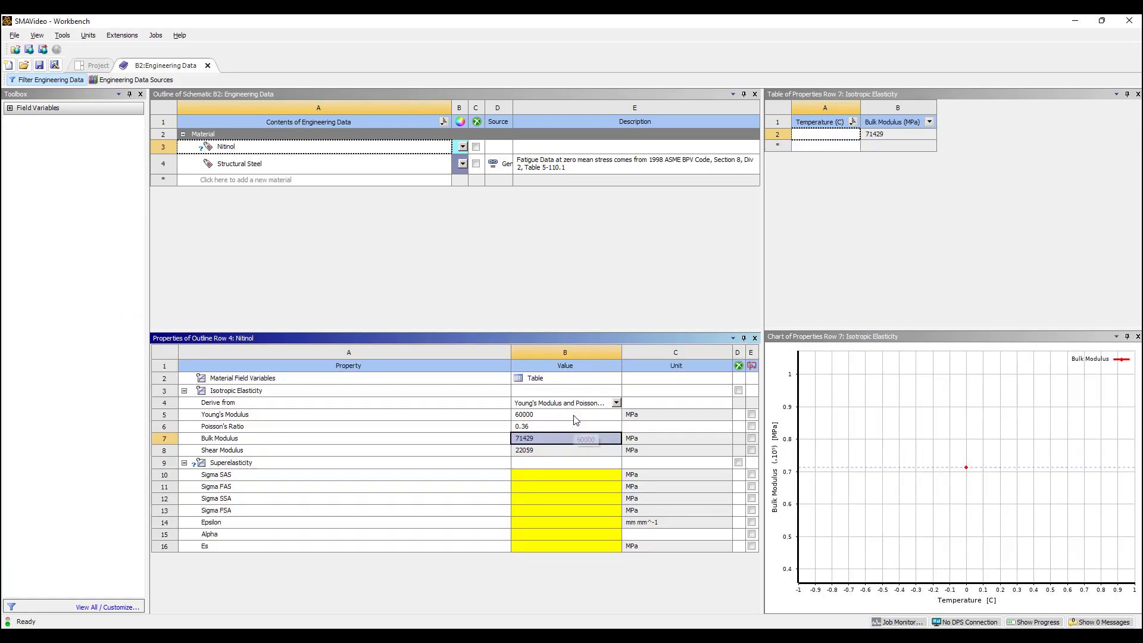
# Examine the help page's superelastic stress-strain diagram, material constants and example SMA data, keeping the property values in view beside it.
pyautogui.hotkey('alt', 'Tab')
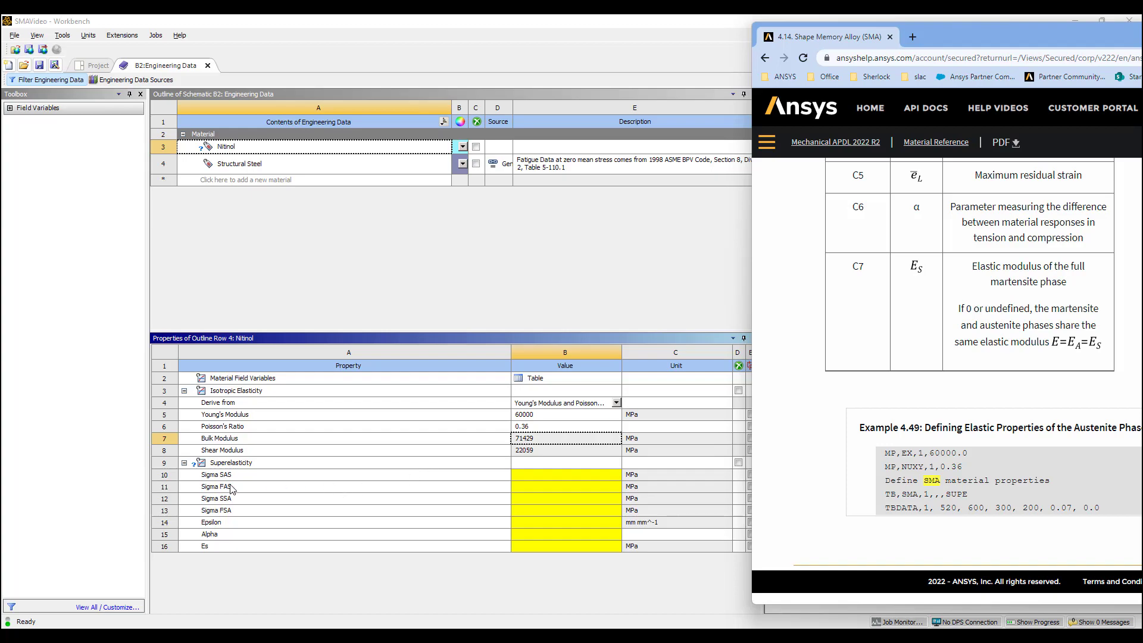
pyautogui.moveTo(1027, 39); pyautogui.dragTo(612, 66)
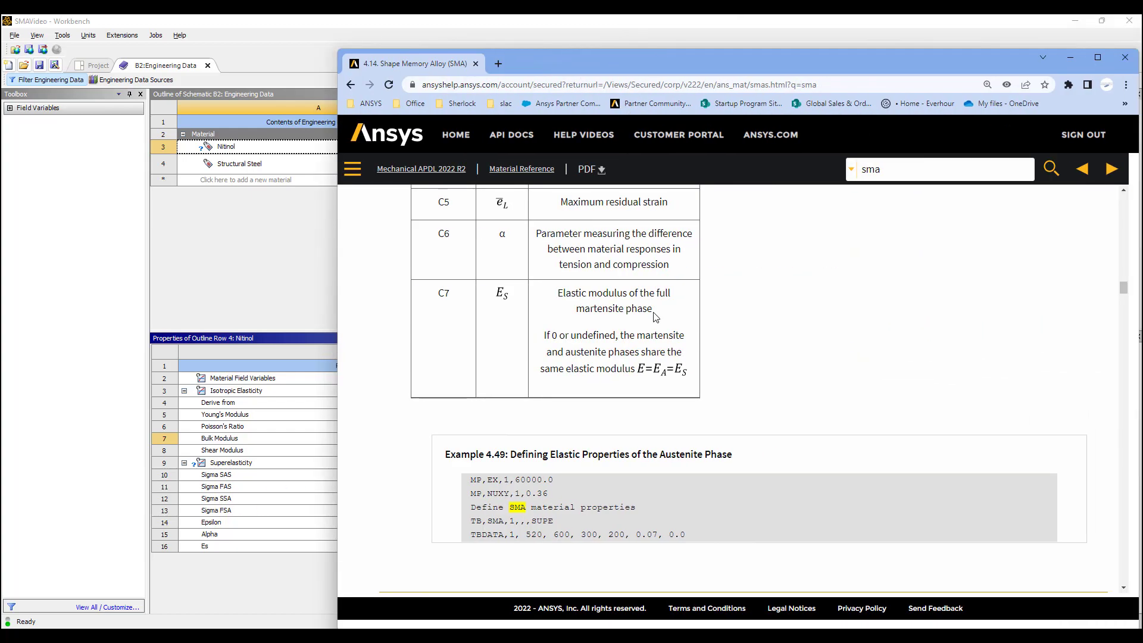
pyautogui.scroll(15, 655, 317)
pyautogui.scroll(-6, 665, 438)
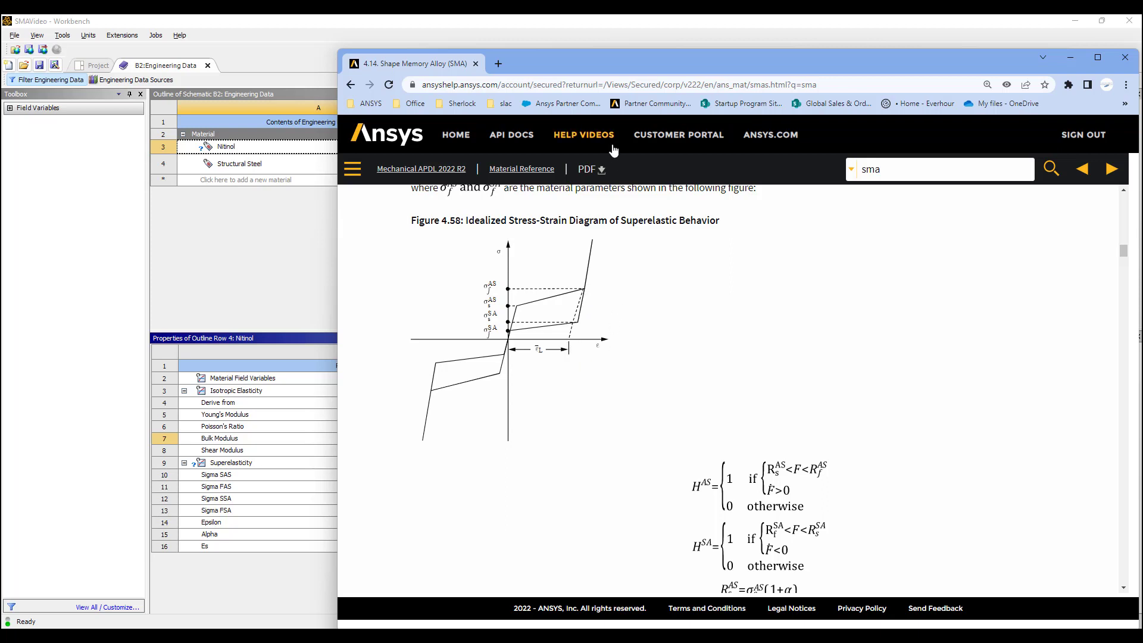
pyautogui.moveTo(640, 63); pyautogui.dragTo(886, 41)
pyautogui.scroll(-15, 889, 319)
pyautogui.scroll(-10, 889, 320)
pyautogui.scroll(2, 882, 324)
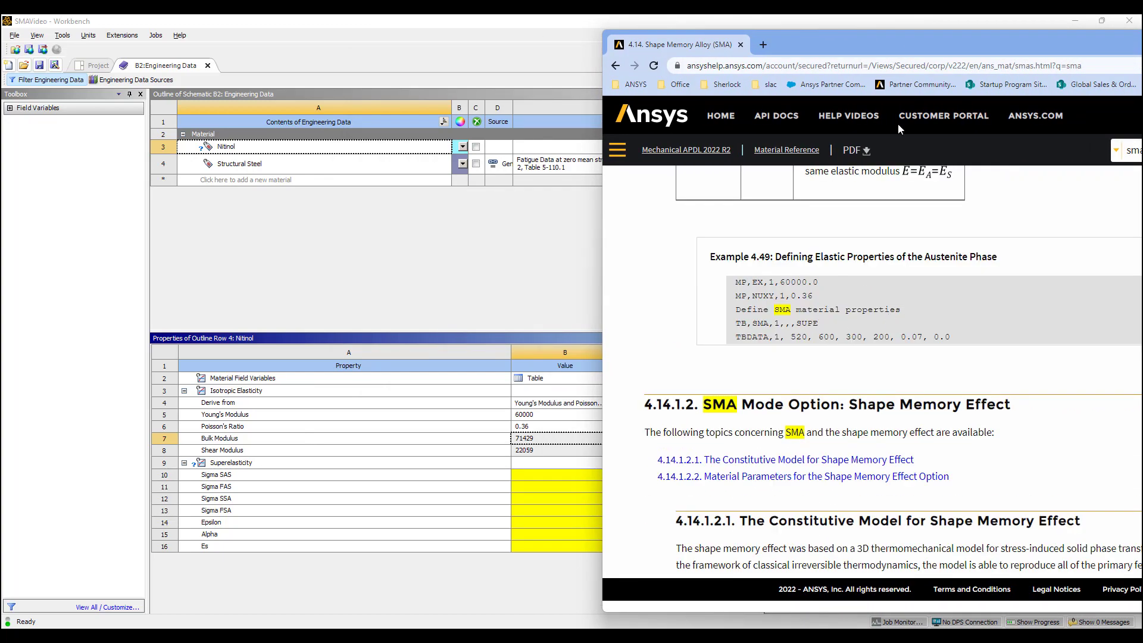
pyautogui.moveTo(904, 39); pyautogui.dragTo(1039, 39)
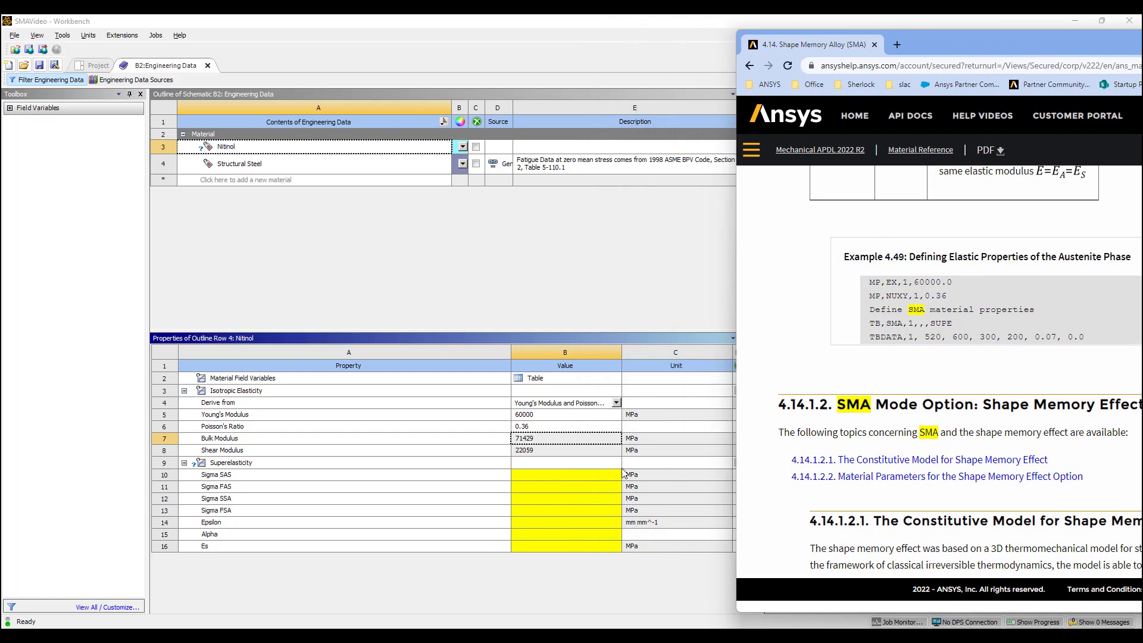
# Set Nitinol's superelasticity stresses Sigma SAS to 520 MPa and Sigma FAS to 600 MPa.
pyautogui.click(558, 475)
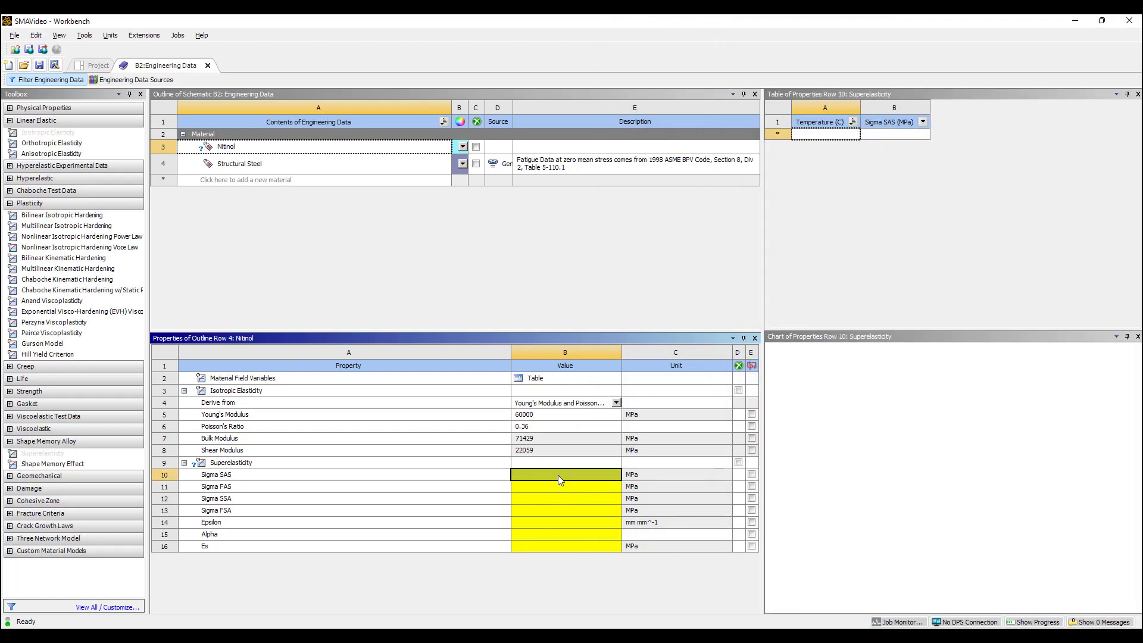
pyautogui.write('520')
pyautogui.press('Tab')
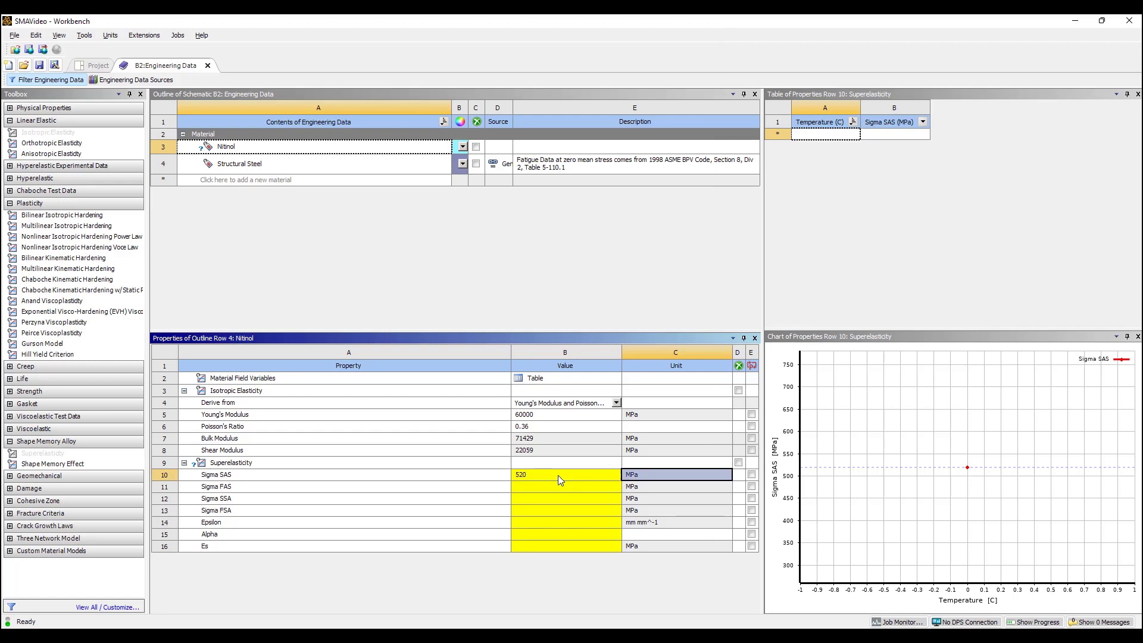
pyautogui.click(551, 487)
pyautogui.write('600')
pyautogui.press('Return')
# Check the help page's example data and set Sigma SSA to 300 MPa and Sigma FSA to 200 MPa.
pyautogui.hotkey('alt', 'Tab')
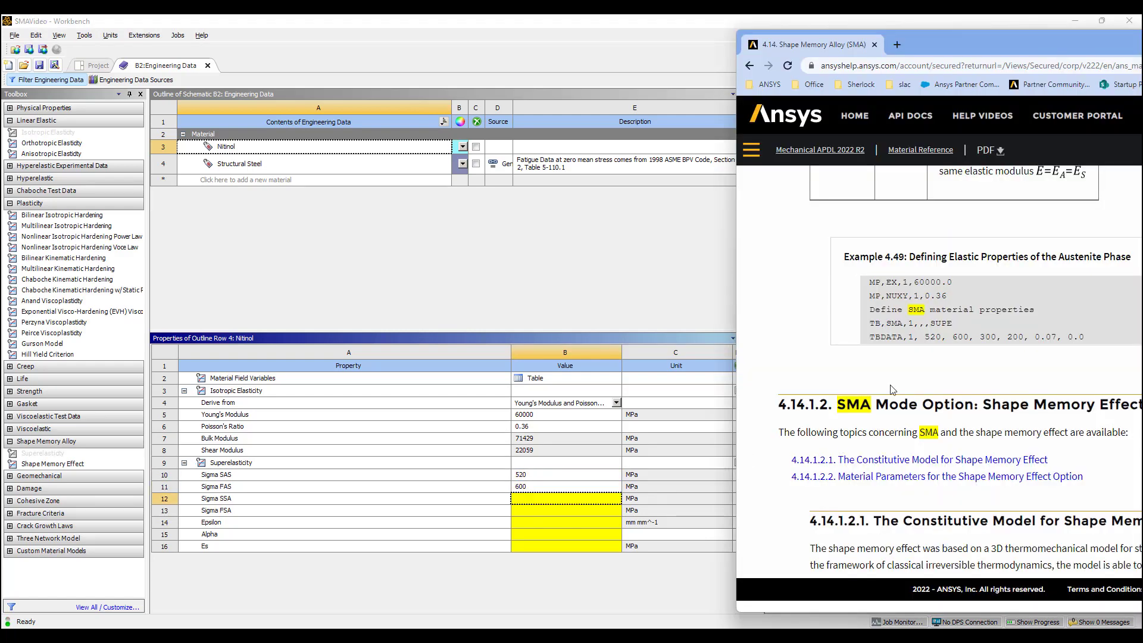
pyautogui.click(547, 498)
pyautogui.write('300')
pyautogui.press('Return')
pyautogui.write('200')
pyautogui.press('Return')
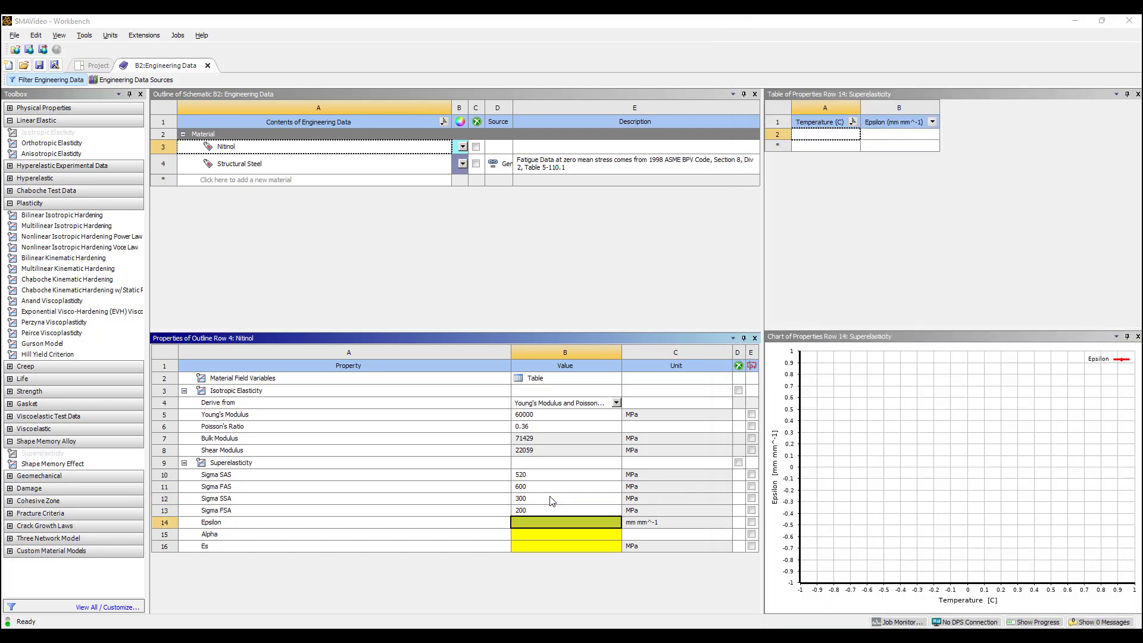
# Following the help page's example, set the superelasticity Epsilon to 0.07 and Alpha to 0.
pyautogui.hotkey('alt', 'Tab')
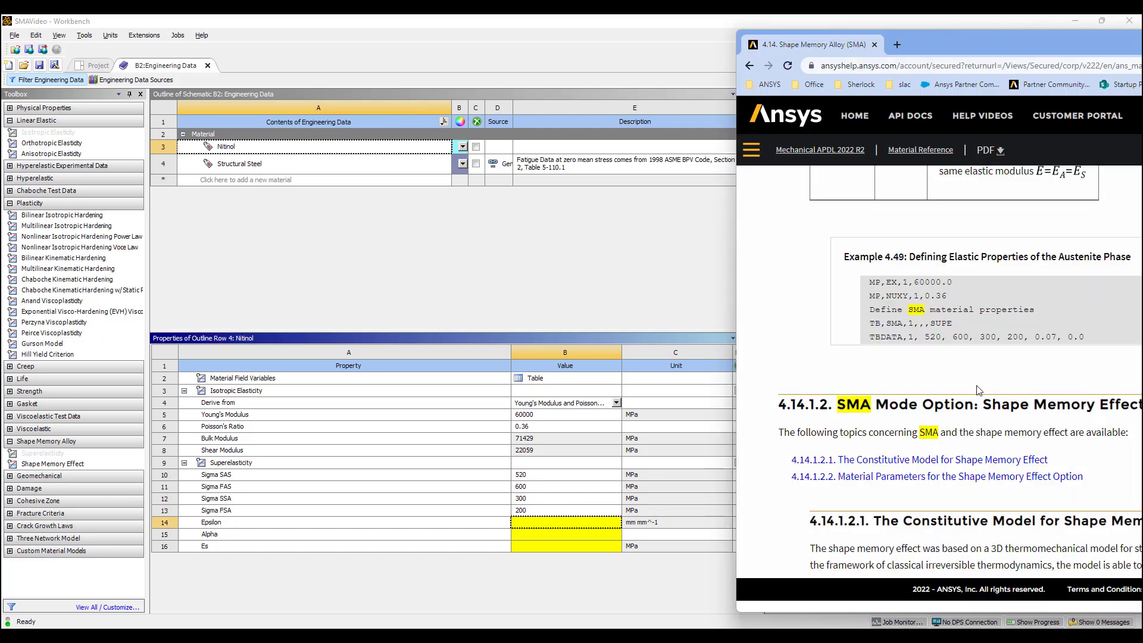
pyautogui.click(539, 524)
pyautogui.write('0.0')
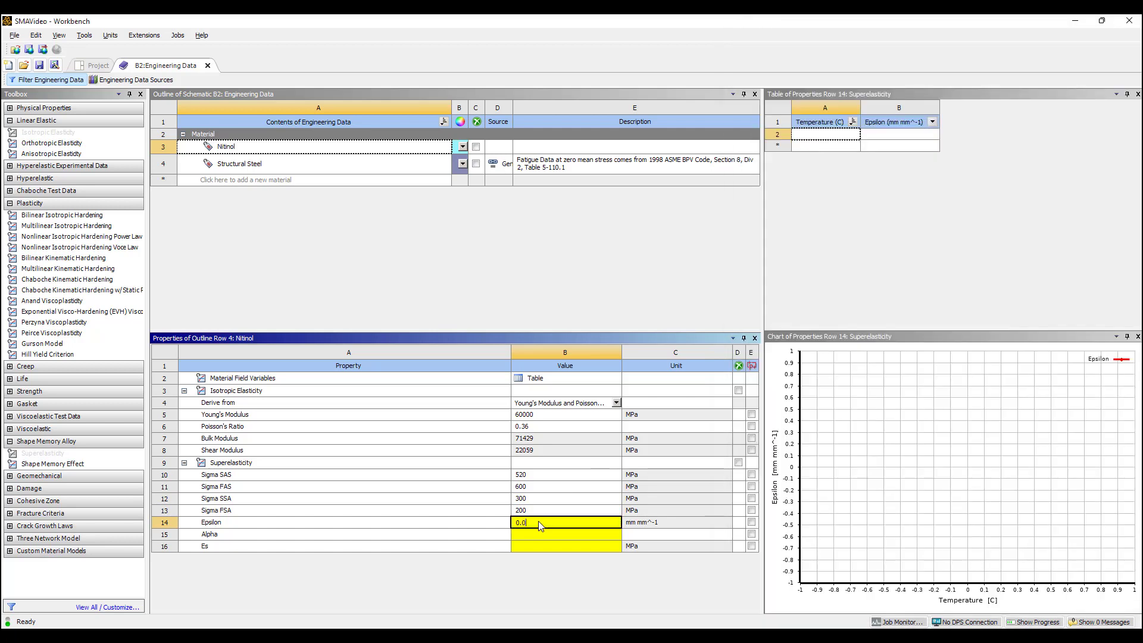
pyautogui.write('7')
pyautogui.press('Return')
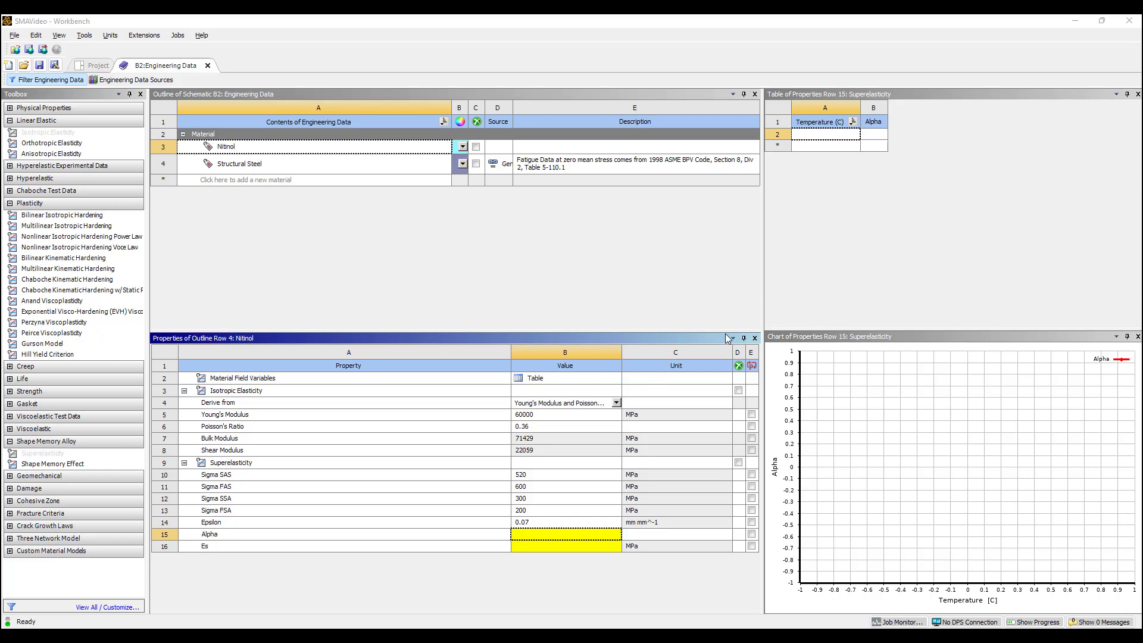
pyautogui.hotkey('alt', 'Tab')
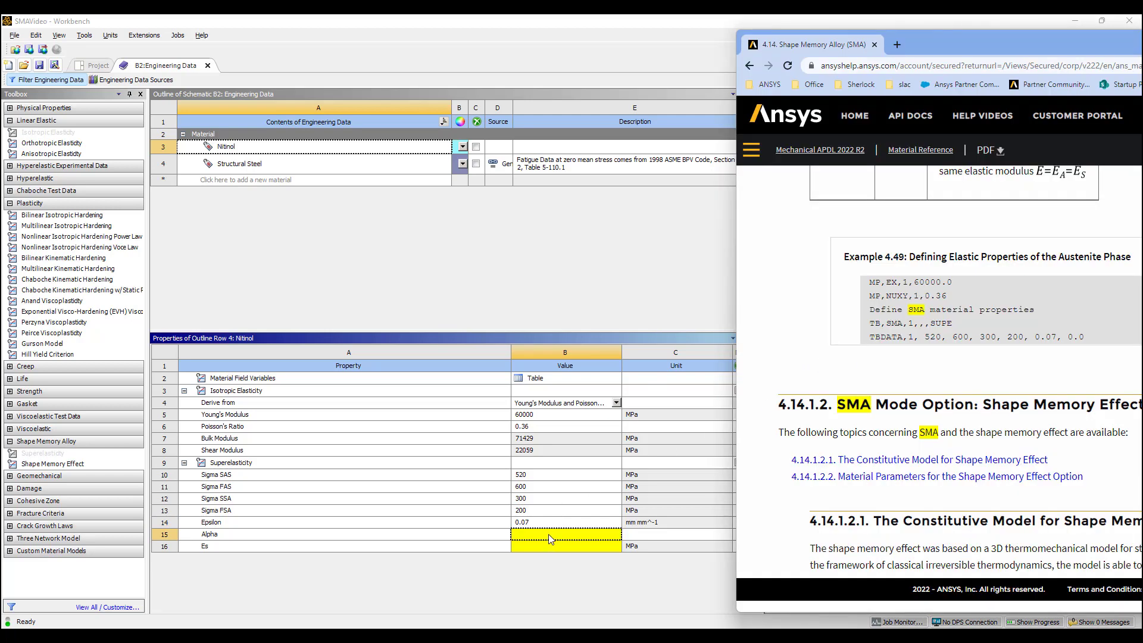
pyautogui.hotkey('alt', 'Tab')
pyautogui.write('0')
pyautogui.press('Return')
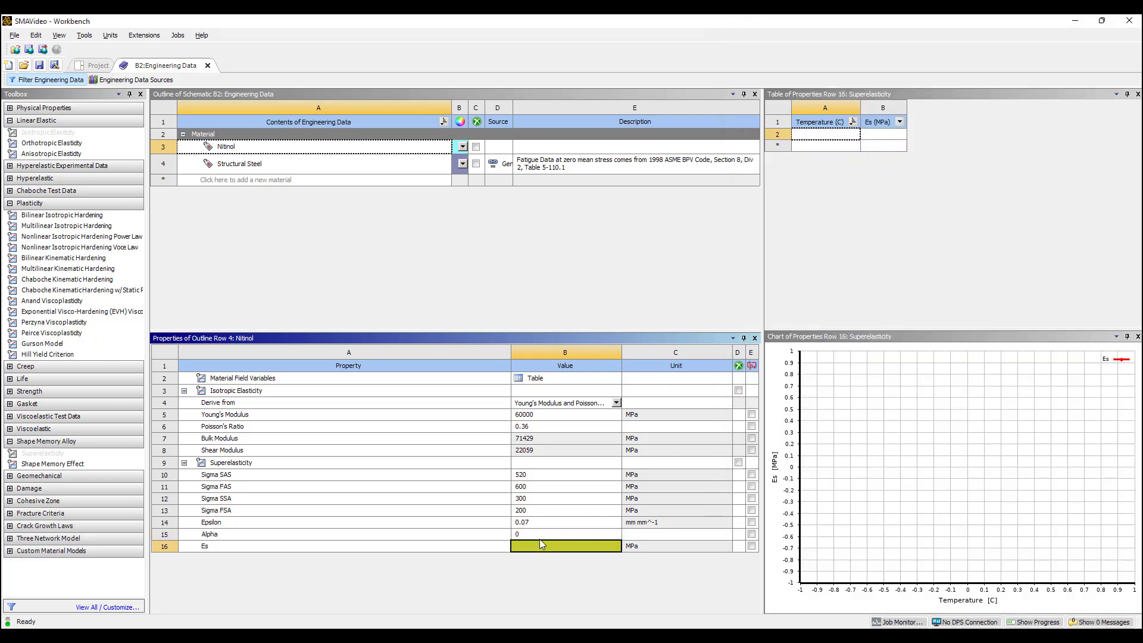
# Review the martensite modulus definition and stress-strain diagram in the help page, and set Es to 60000 MPa.
pyautogui.click(536, 534)
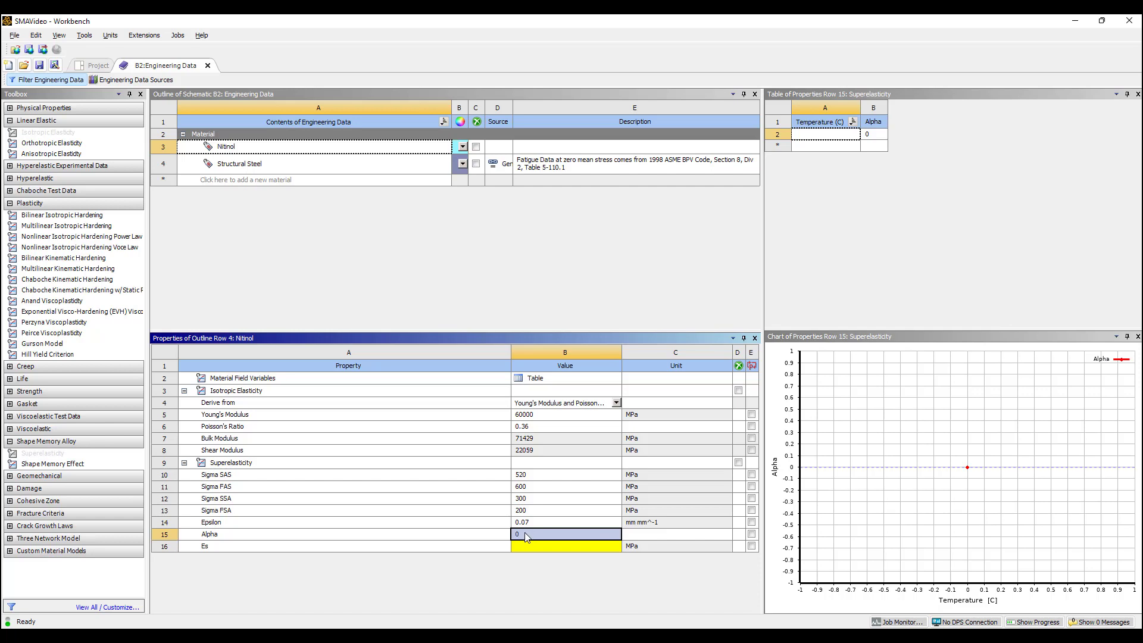
pyautogui.click(531, 545)
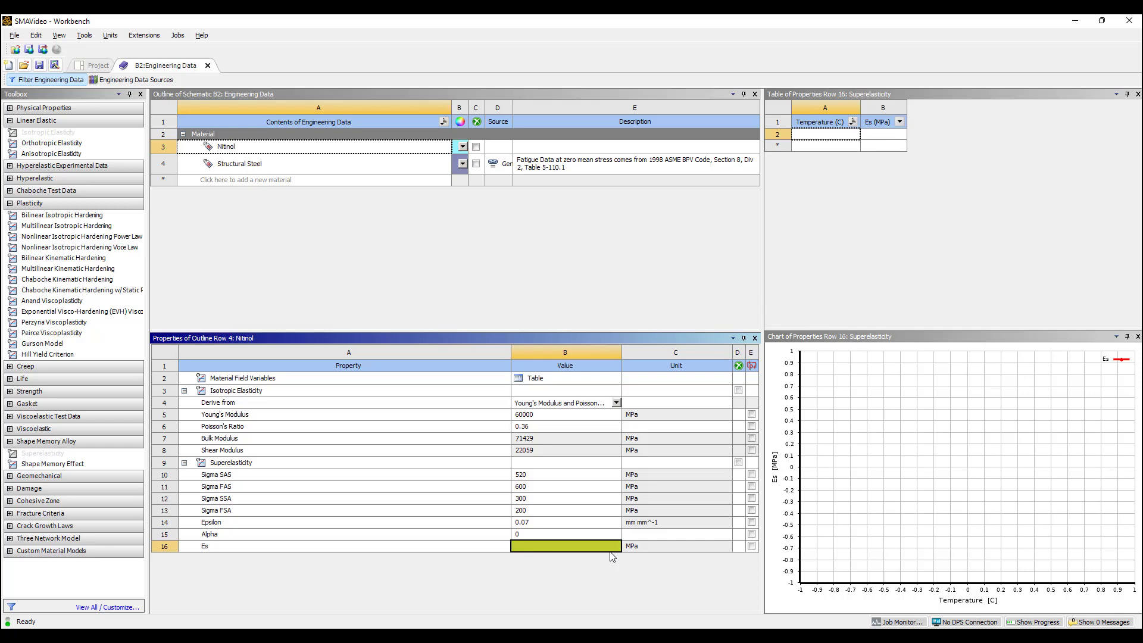
pyautogui.hotkey('alt', 'Tab')
pyautogui.scroll(20, 921, 239)
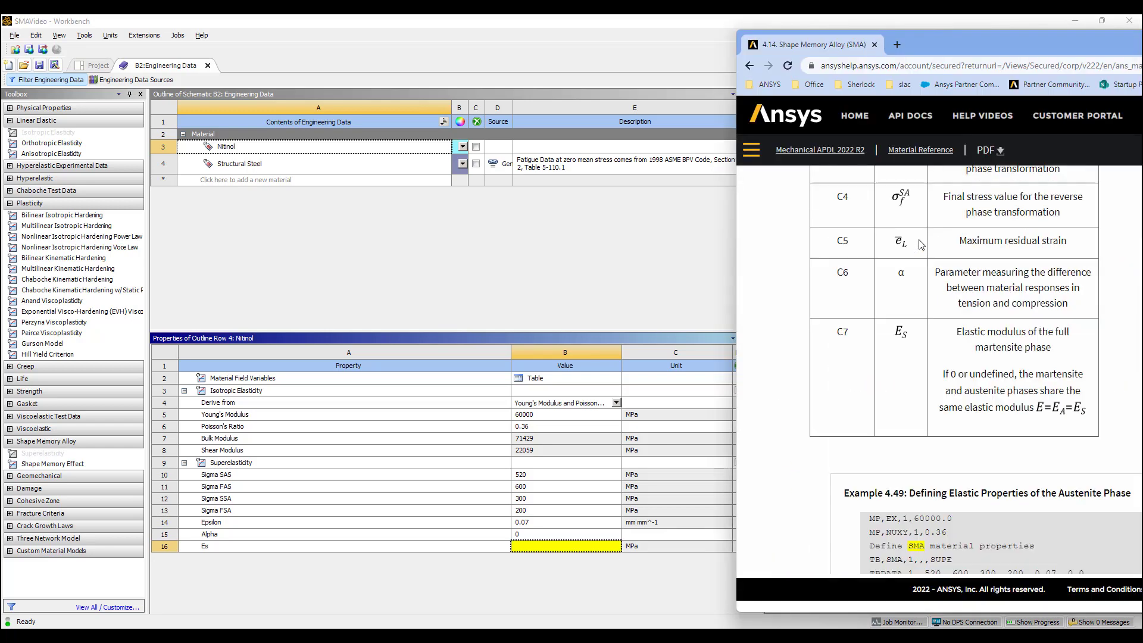
pyautogui.scroll(-1, 921, 238)
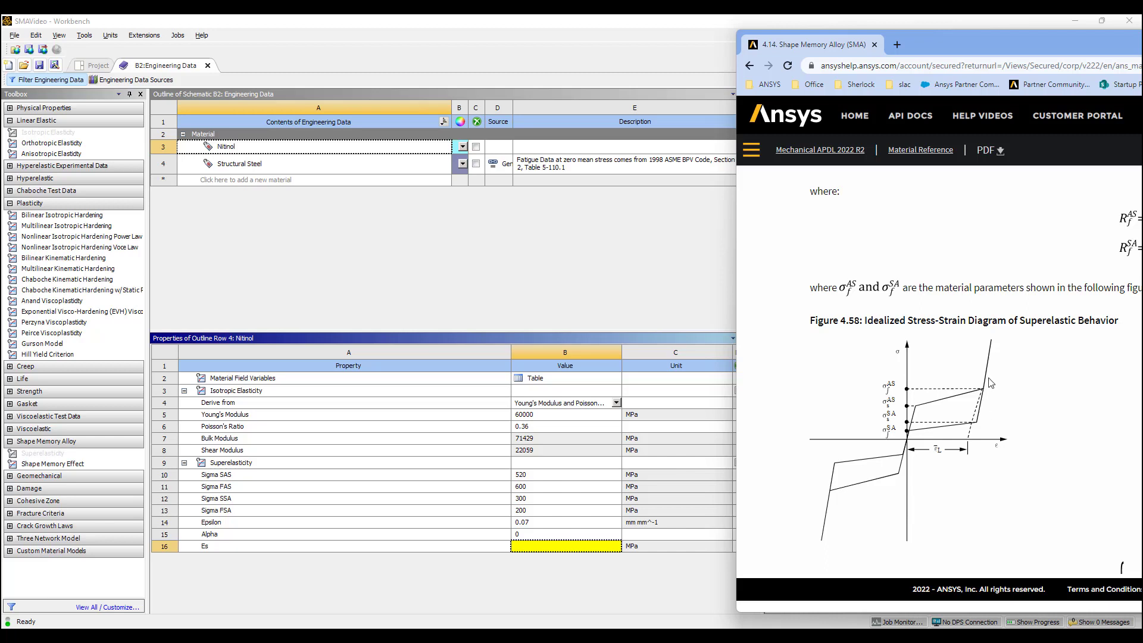
pyautogui.click(561, 547)
pyautogui.write('60000')
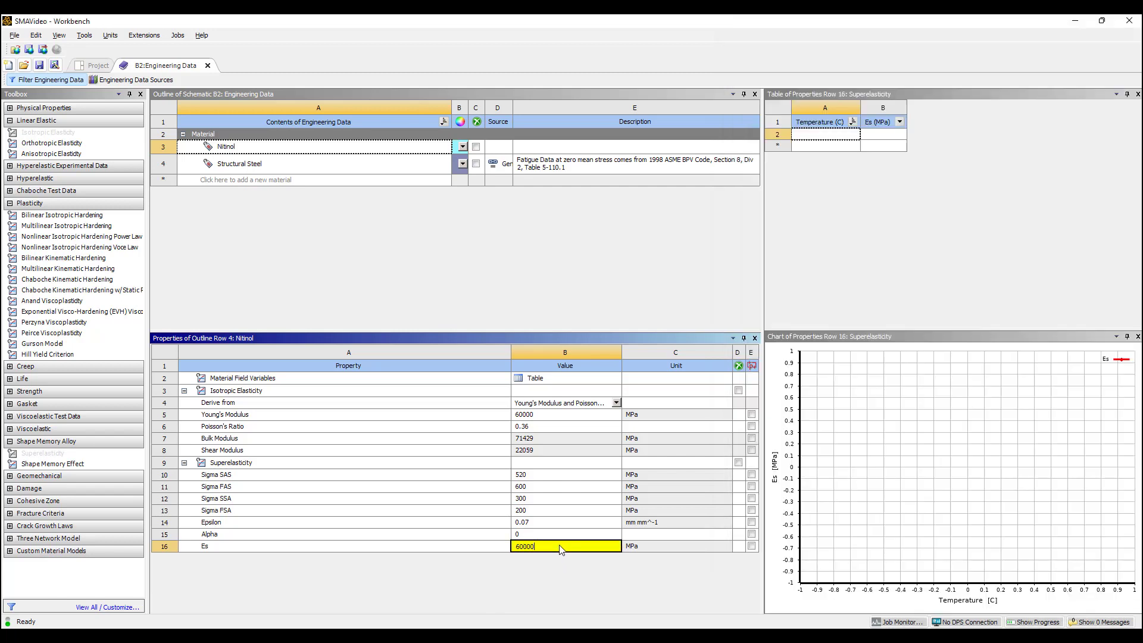
pyautogui.press('Return')
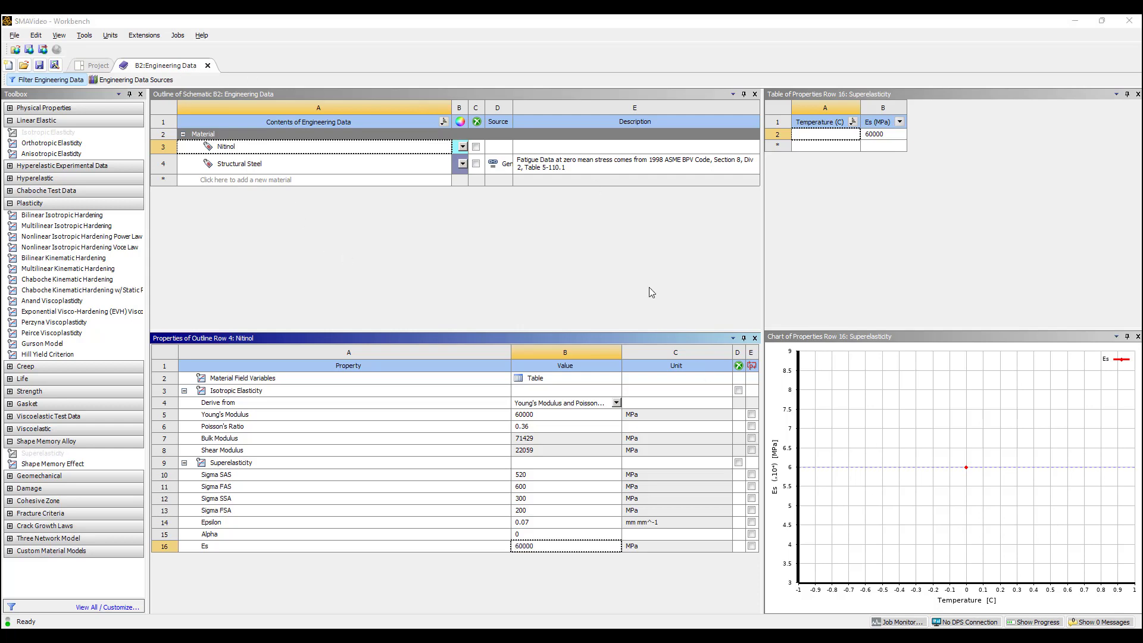
# Return to the project schematic and open the Static Structural system's Model in Mechanical.
pyautogui.click(95, 65)
pyautogui.doubleClick(336, 181)
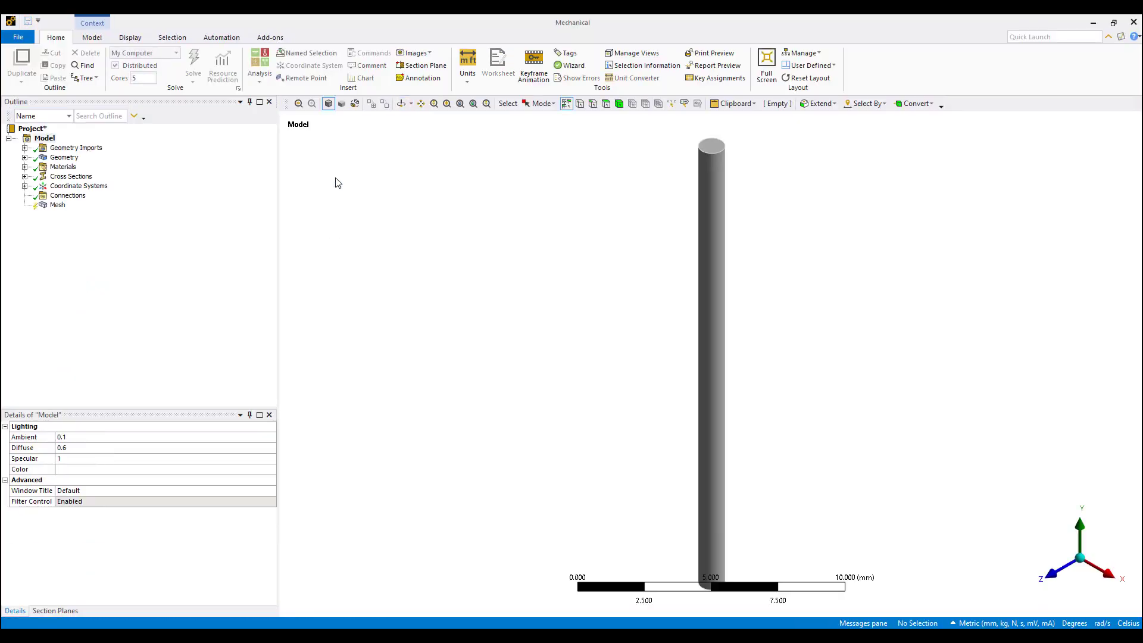
pyautogui.moveTo(785, 291); pyautogui.dragTo(797, 387, button='middle')
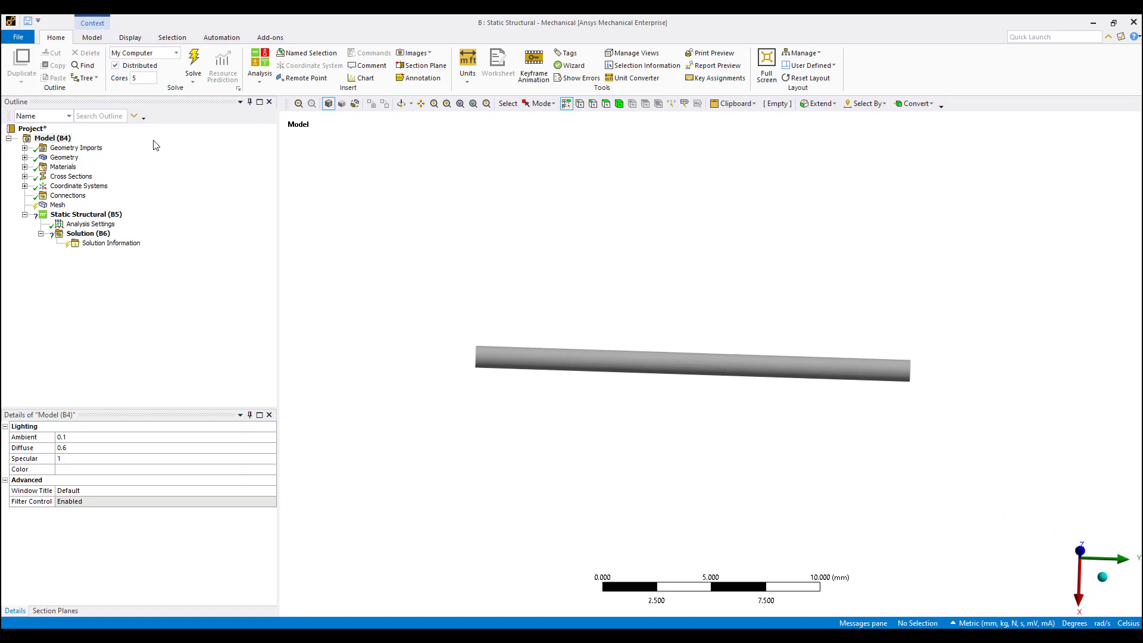
# Assign the Nitinol material to the solid body of the wire.
pyautogui.click(24, 157)
pyautogui.click(81, 167)
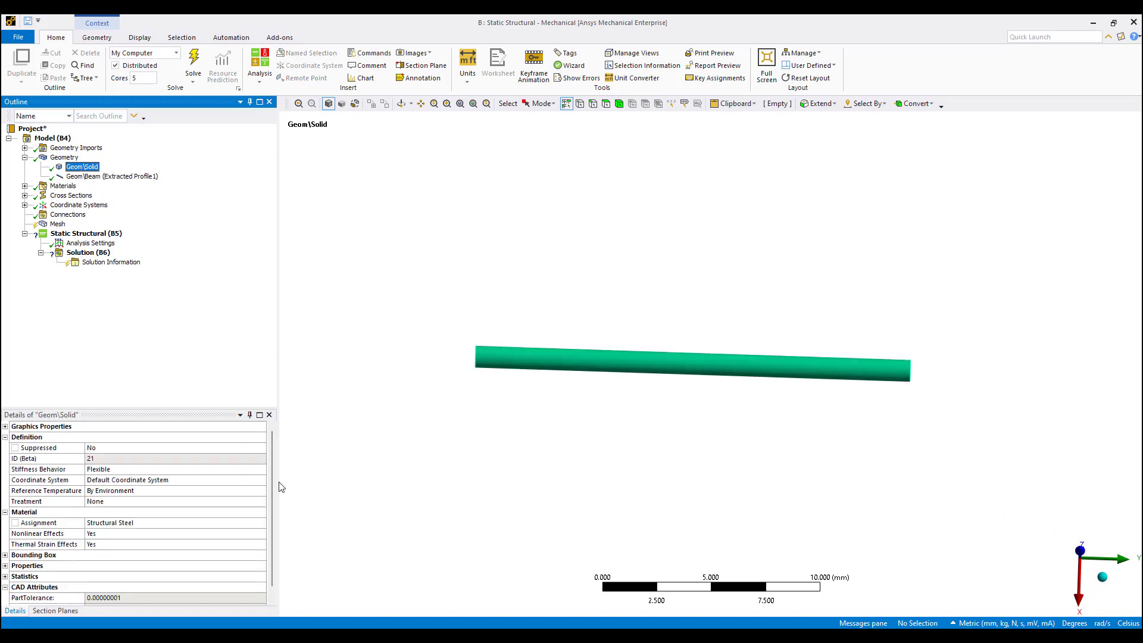
pyautogui.click(261, 523)
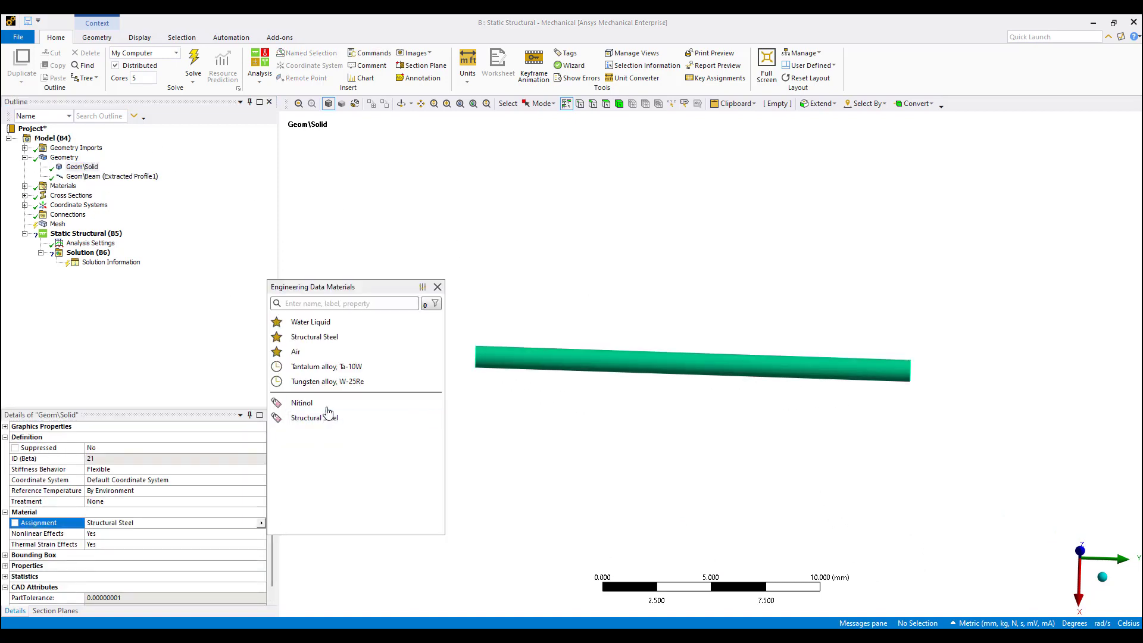
pyautogui.click(315, 405)
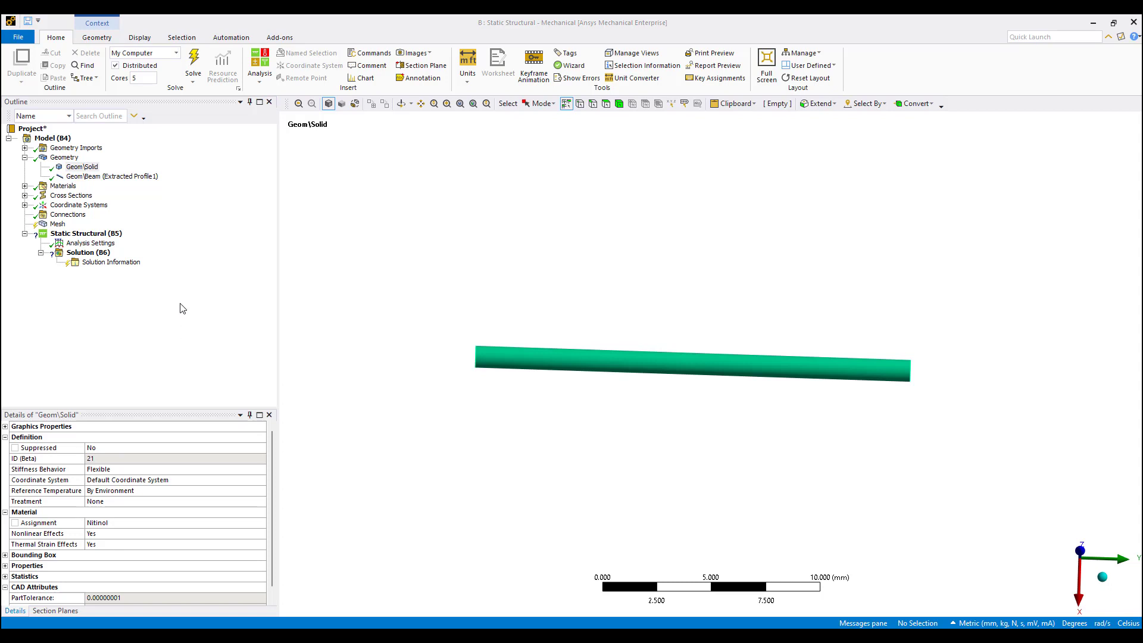
# Suppress the extracted-profile beam body in the geometry.
pyautogui.click(121, 176)
pyautogui.click(82, 168)
pyautogui.rightClick(87, 176)
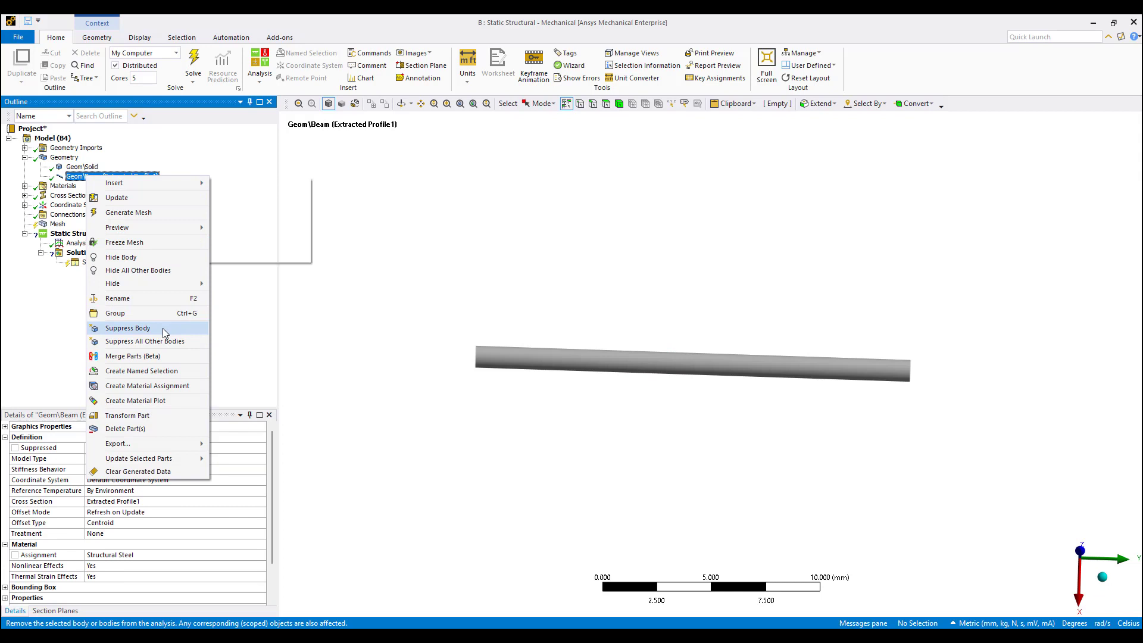
pyautogui.click(161, 329)
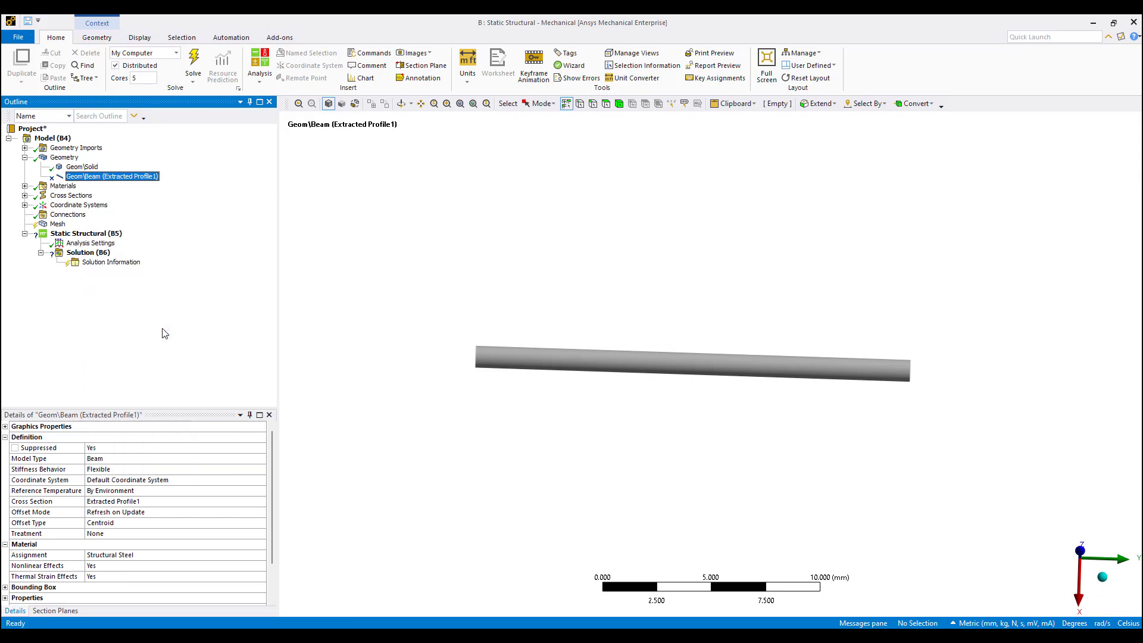
# Generate the mesh for the wire and inspect it.
pyautogui.rightClick(52, 225)
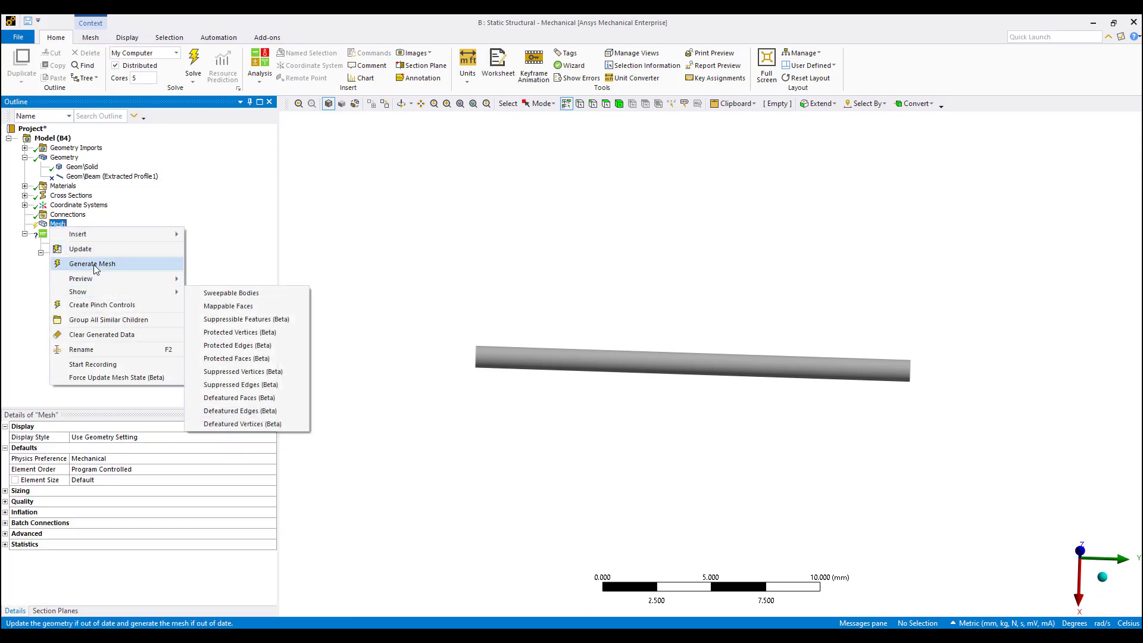
pyautogui.click(92, 265)
pyautogui.moveTo(507, 309); pyautogui.dragTo(421, 278, button='middle')
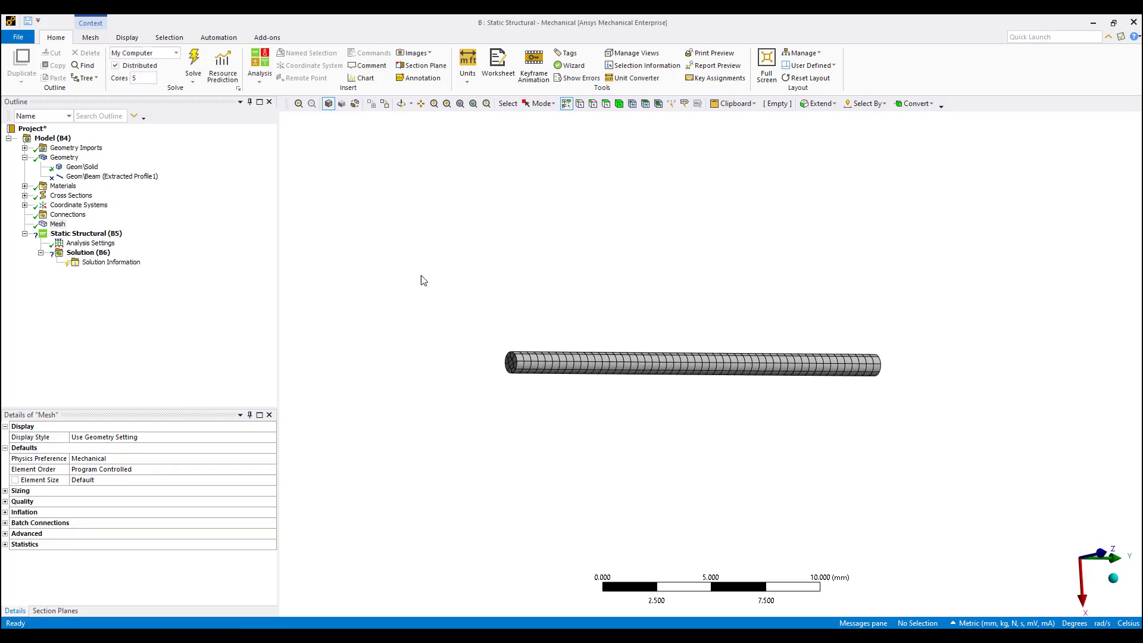
# Add a fixed support to the end face of the wire at the low-Y end, and enlarge the model view.
pyautogui.click(65, 233)
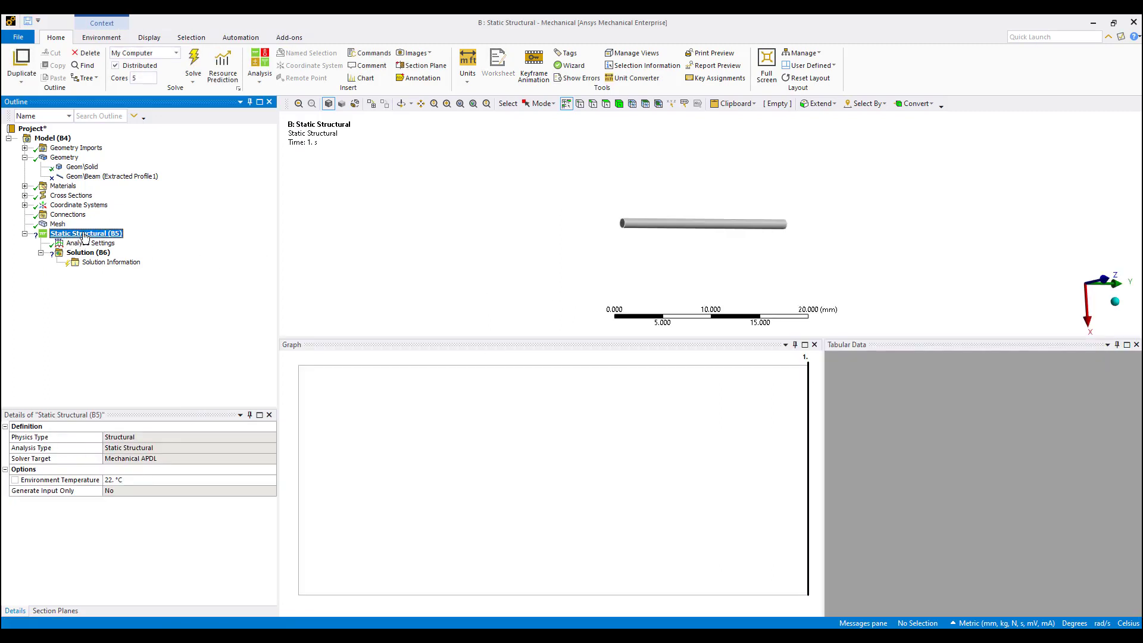
pyautogui.rightClick(84, 234)
pyautogui.moveTo(113, 239)
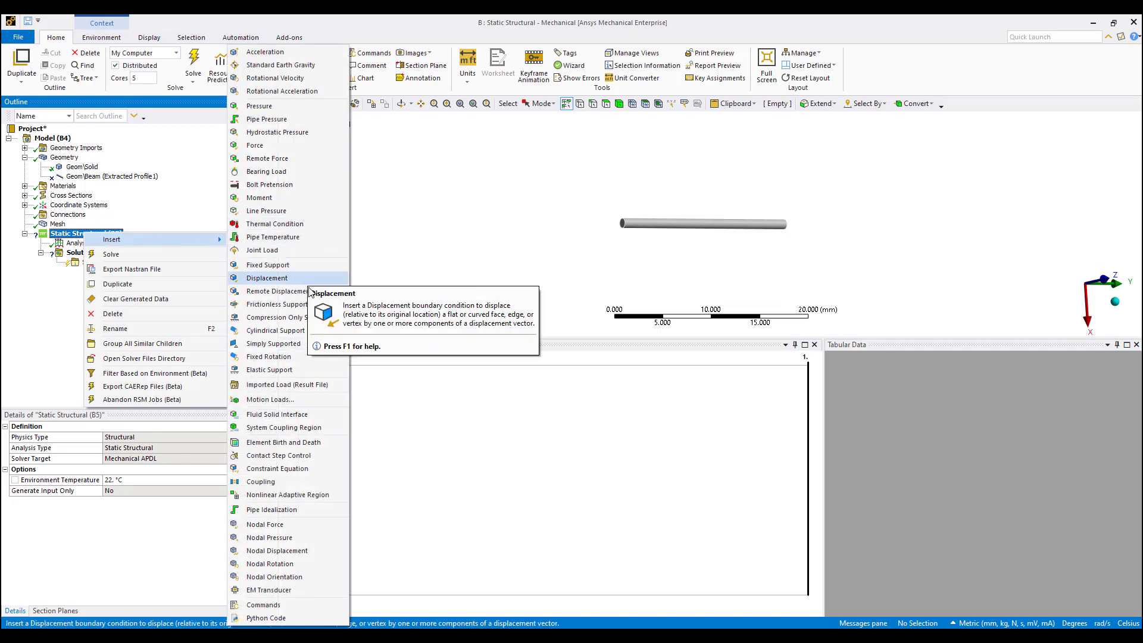
pyautogui.click(268, 265)
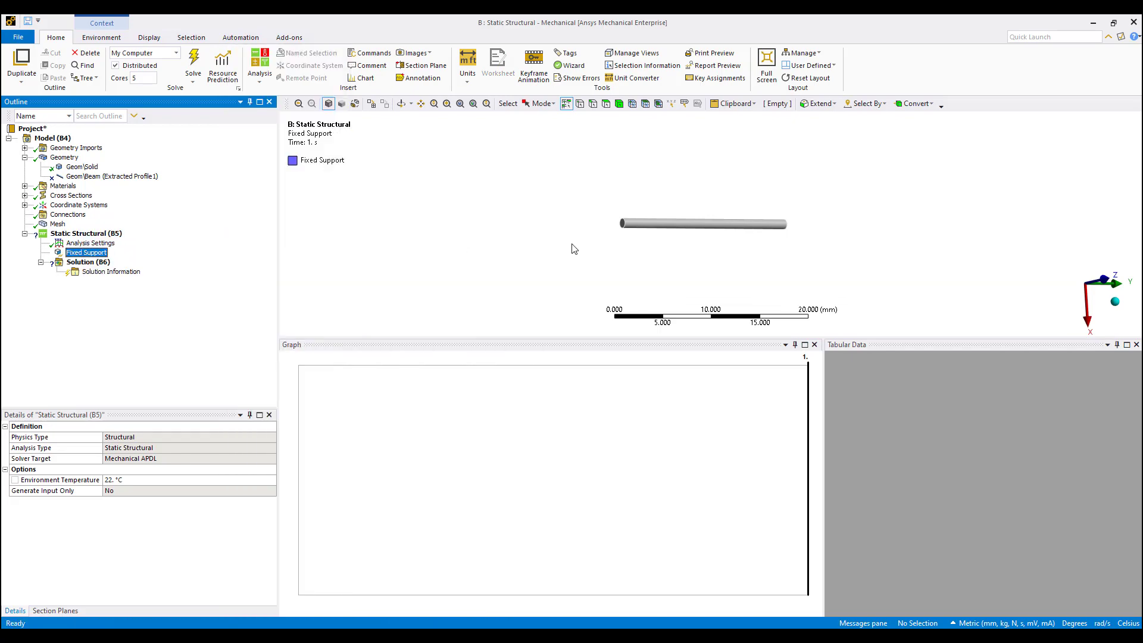
pyautogui.click(631, 232)
pyautogui.click(102, 448)
pyautogui.moveTo(428, 238); pyautogui.dragTo(675, 326, button='middle')
pyautogui.moveTo(660, 338); pyautogui.dragTo(658, 474)
pyautogui.moveTo(681, 377); pyautogui.dragTo(619, 276, button='middle')
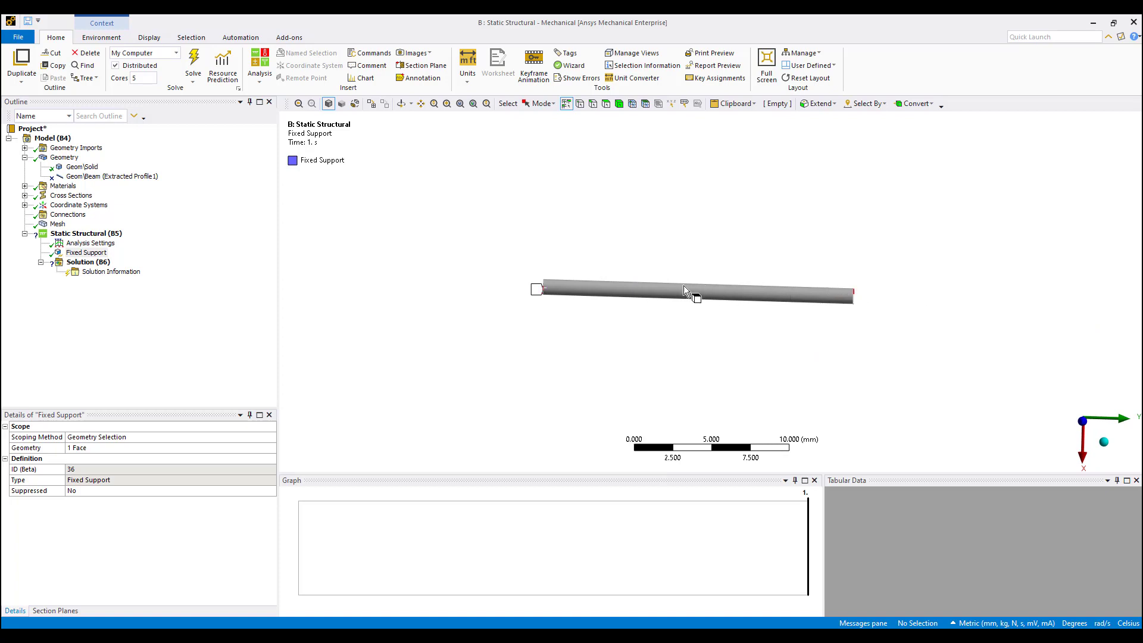
# In the analysis settings, set the number of steps to 4 and keep Large Deflection off.
pyautogui.click(89, 244)
pyautogui.click(108, 437)
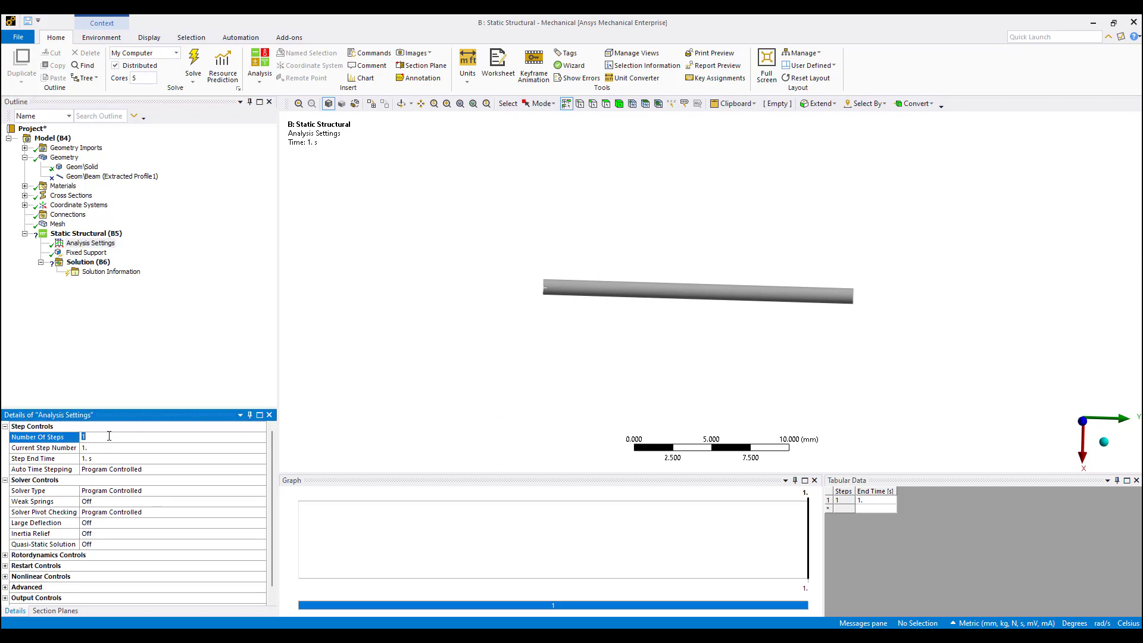
pyautogui.press('Return')
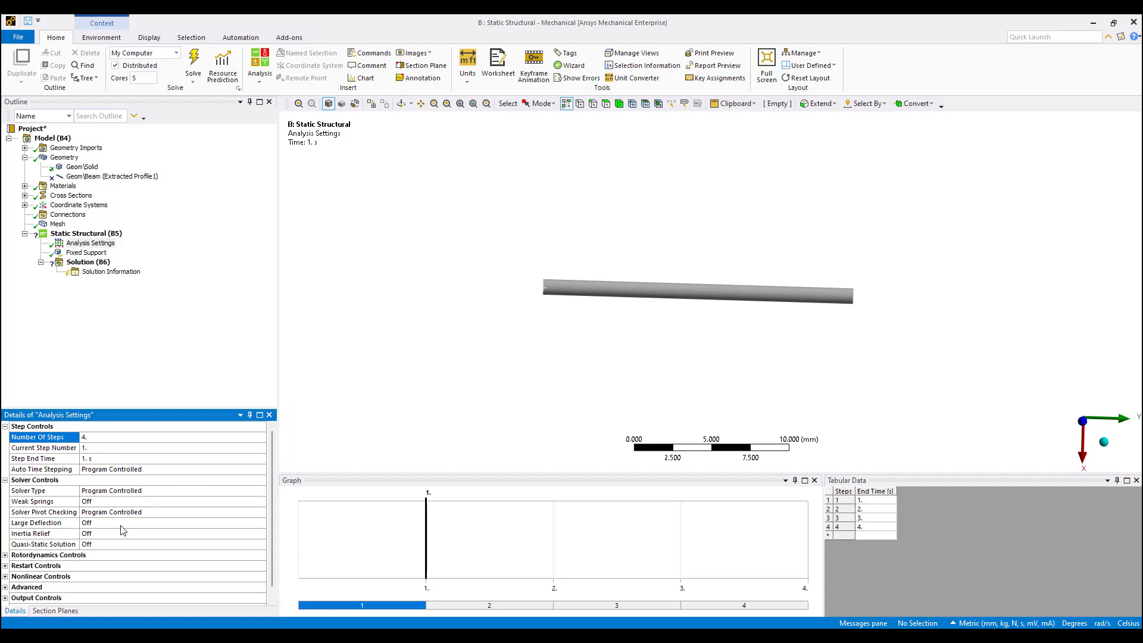
pyautogui.click(91, 523)
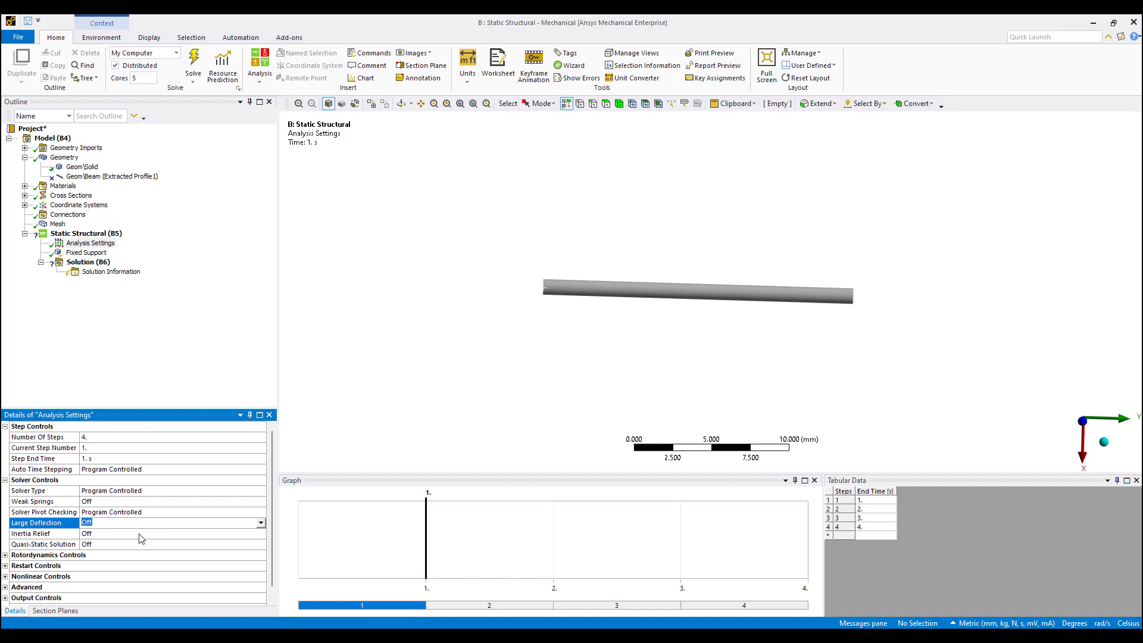
pyautogui.click(370, 400)
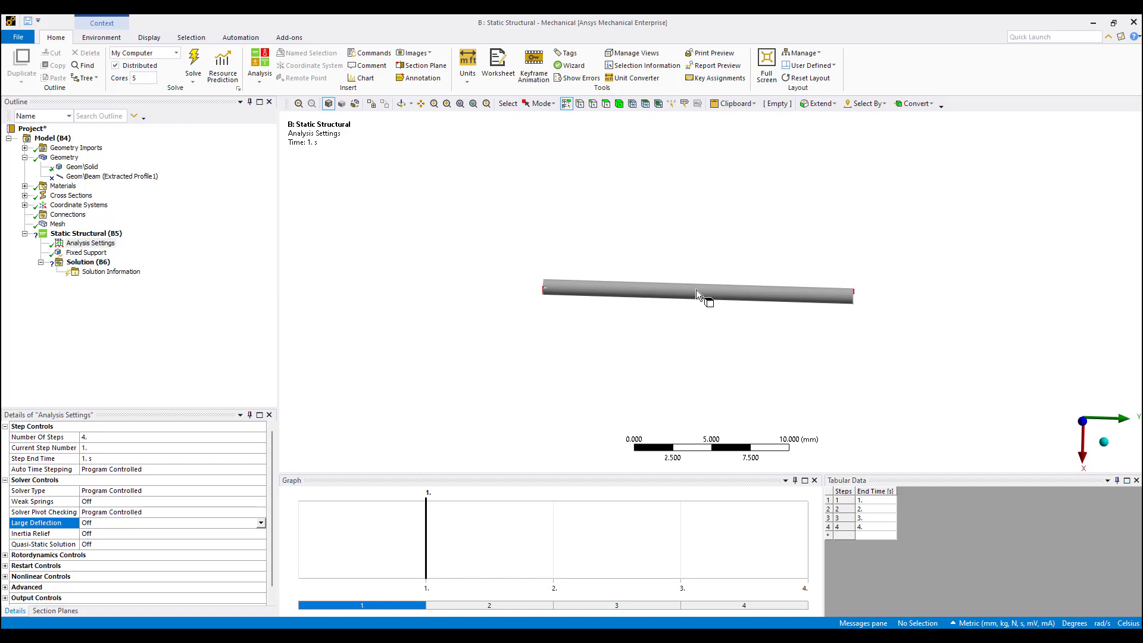
# Insert a displacement boundary condition on the wire's end face opposite the fixed support.
pyautogui.click(94, 237)
pyautogui.moveTo(625, 280); pyautogui.dragTo(930, 319, button='middle')
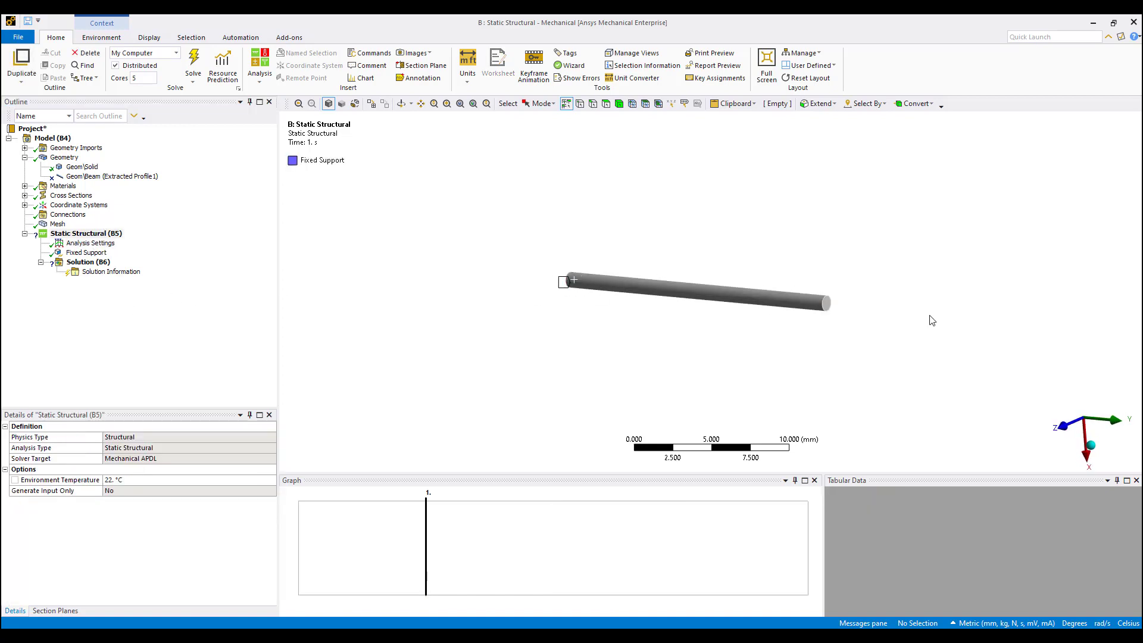
pyautogui.click(824, 304)
pyautogui.rightClick(823, 305)
pyautogui.moveTo(867, 301)
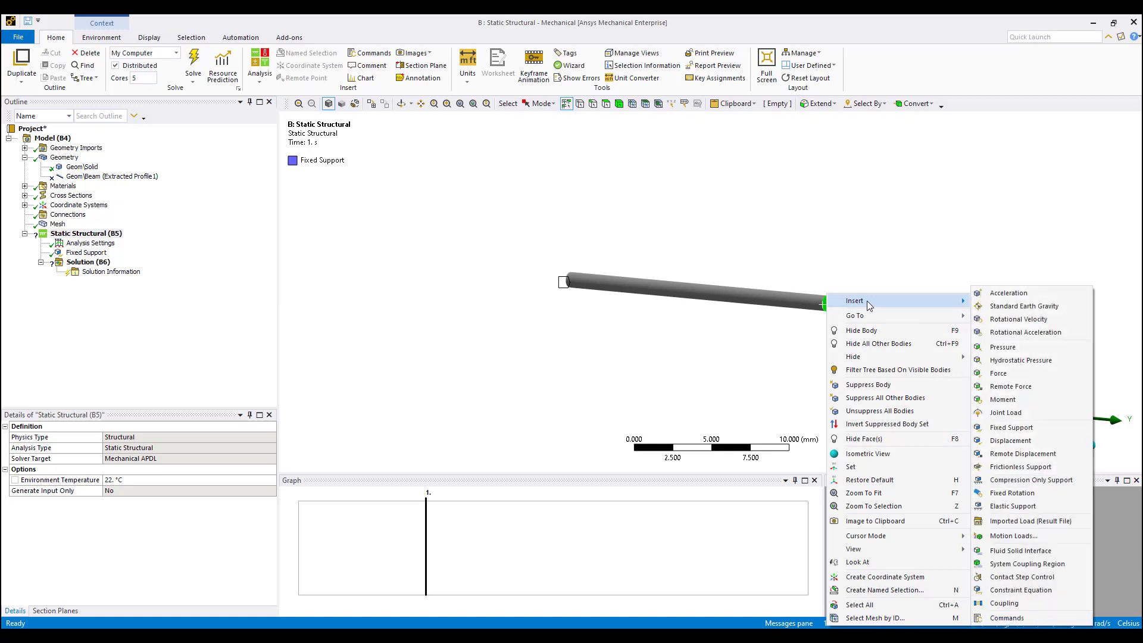
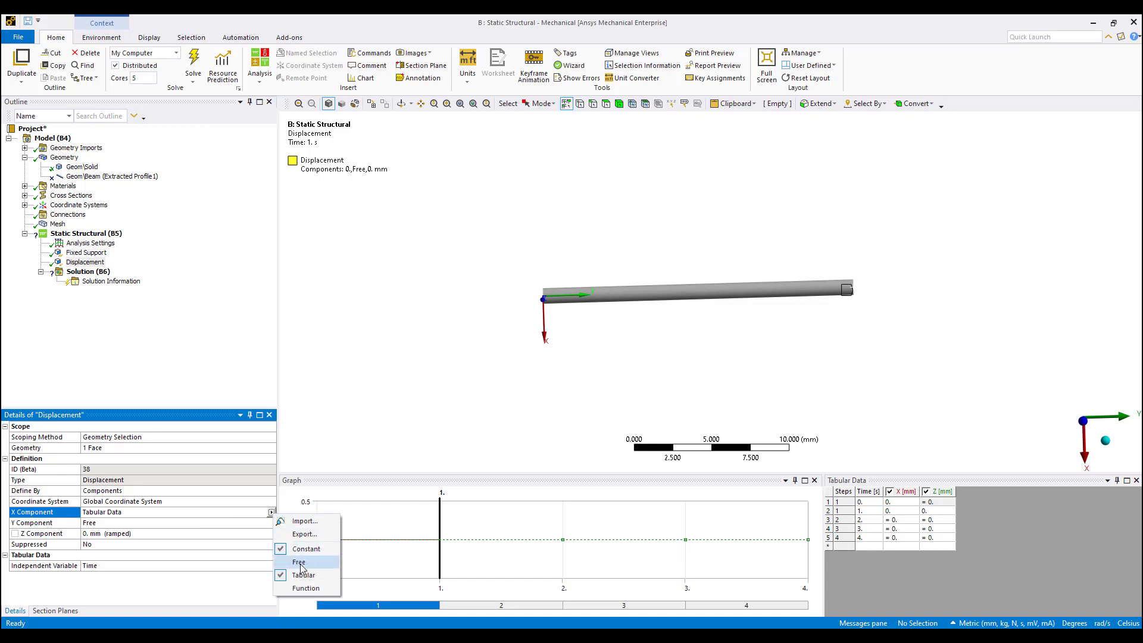
# Set the displacement's X component to a constant 0 mm and define its Y component as tabular data.
pyautogui.click(304, 575)
pyautogui.click(273, 515)
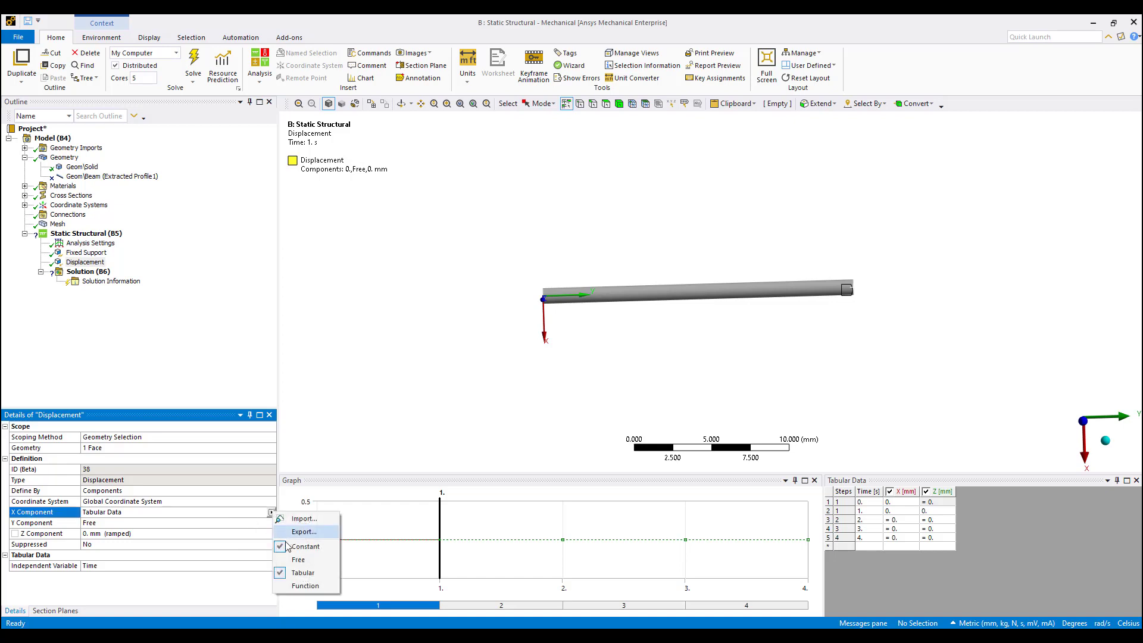
pyautogui.click(288, 552)
pyautogui.click(146, 523)
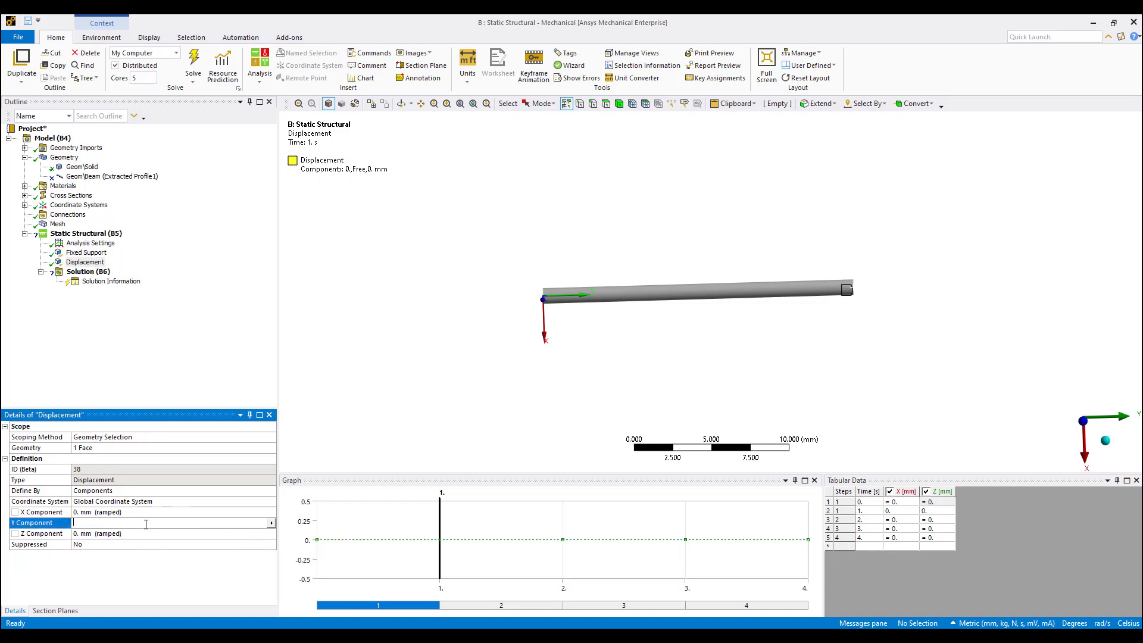
pyautogui.click(272, 524)
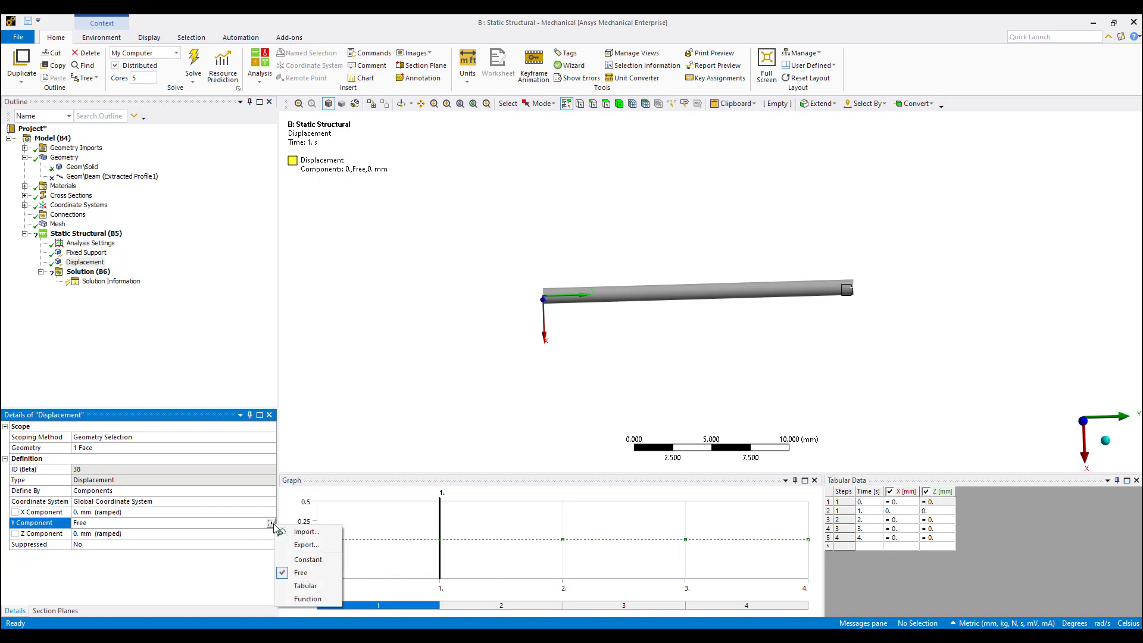
pyautogui.click(303, 586)
# Set the tabular Y displacement at 1 s to 2 mm.
pyautogui.doubleClick(936, 505)
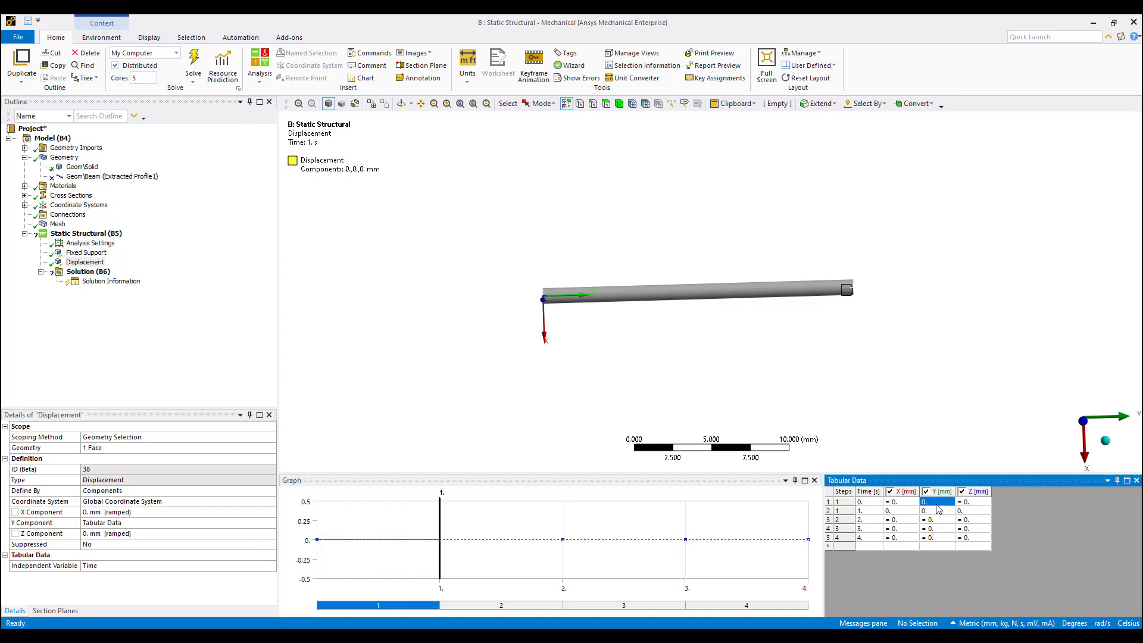
pyautogui.click(932, 512)
pyautogui.write('2')
pyautogui.press('Tab')
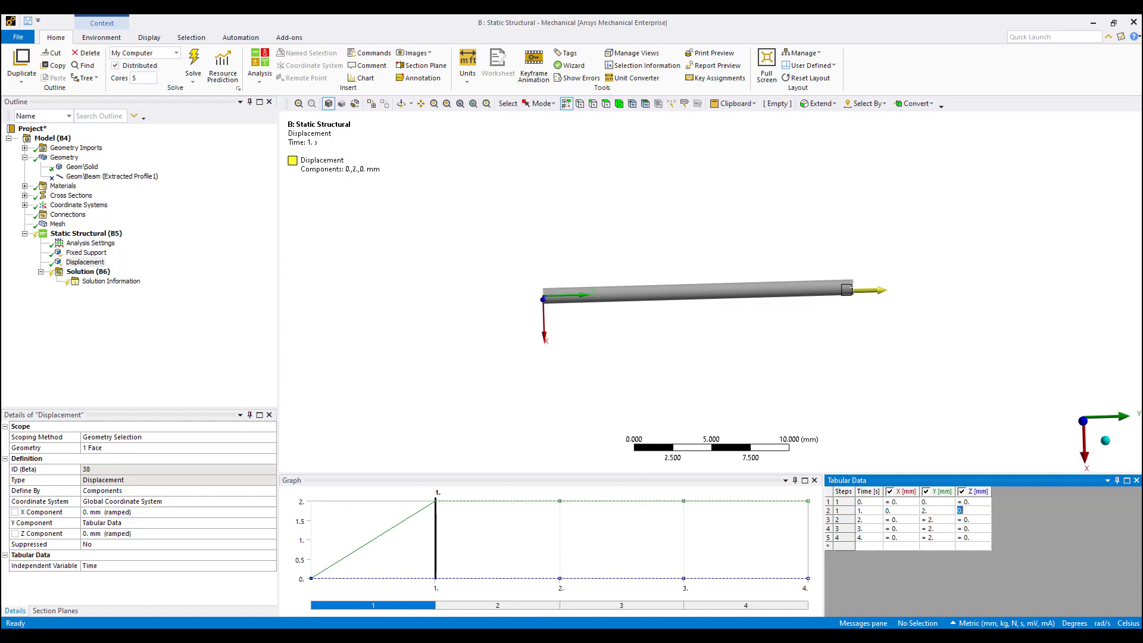
# Define the tabular Y displacement as 3 mm at 1 s, 0 at 2 s, -3 mm at 3 s and 0 at 4 s.
pyautogui.click(933, 512)
pyautogui.write('3')
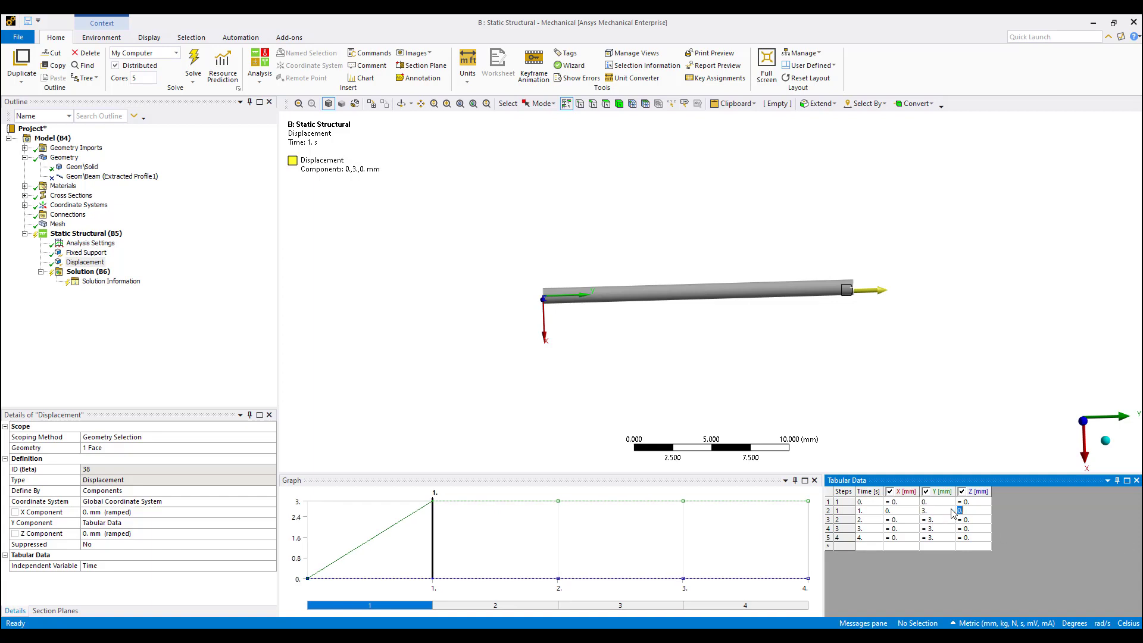
pyautogui.click(938, 521)
pyautogui.write('0')
pyautogui.press('Tab')
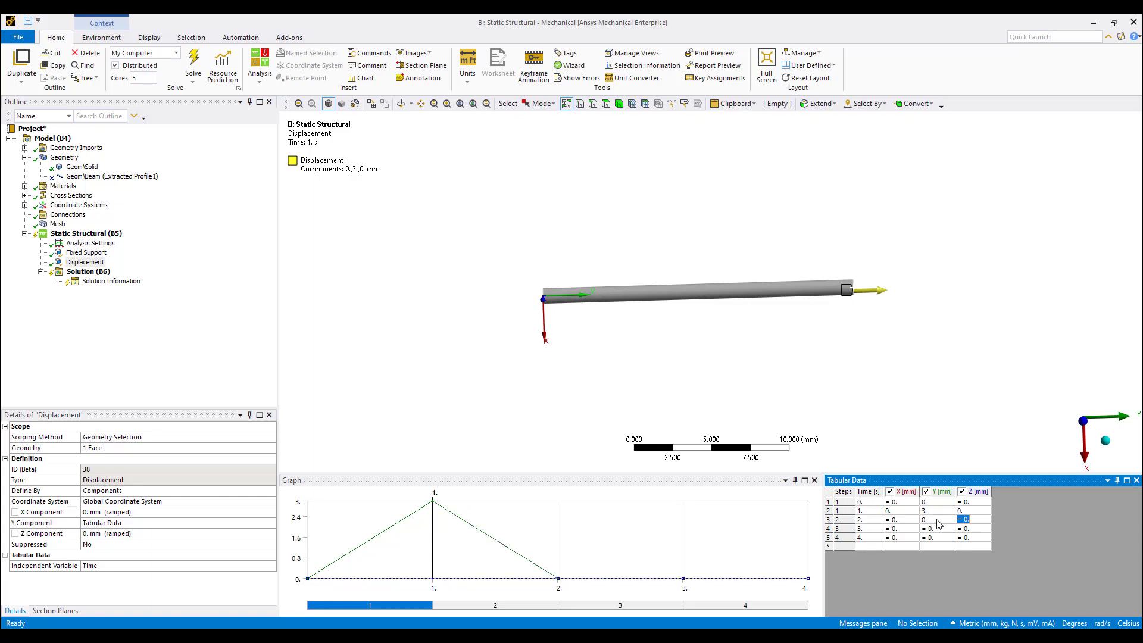
pyautogui.click(931, 531)
pyautogui.write('-3')
pyautogui.click(929, 538)
pyautogui.write('0')
pyautogui.press('Tab')
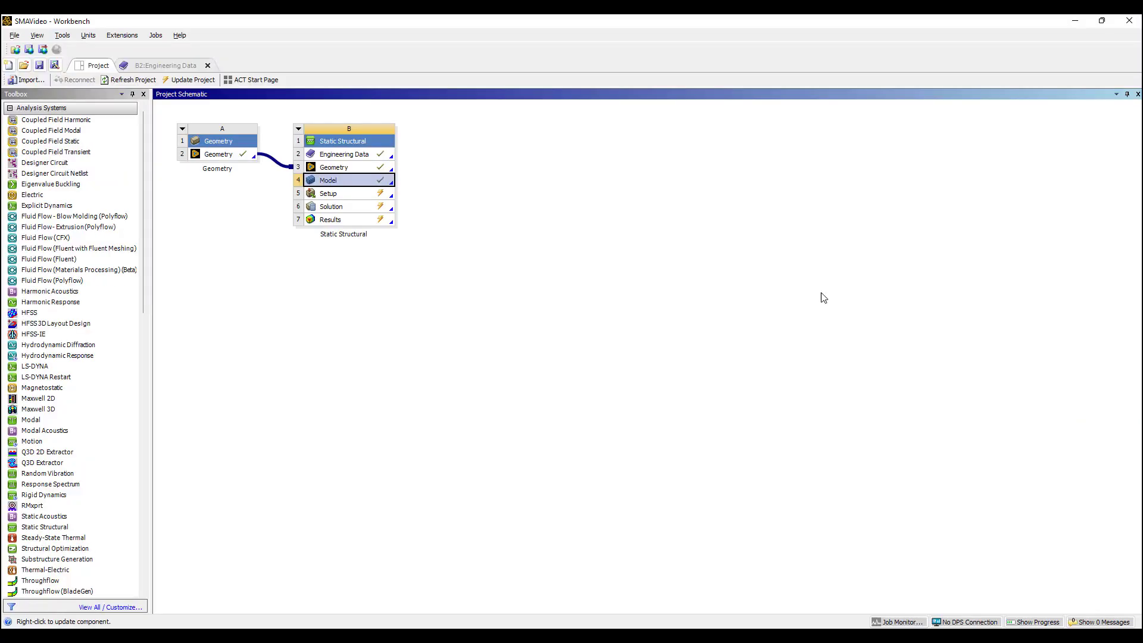
# Switch to Workbench to review Nitinol's superelasticity properties in Engineering Data, and return to Mechanical.
pyautogui.click(139, 67)
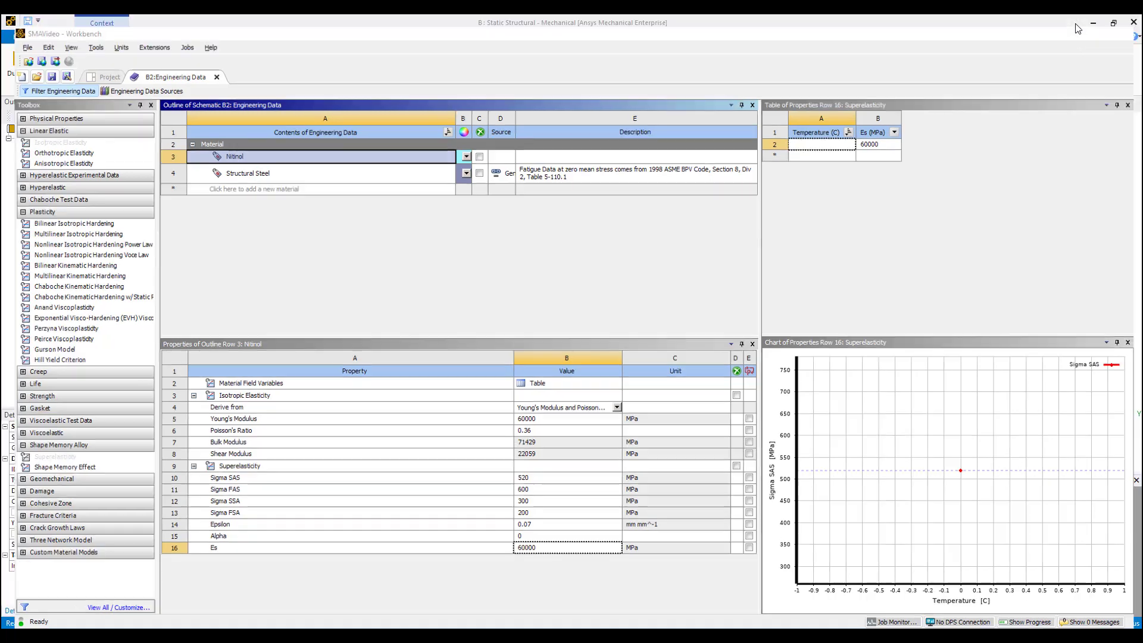
pyautogui.click(1075, 23)
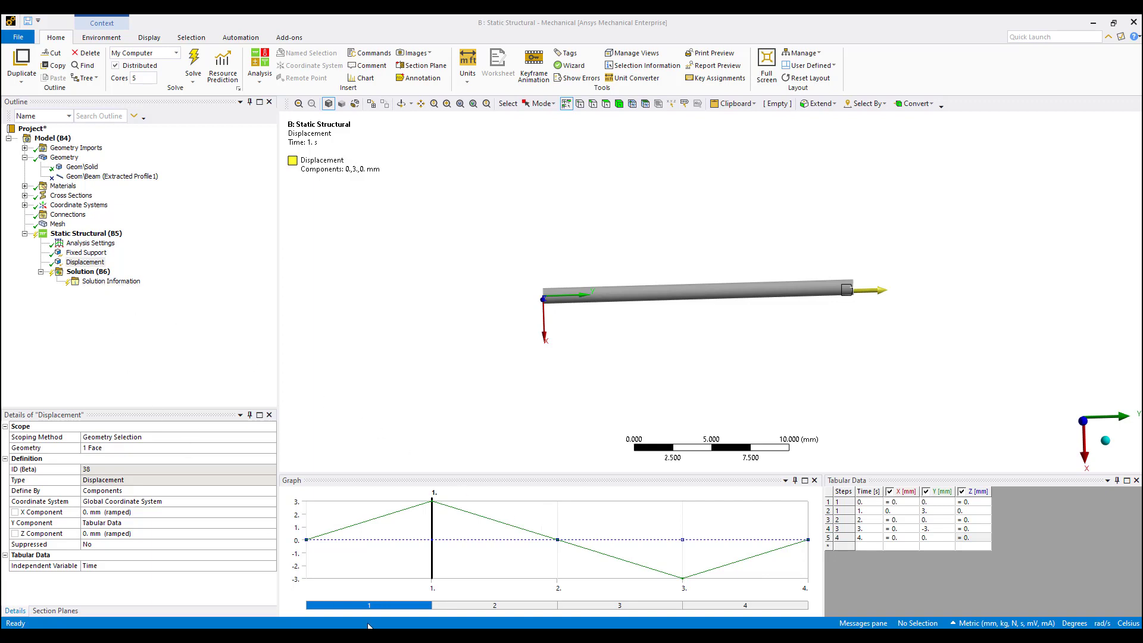
# In the analysis settings, turn Auto Time Stepping on for all four load steps together.
pyautogui.click(107, 243)
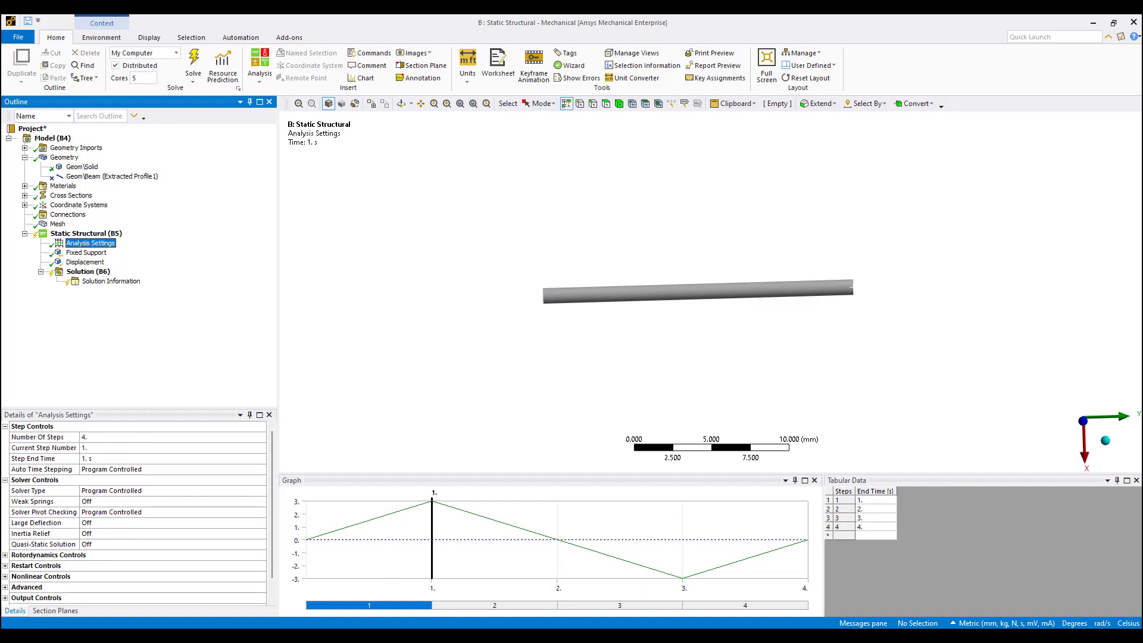
pyautogui.keyDown('shift'); pyautogui.click(717, 605); pyautogui.keyUp('shift')
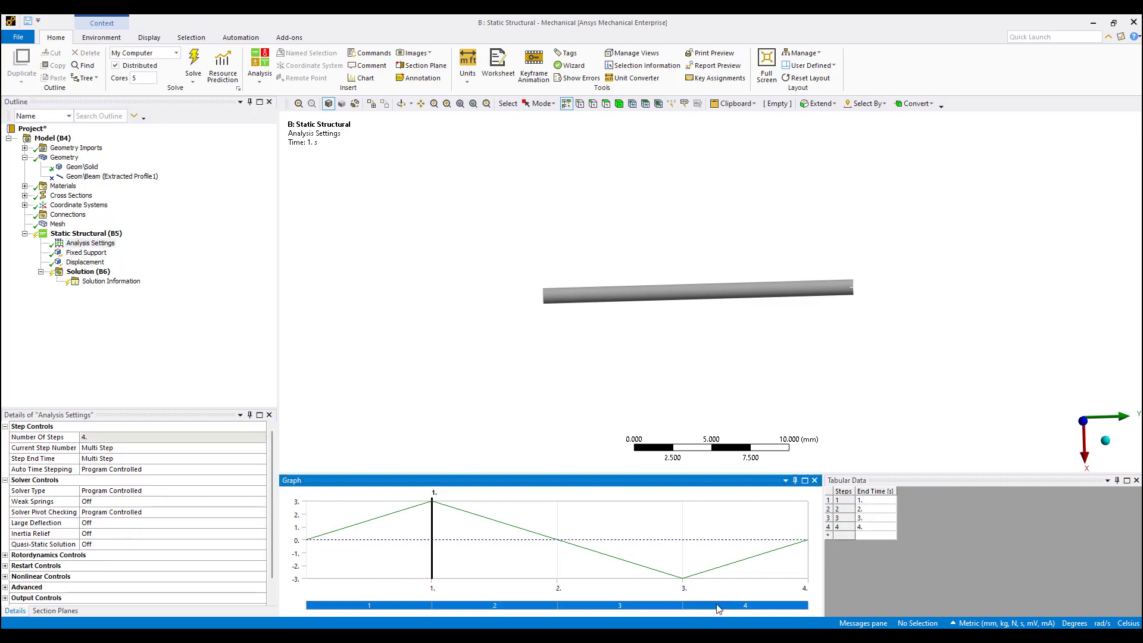
pyautogui.click(248, 469)
pyautogui.click(260, 471)
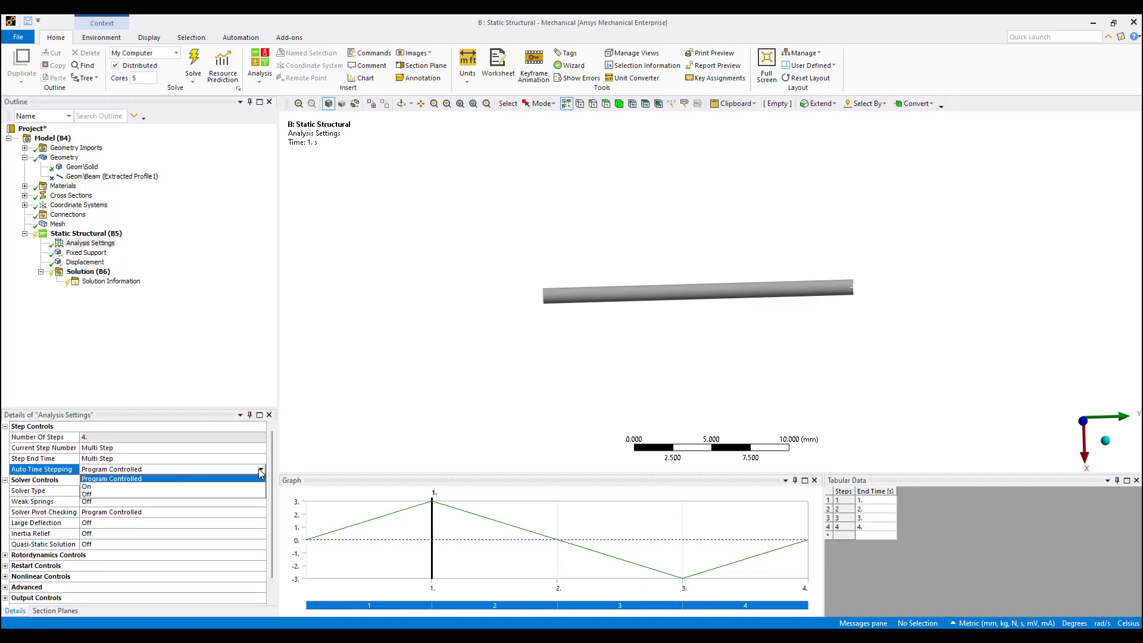
pyautogui.click(230, 490)
# Set the initial and minimum substeps to 10 and the maximum substeps to 1e5 for all load steps.
pyautogui.click(132, 503)
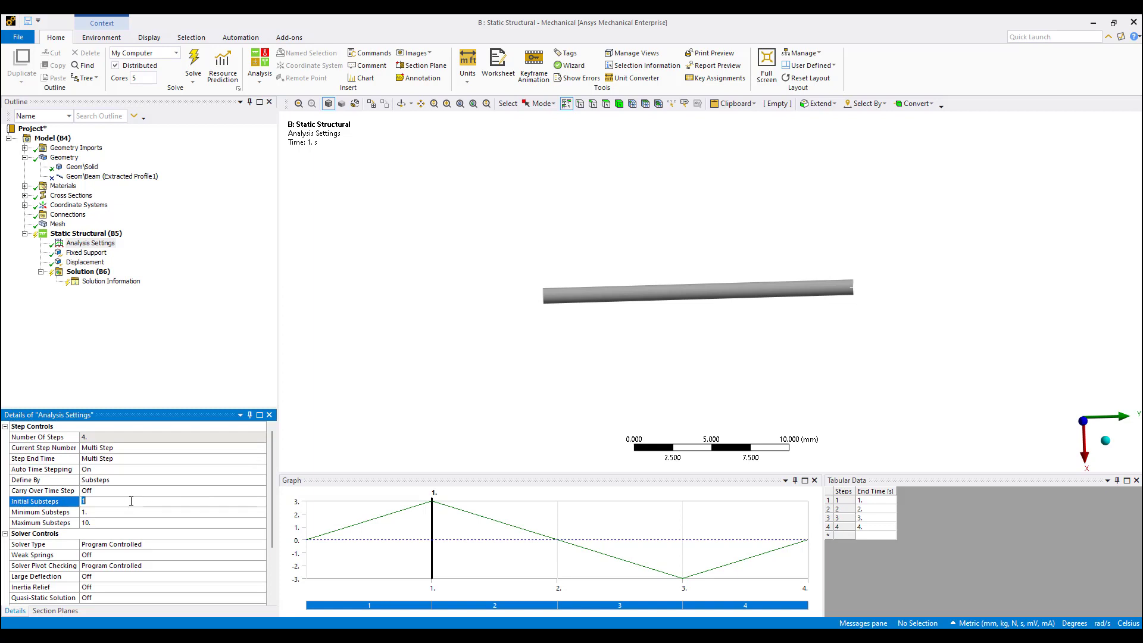
pyautogui.write('10')
pyautogui.press('Return')
pyautogui.click(127, 513)
pyautogui.write('10')
pyautogui.press('Return')
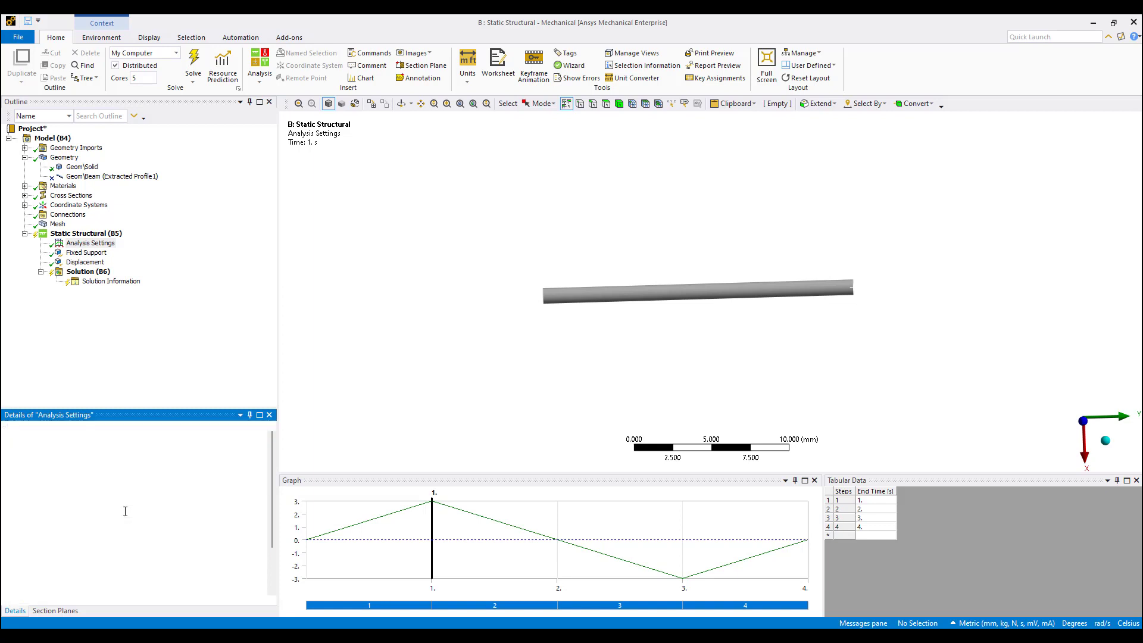
pyautogui.click(122, 523)
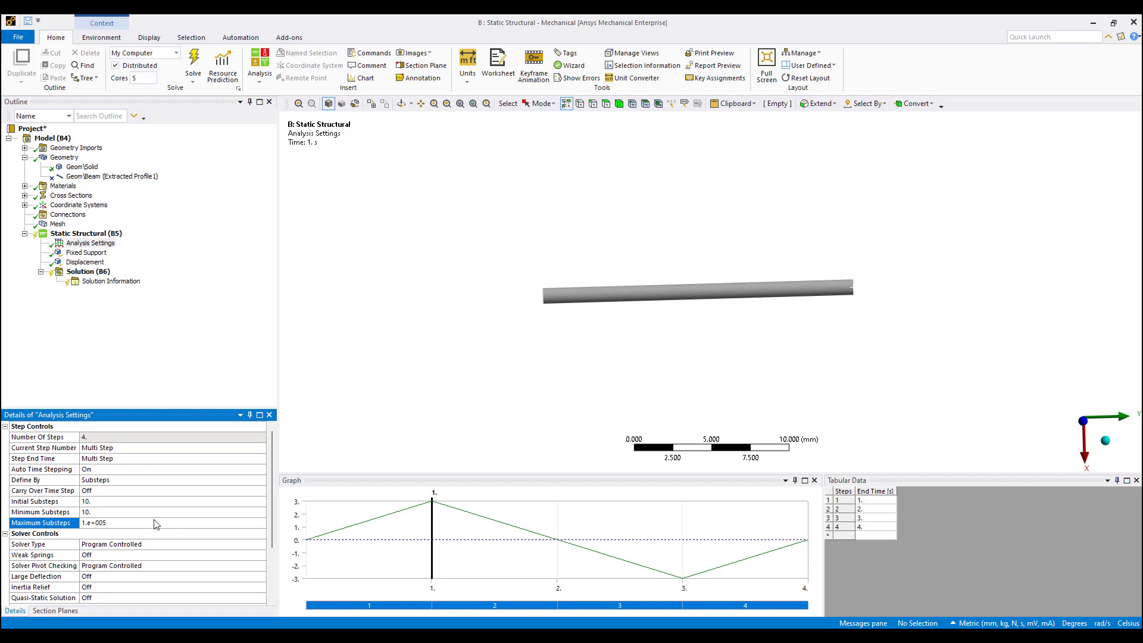
# Raise the initial and minimum substeps to 20 for all load steps.
pyautogui.click(144, 504)
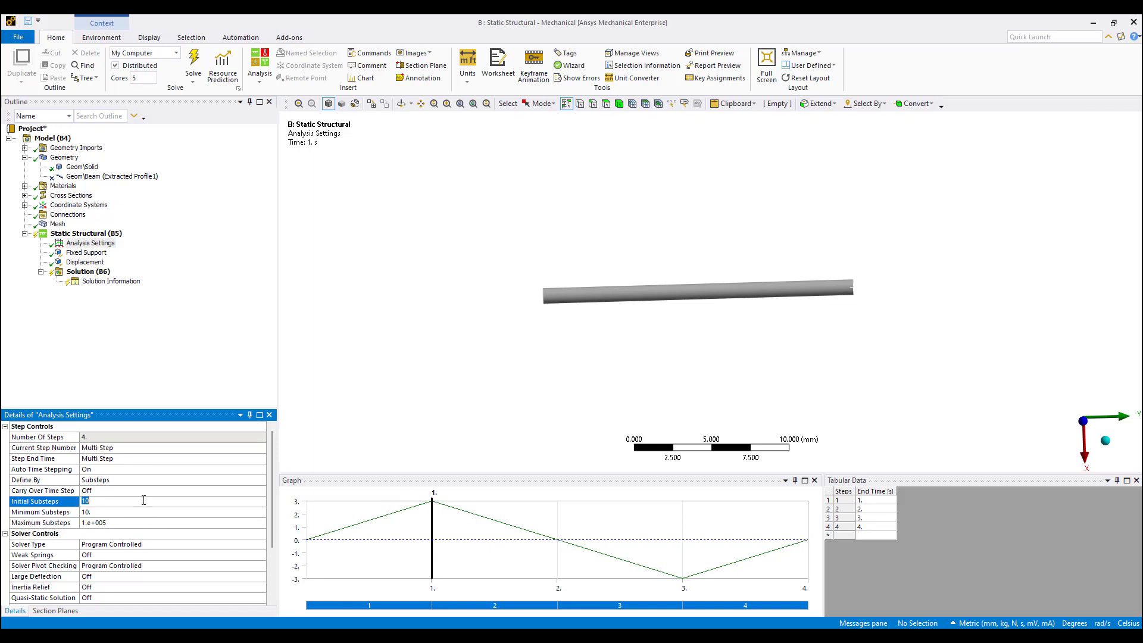
pyautogui.write('20')
pyautogui.press('Return')
pyautogui.click(127, 512)
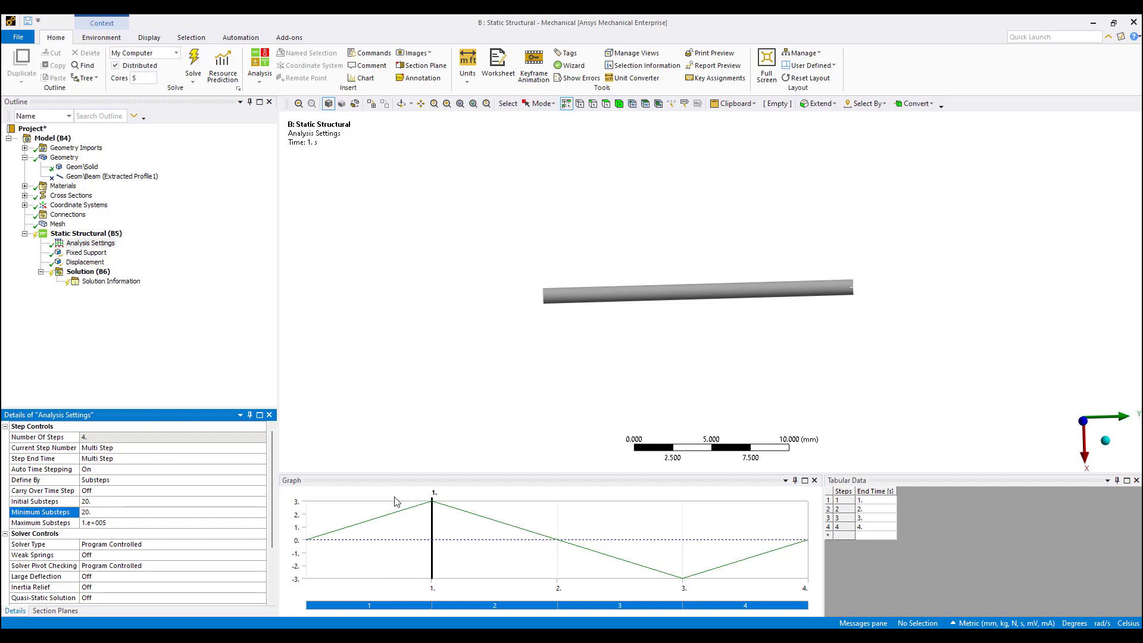
# Solve the static structural analysis and set the solution information output to Force Convergence.
pyautogui.rightClick(93, 273)
pyautogui.click(133, 297)
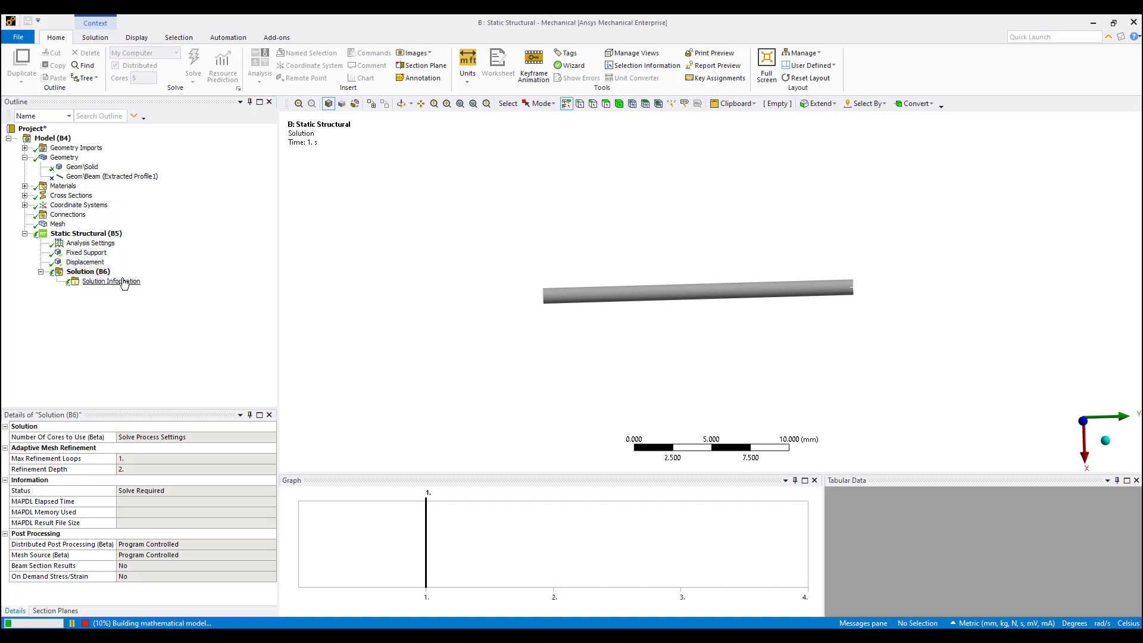
pyautogui.click(113, 280)
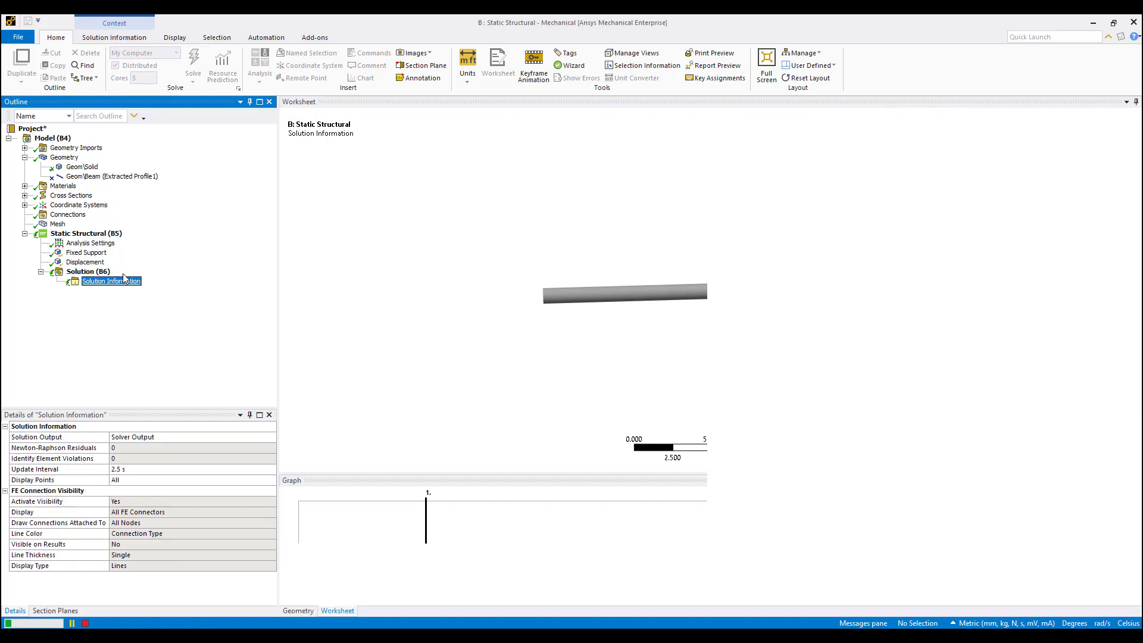
pyautogui.click(269, 437)
pyautogui.click(269, 438)
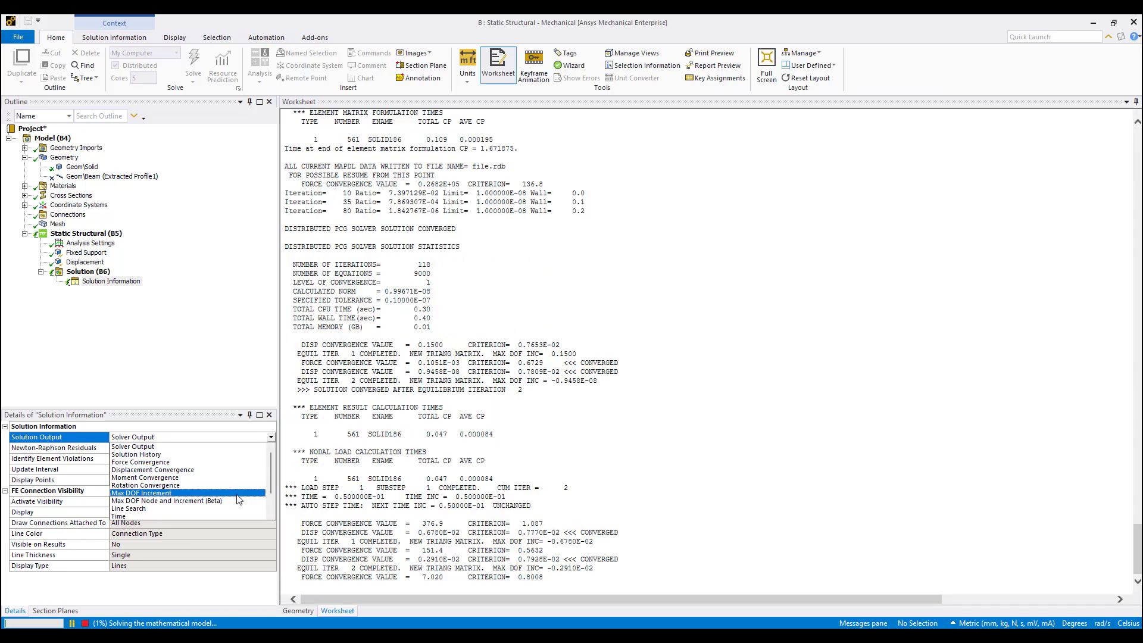
pyautogui.click(226, 462)
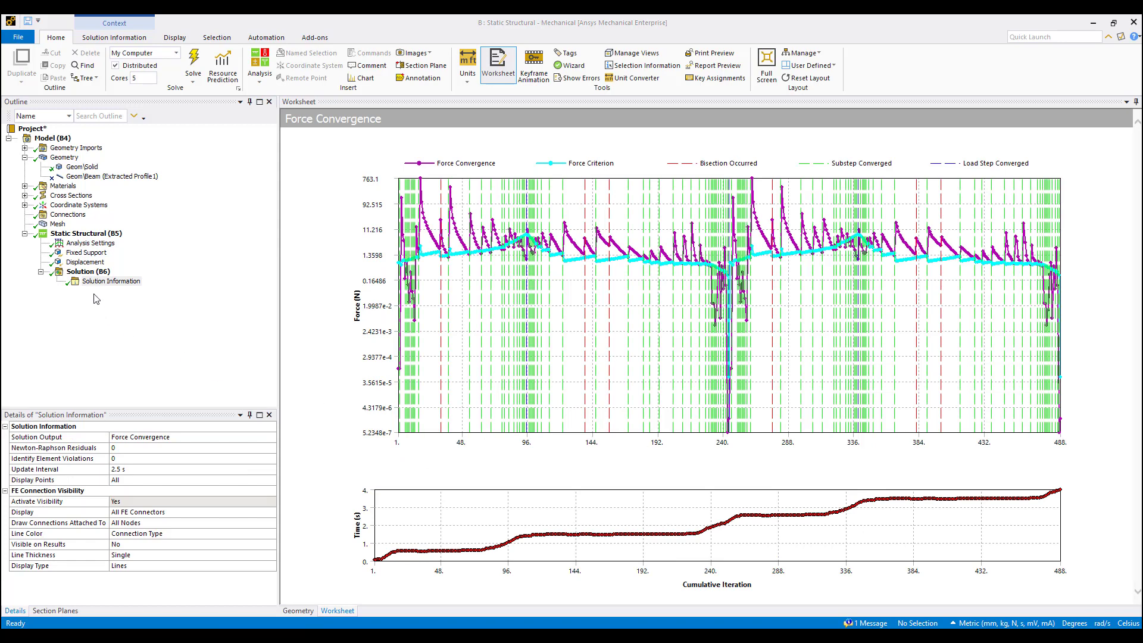
# Add a total deformation result to the solution and evaluate all results.
pyautogui.rightClick(88, 272)
pyautogui.moveTo(117, 280)
pyautogui.moveTo(253, 281)
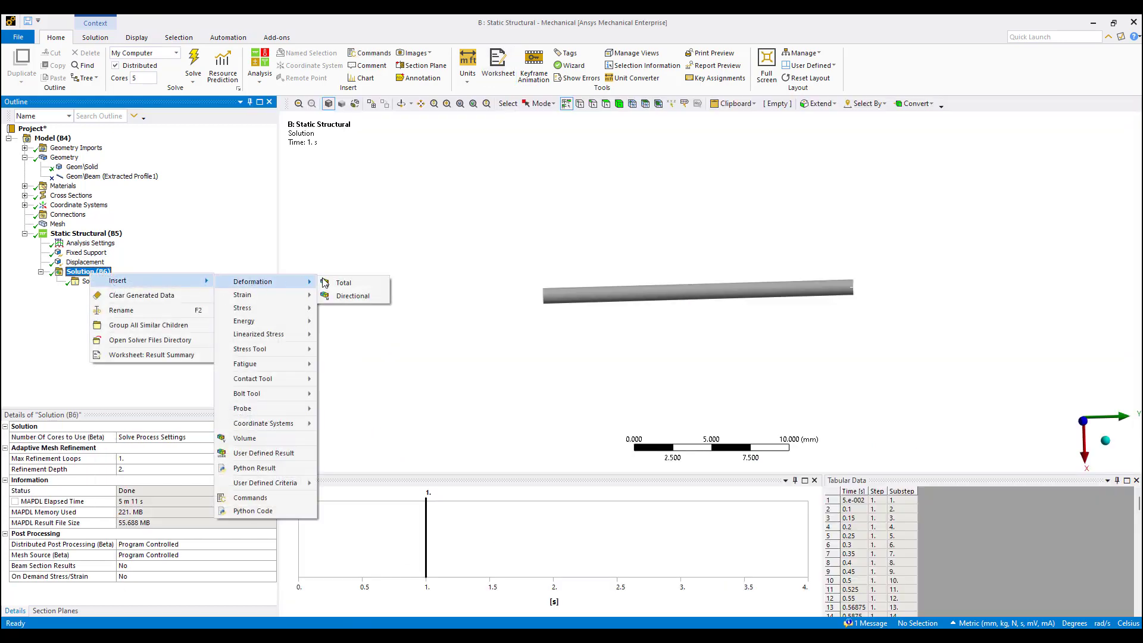
pyautogui.click(325, 283)
pyautogui.rightClick(102, 291)
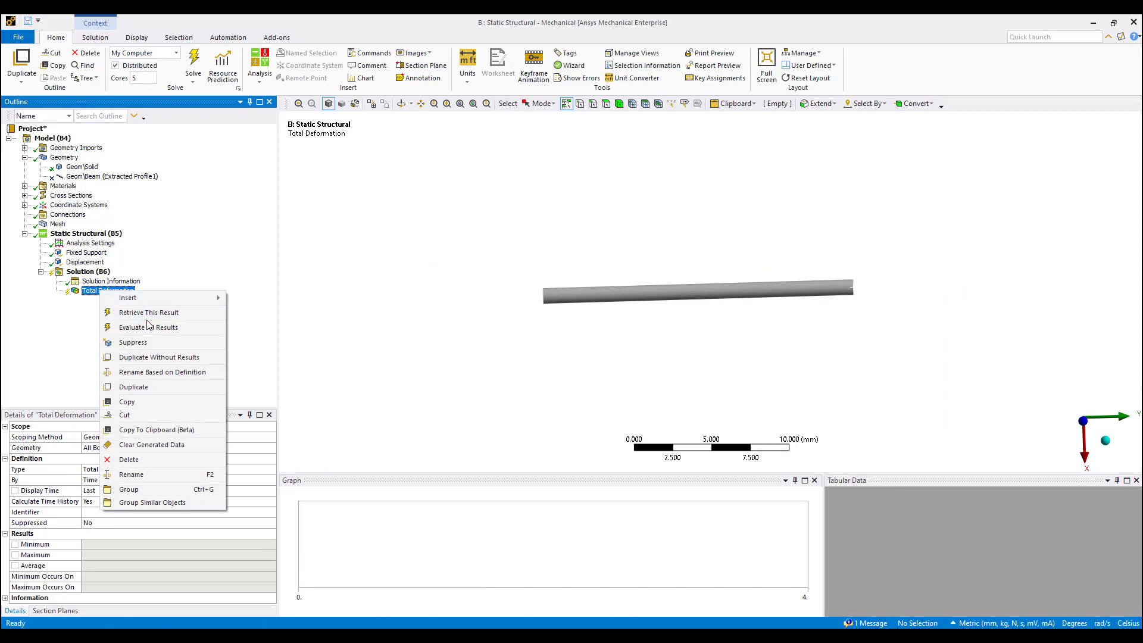
pyautogui.click(149, 326)
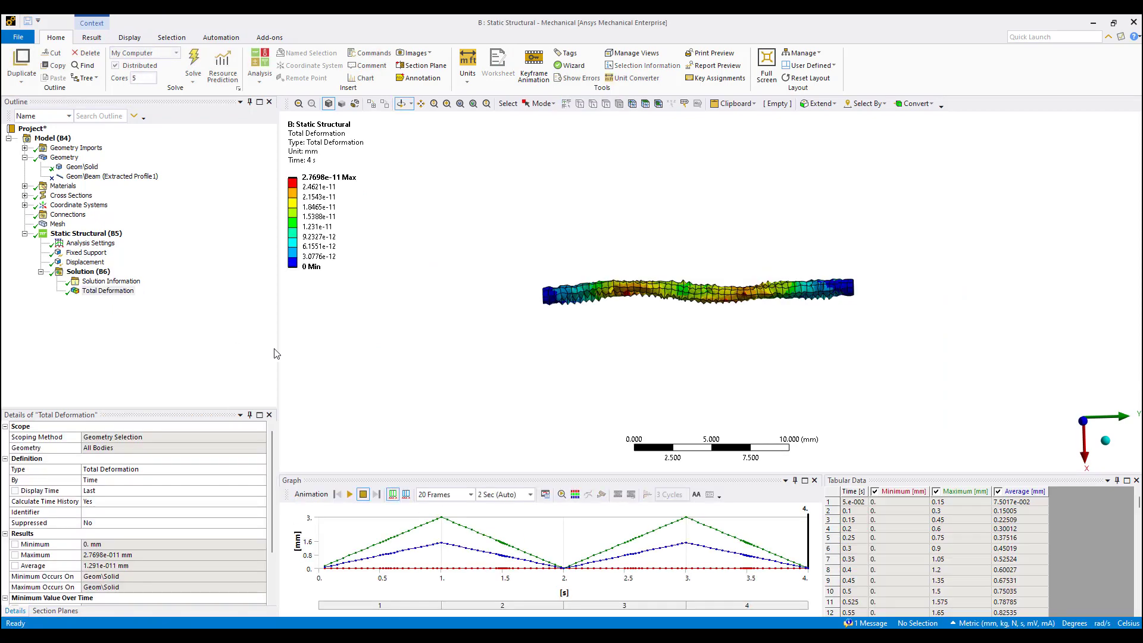
# Animate the total deformation, and replay the animation with the deformation scale set to 1.0 (True Scale).
pyautogui.click(350, 495)
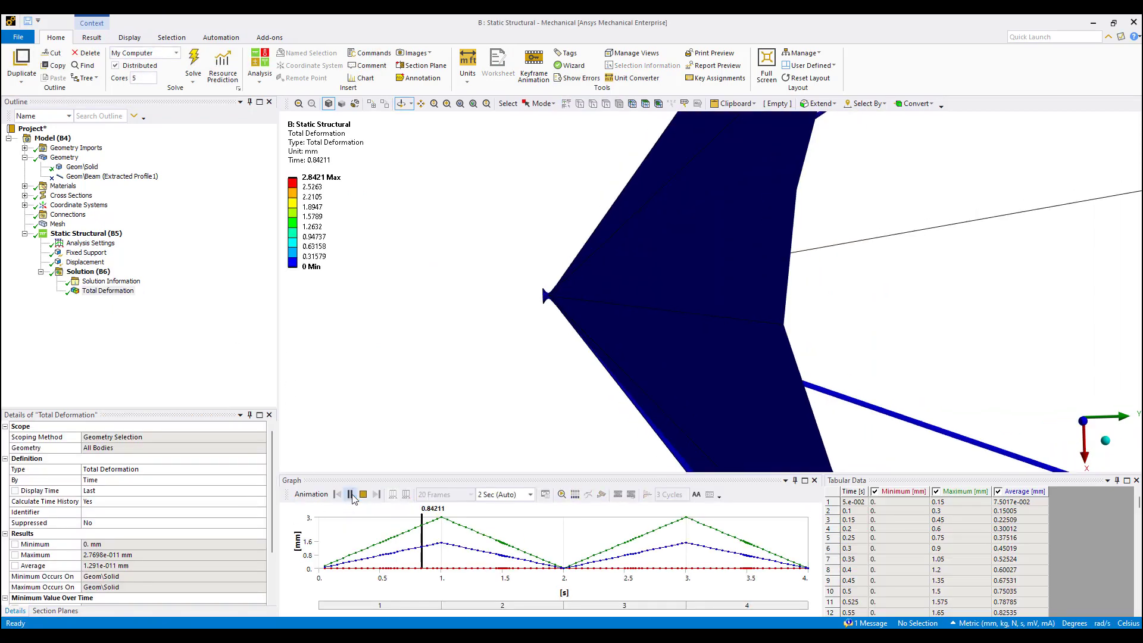
pyautogui.click(363, 494)
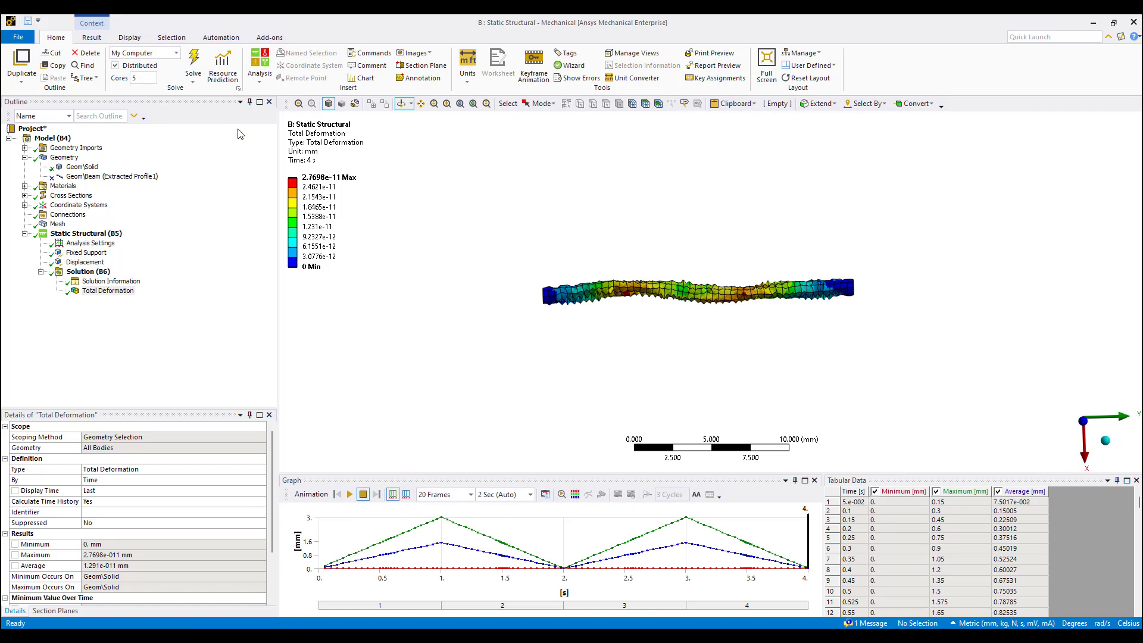
pyautogui.click(96, 38)
pyautogui.click(357, 53)
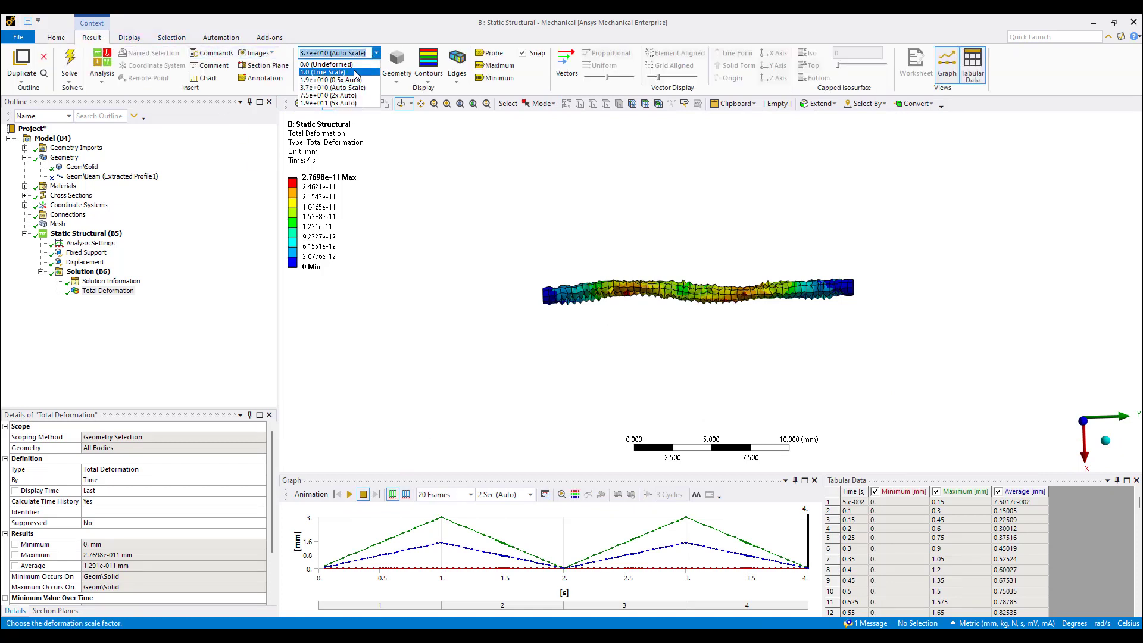
pyautogui.click(348, 72)
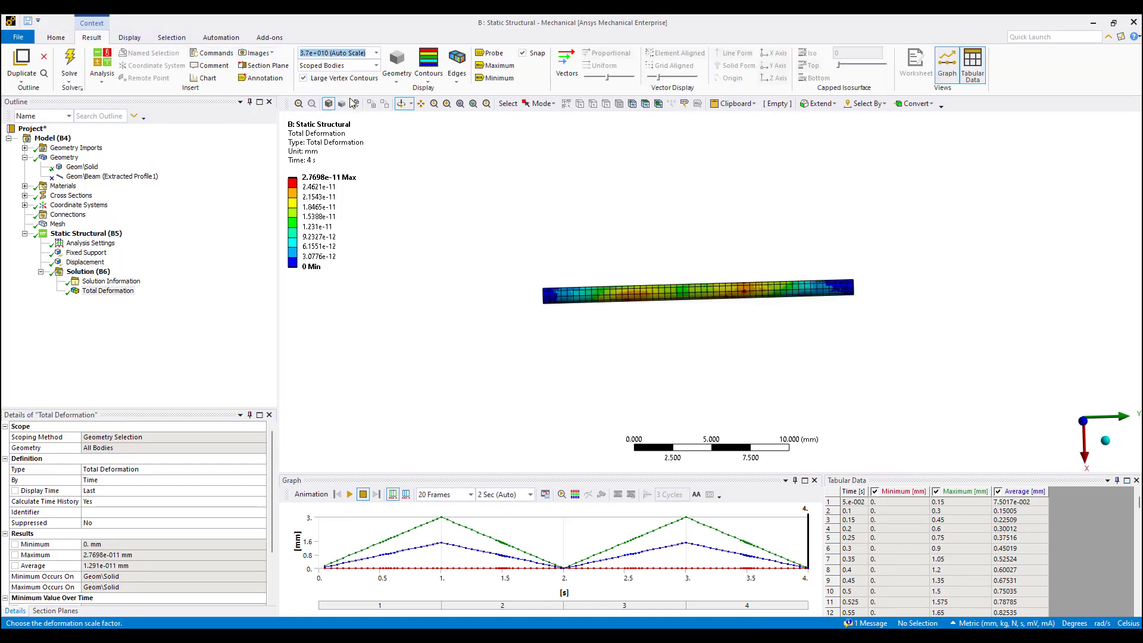
pyautogui.click(350, 494)
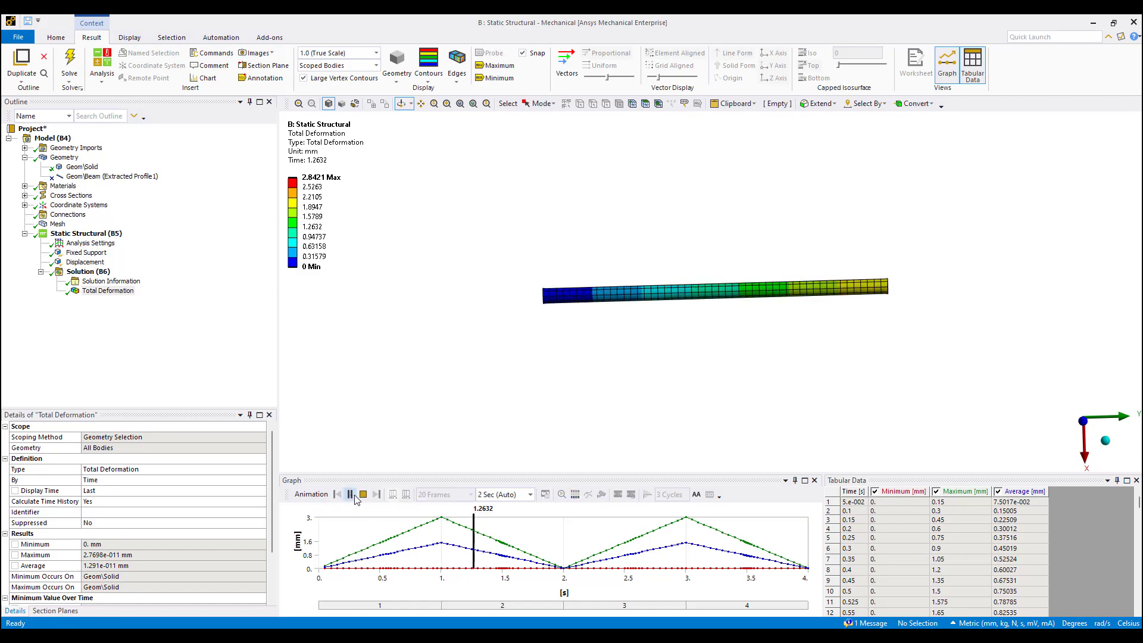
pyautogui.click(362, 494)
# Add an equivalent (von-Mises) stress result to the solution, retrieve it and animate it over the load steps.
pyautogui.rightClick(95, 273)
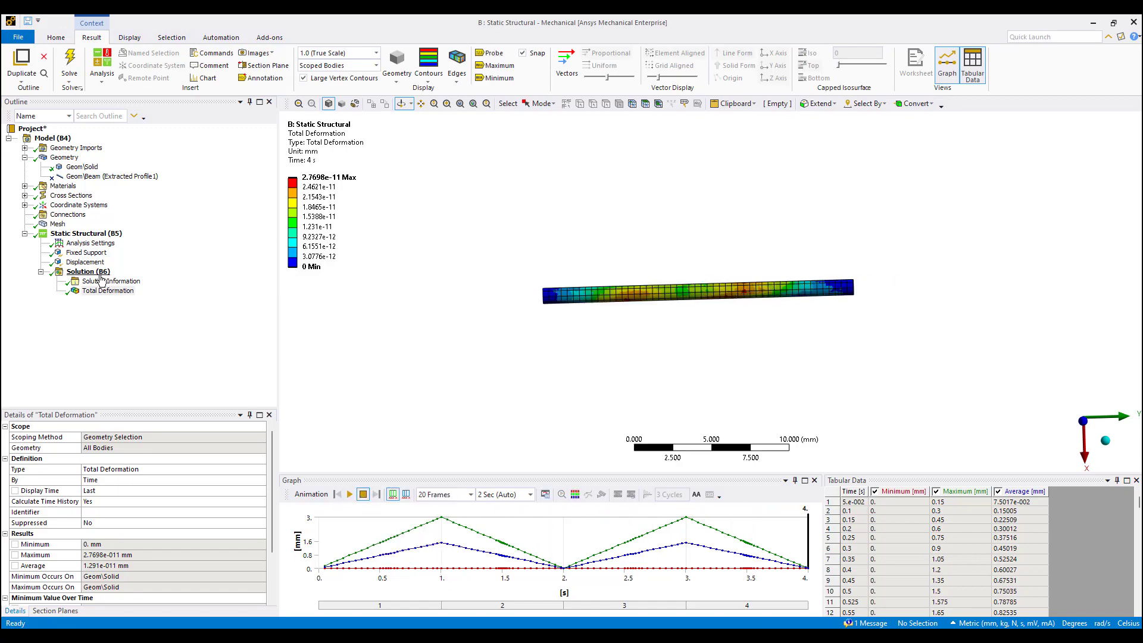
pyautogui.moveTo(125, 283)
pyautogui.moveTo(284, 312)
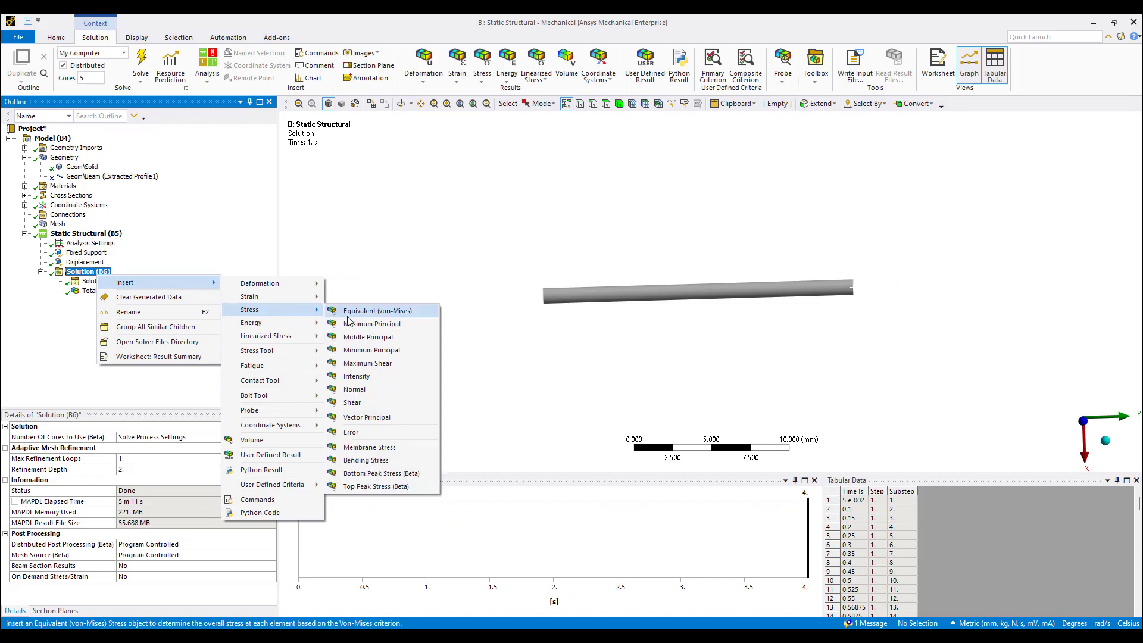
pyautogui.click(348, 314)
pyautogui.rightClick(98, 300)
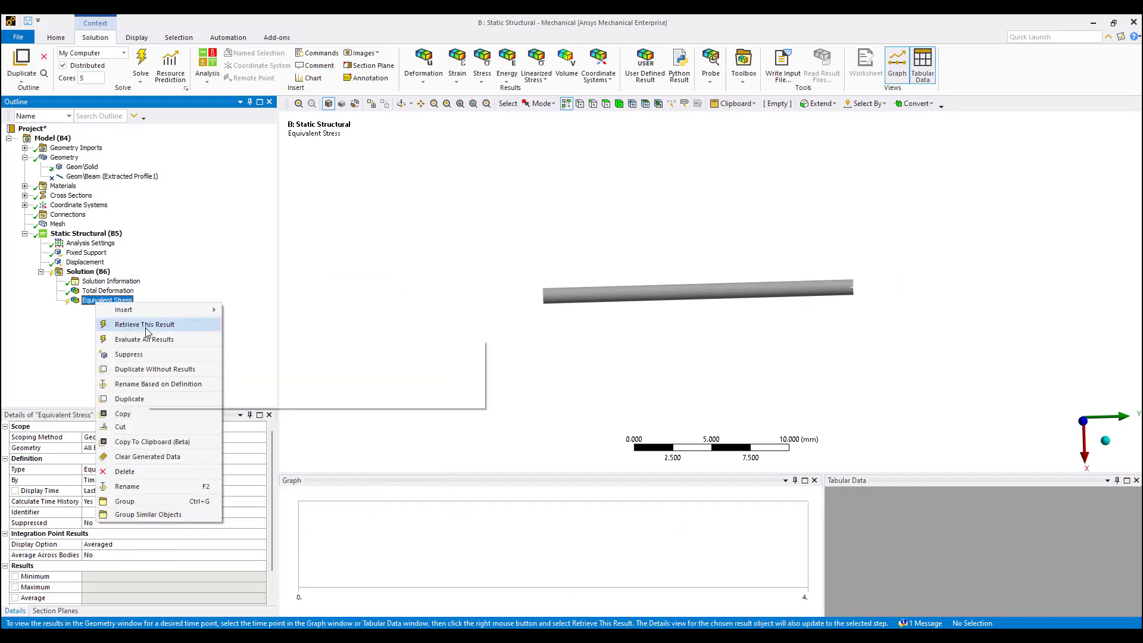
pyautogui.click(146, 327)
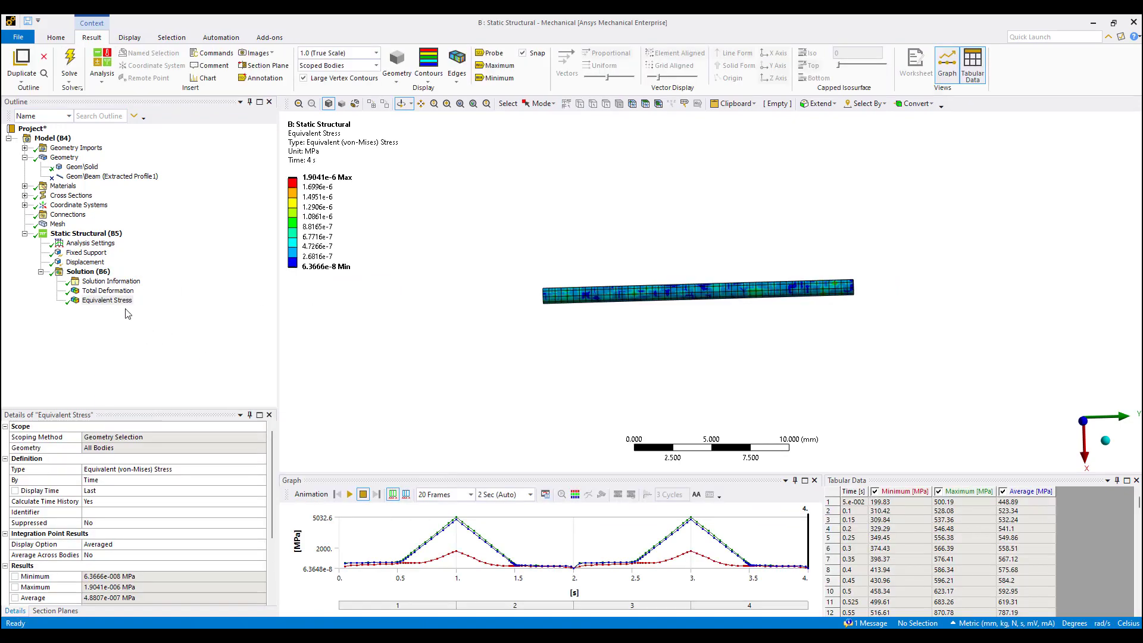
pyautogui.click(349, 494)
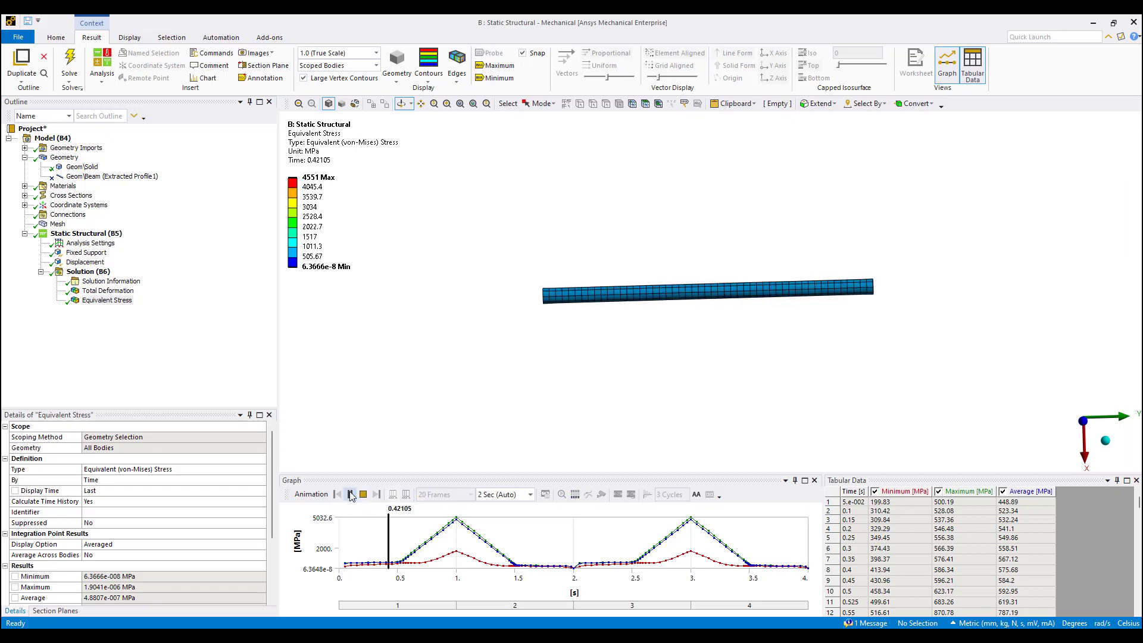
pyautogui.click(363, 495)
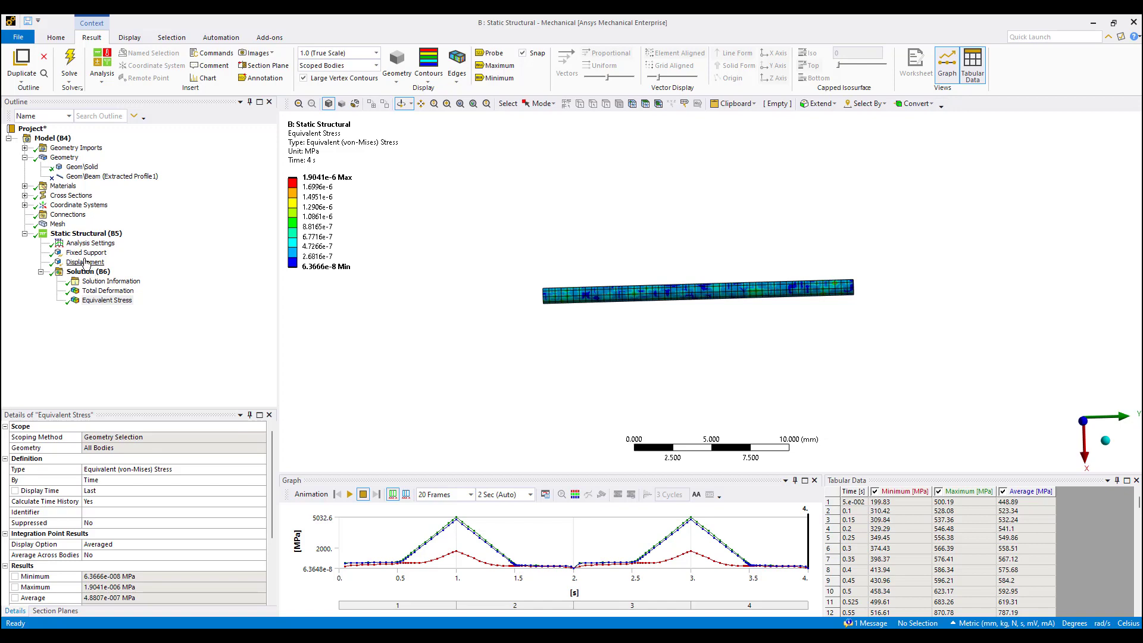
# Create a force reaction probe from the Displacement condition, evaluate all results and enlarge the graph area.
pyautogui.click(86, 262)
pyautogui.click(84, 272)
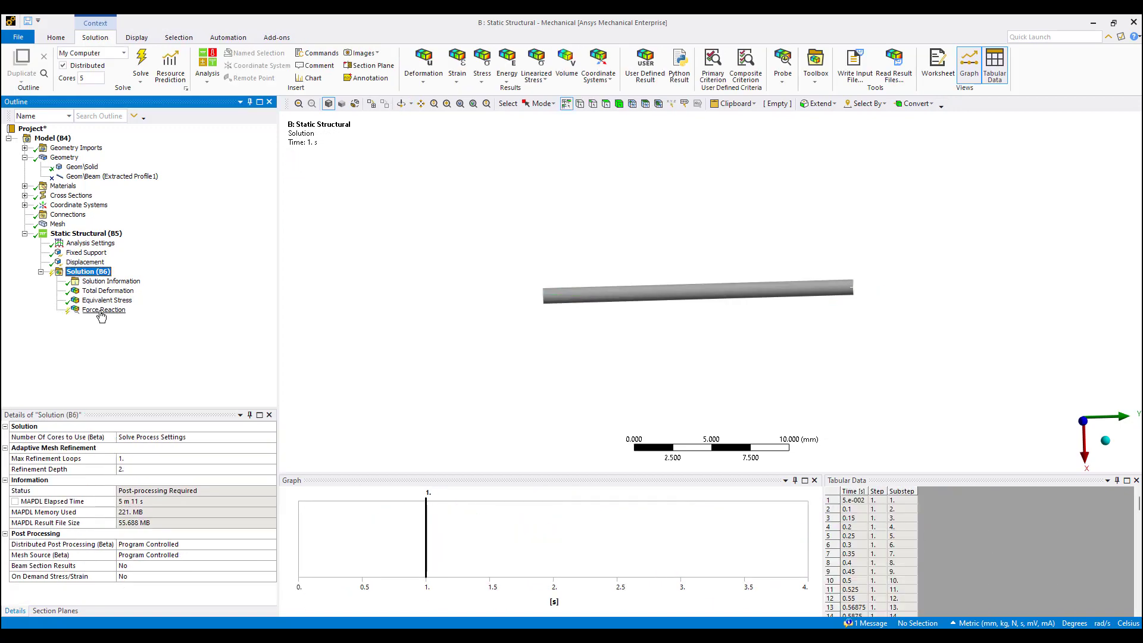
pyautogui.click(85, 262)
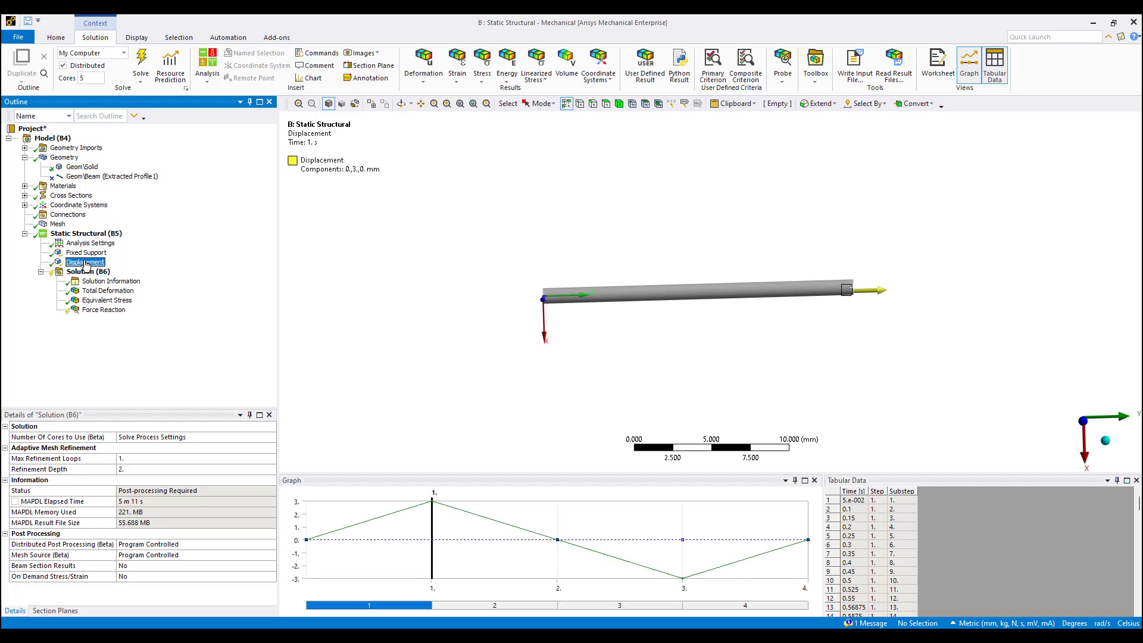
pyautogui.click(104, 310)
pyautogui.rightClick(104, 311)
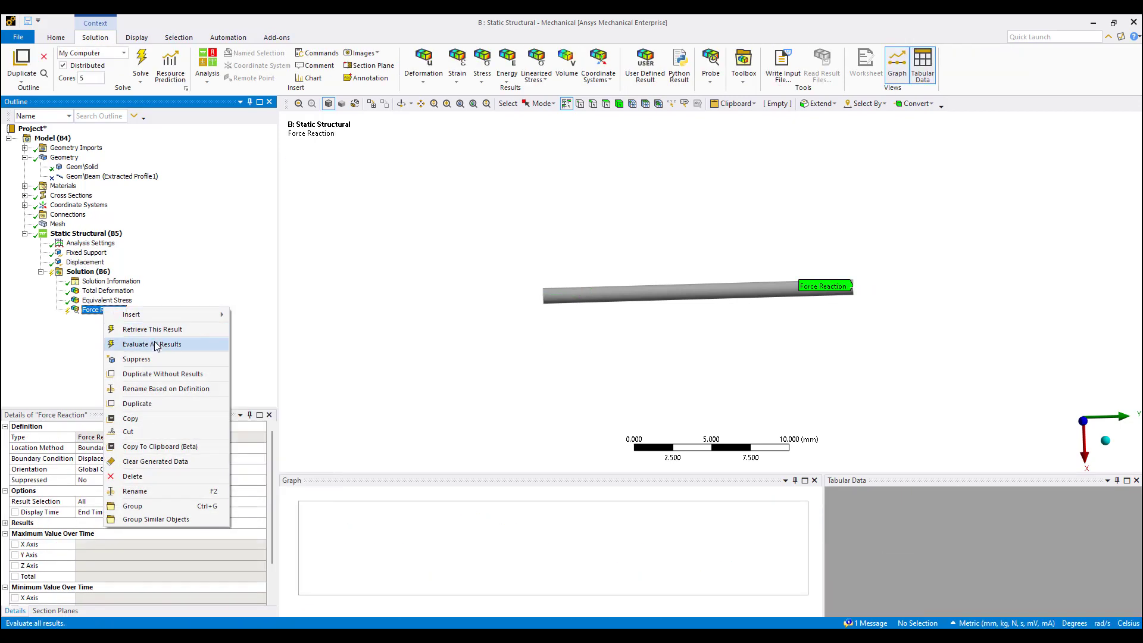
pyautogui.click(177, 351)
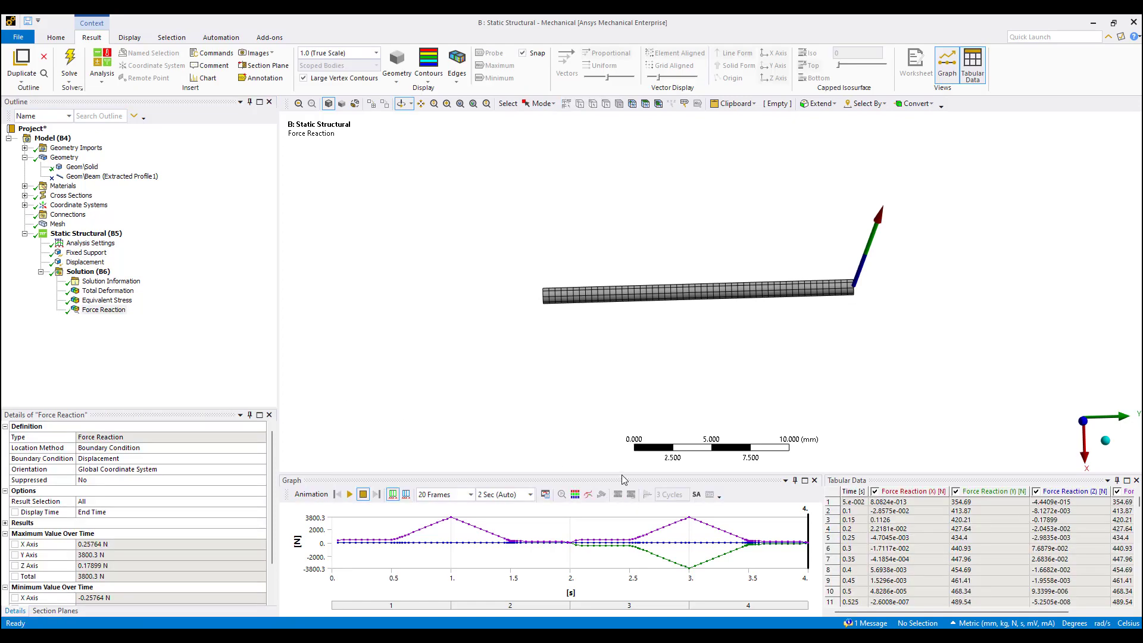
pyautogui.moveTo(622, 473); pyautogui.dragTo(622, 437)
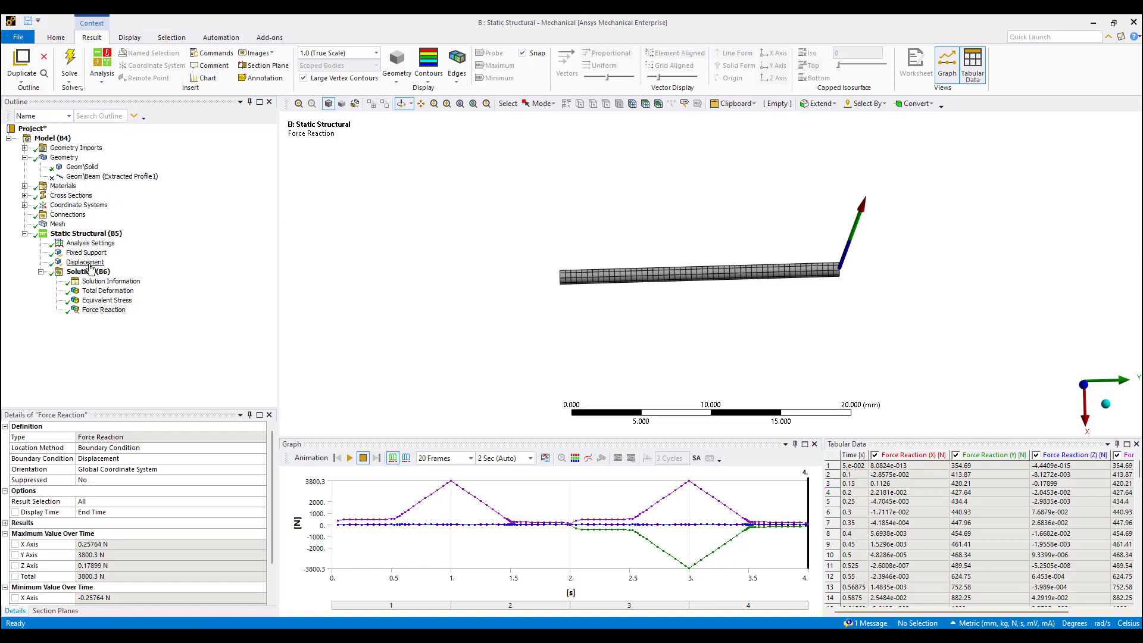
# Insert a chart of the Displacement and Force Reaction objects, using Displacement (Y) as the X axis.
pyautogui.click(56, 37)
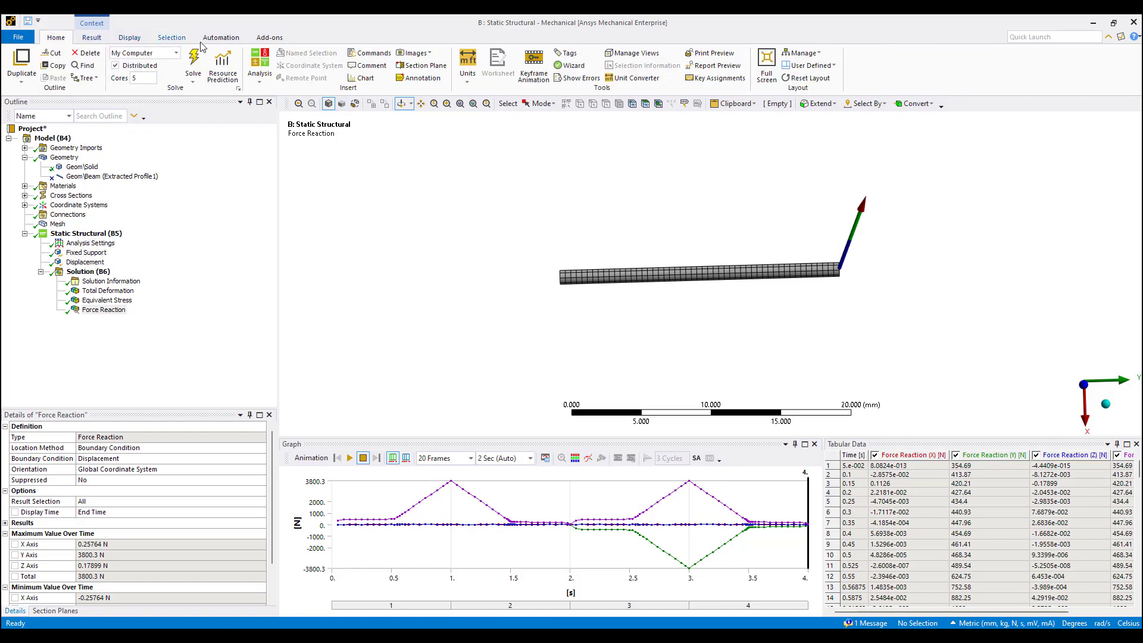
pyautogui.click(365, 78)
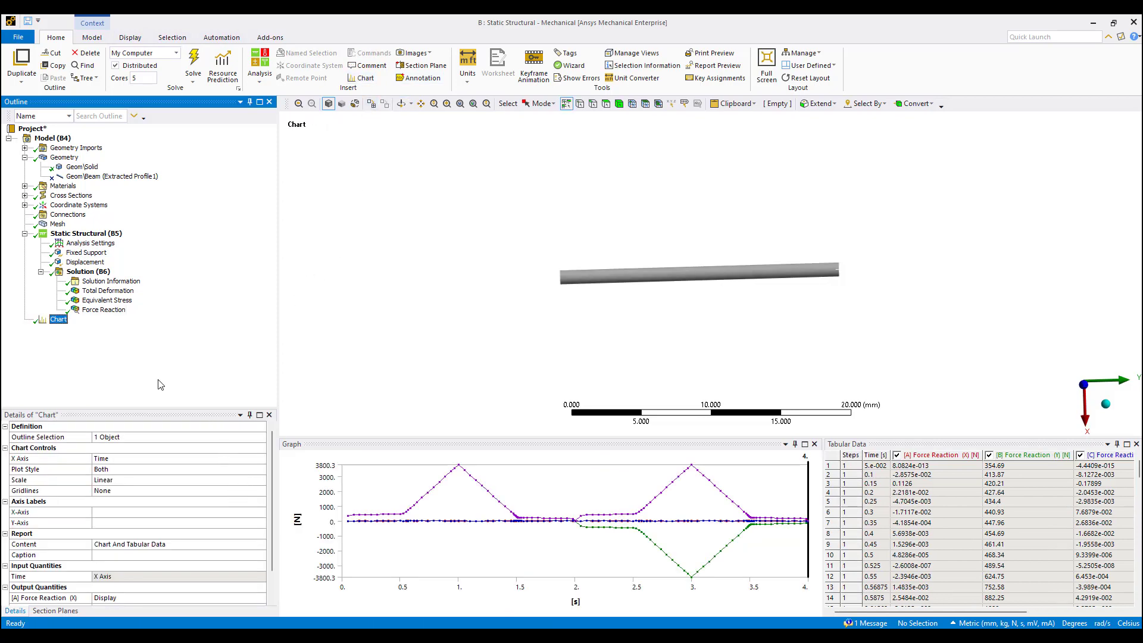
pyautogui.click(131, 438)
pyautogui.click(104, 309)
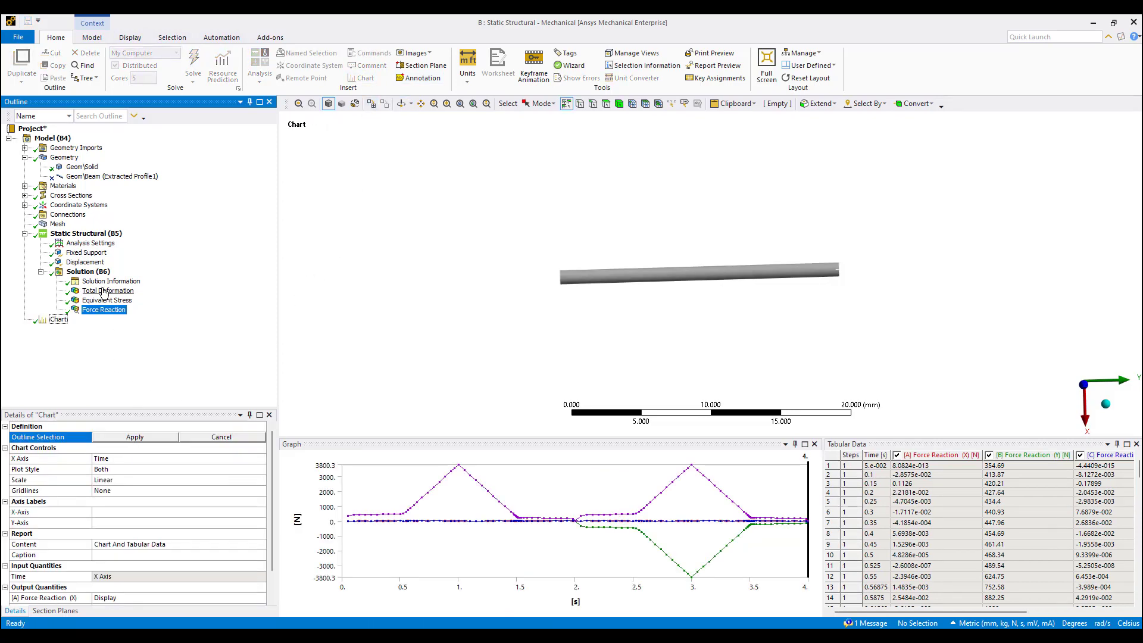
pyautogui.keyDown('ctrl'); pyautogui.click(92, 263); pyautogui.keyUp('ctrl')
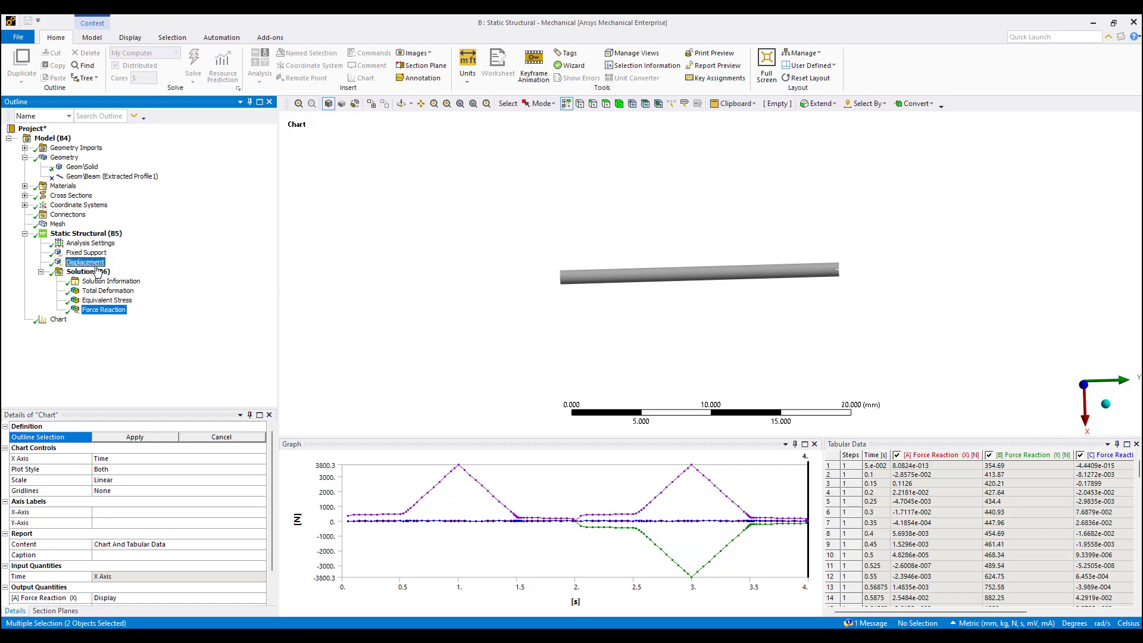
pyautogui.click(141, 437)
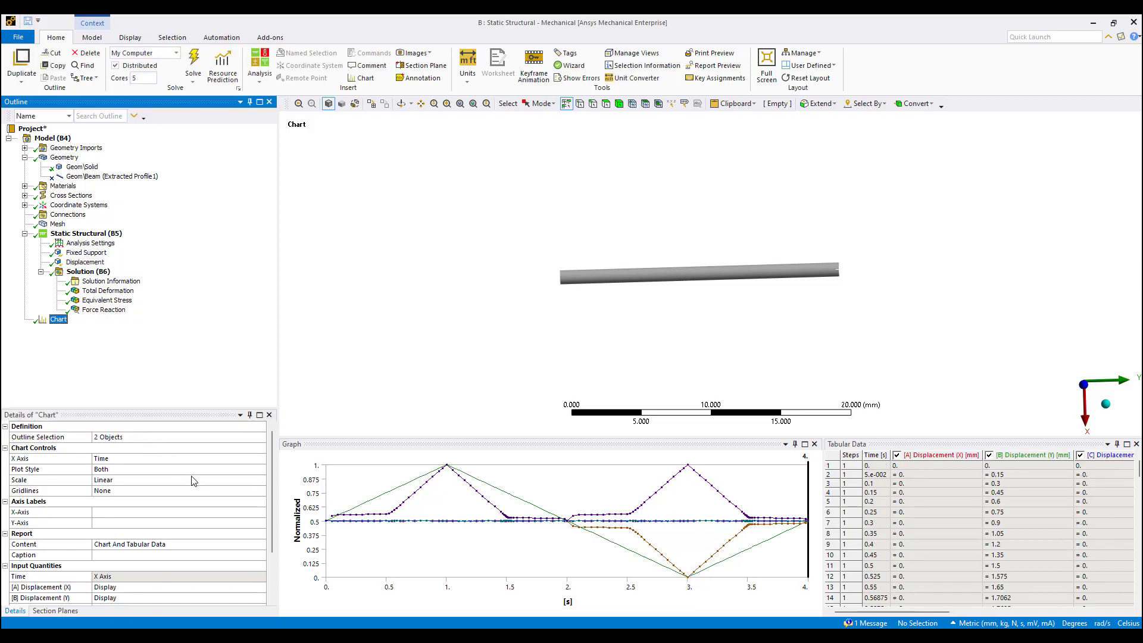
pyautogui.click(261, 458)
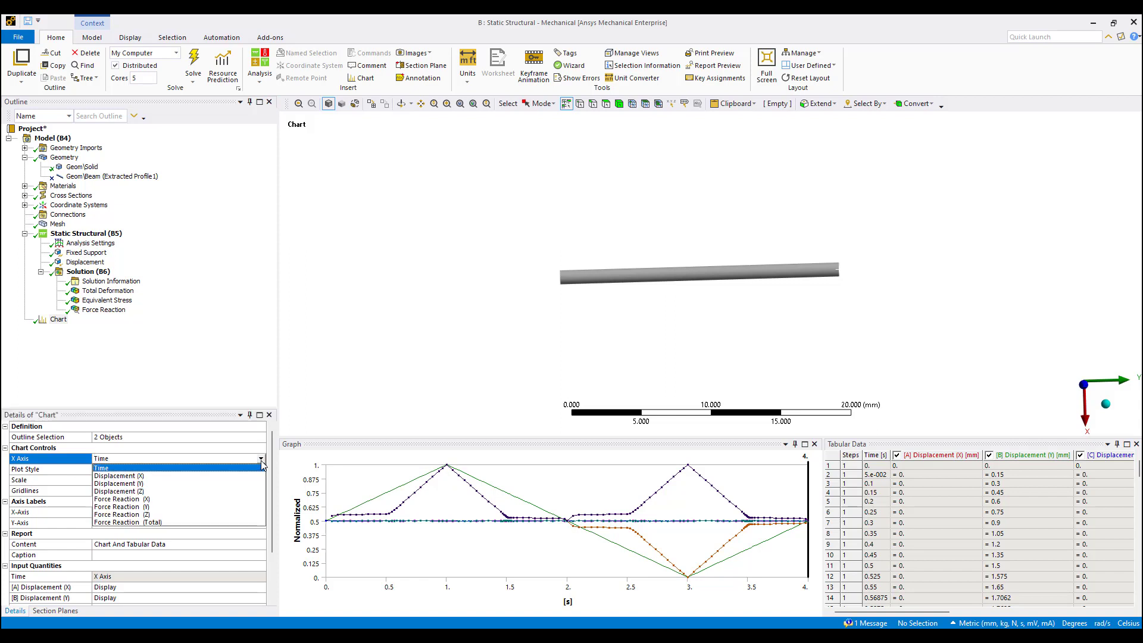
pyautogui.click(232, 483)
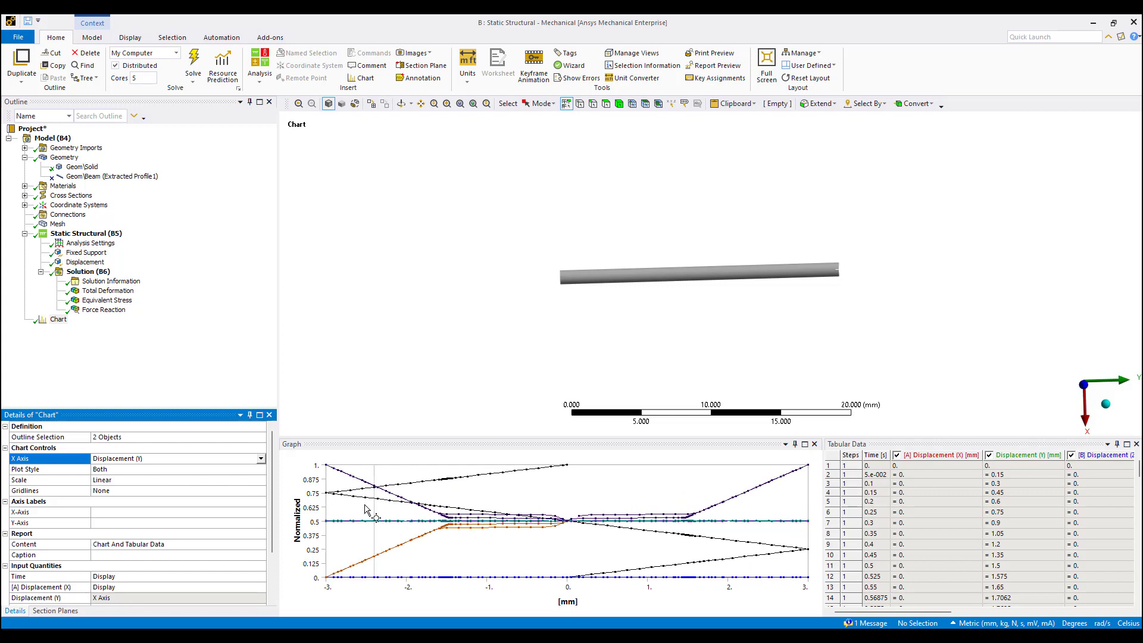
# Omit Time, Displacement (X) and Displacement (Z) from the chart's input quantities.
pyautogui.scroll(-2, 190, 528)
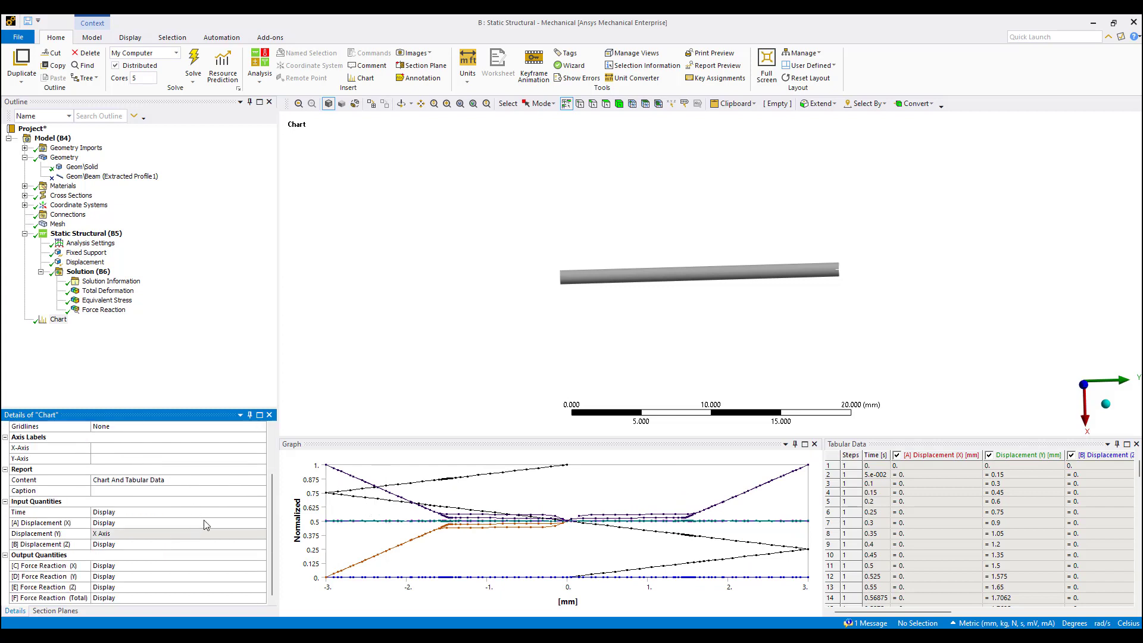
pyautogui.click(247, 513)
pyautogui.click(261, 513)
pyautogui.click(239, 527)
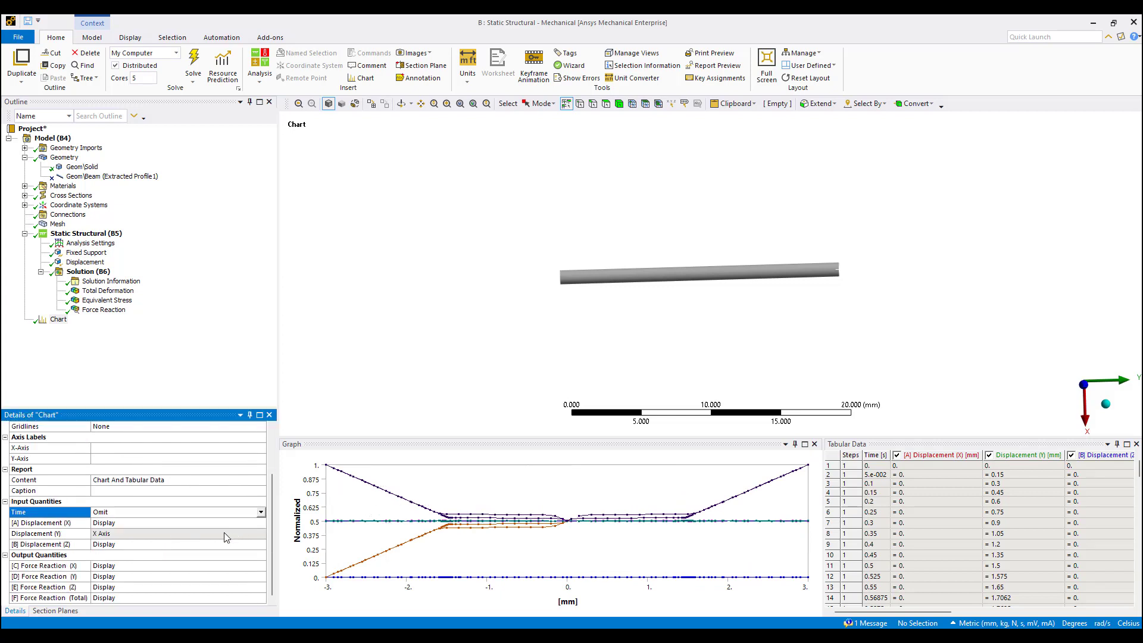
pyautogui.click(245, 523)
pyautogui.click(261, 522)
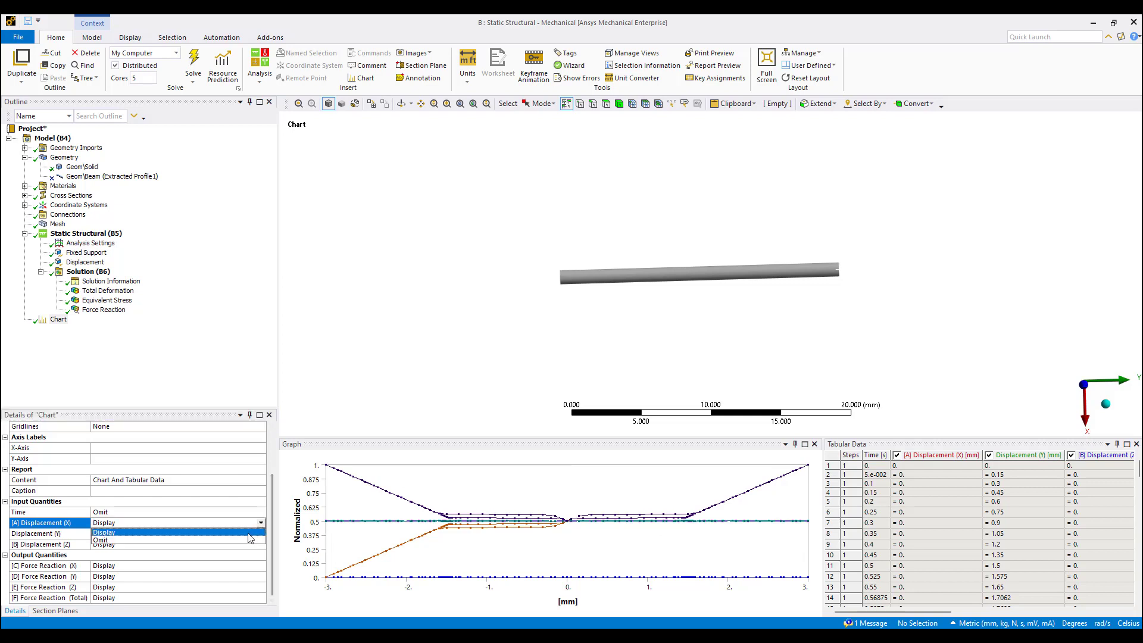
pyautogui.click(249, 539)
pyautogui.click(244, 544)
pyautogui.click(260, 544)
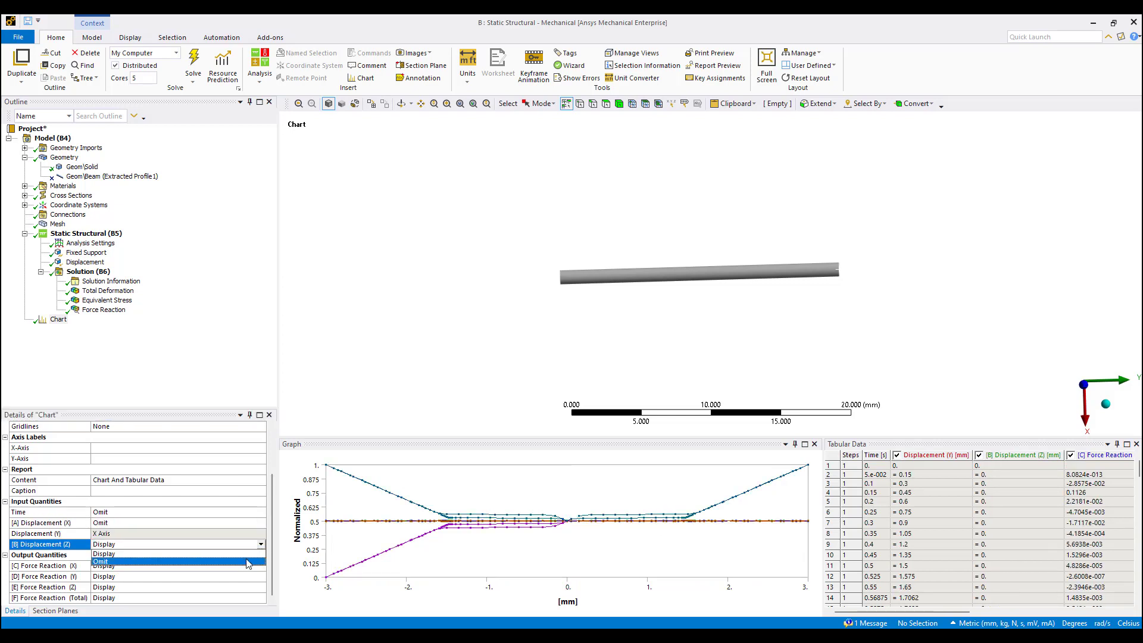
pyautogui.click(248, 562)
# Omit Force Reaction (X), (Z) and (Total) from the chart's output quantities, and enlarge the graph area.
pyautogui.click(250, 567)
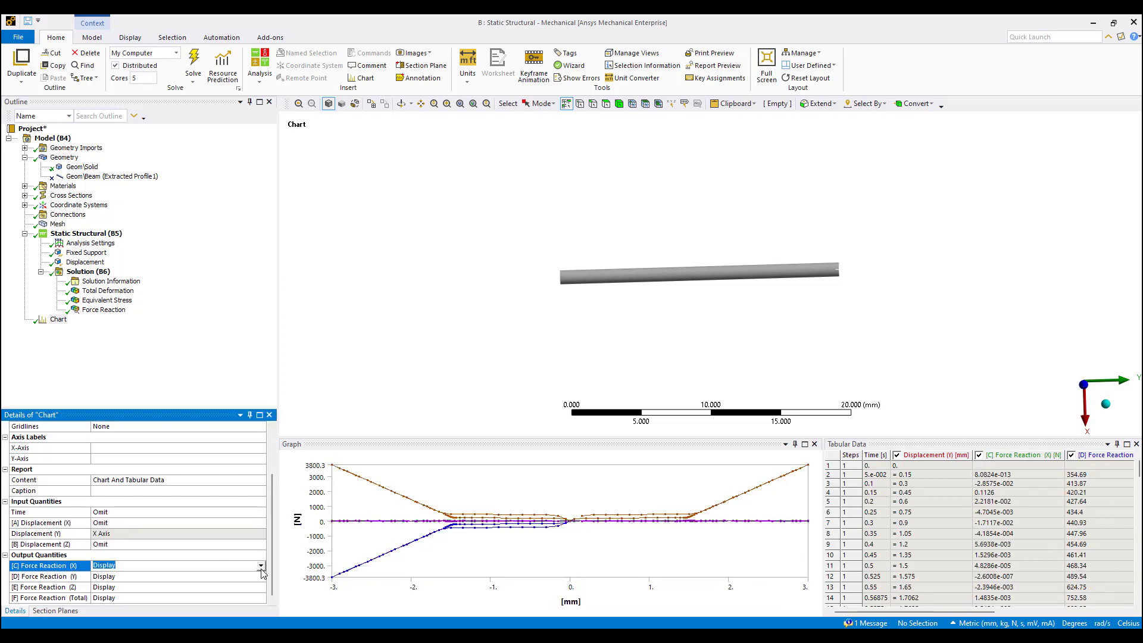
pyautogui.click(260, 565)
pyautogui.click(244, 583)
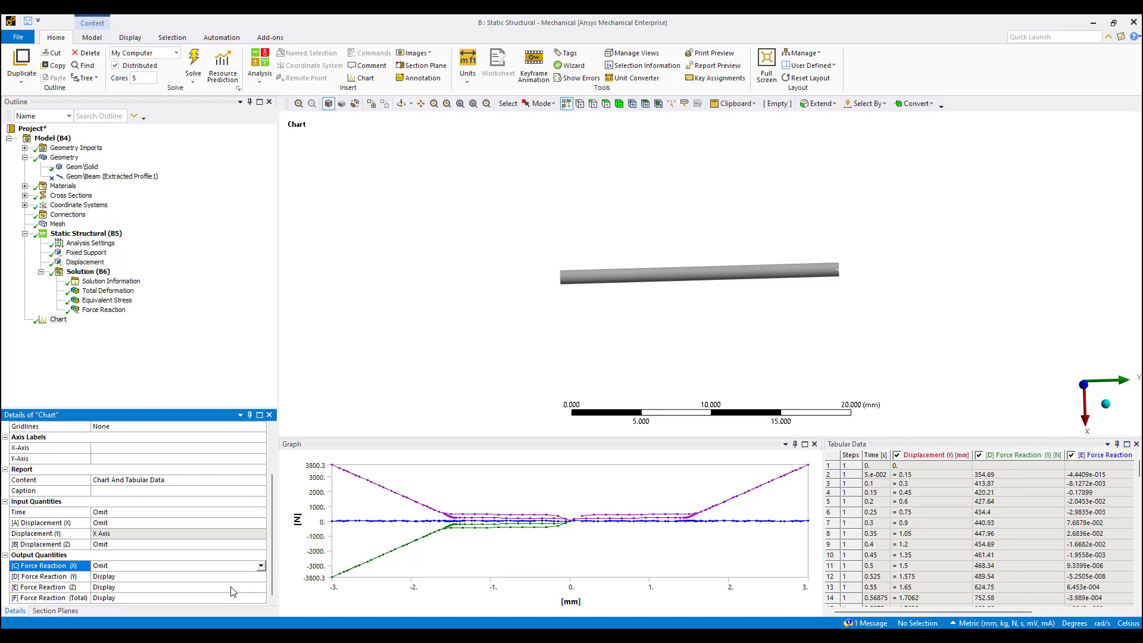
pyautogui.click(238, 587)
pyautogui.click(261, 587)
pyautogui.click(237, 603)
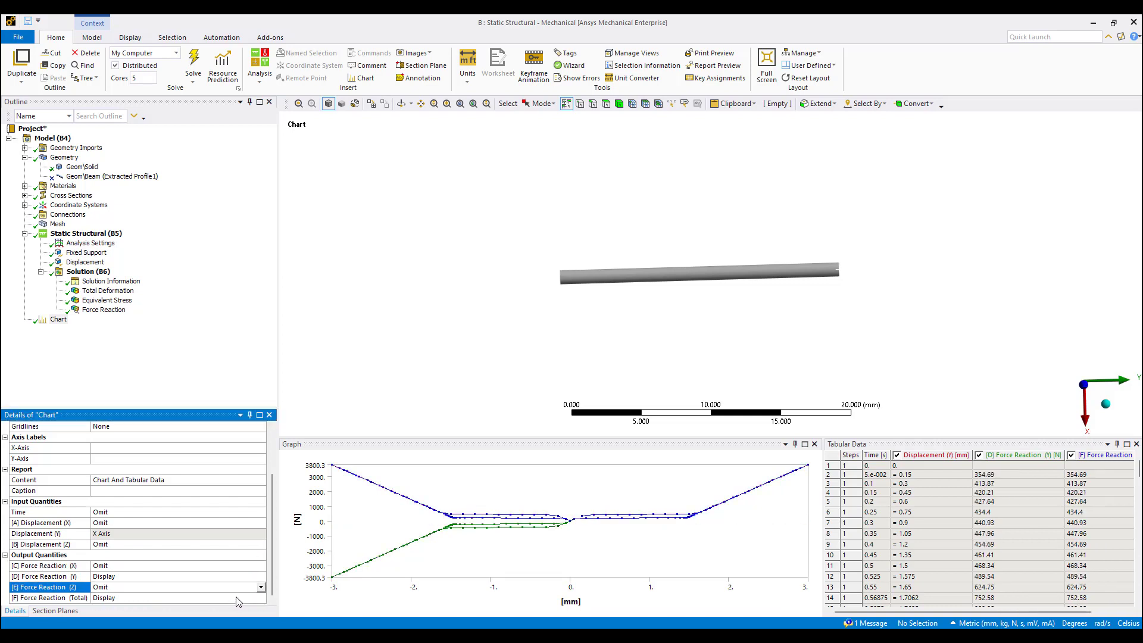
pyautogui.click(244, 597)
pyautogui.click(260, 597)
pyautogui.click(234, 615)
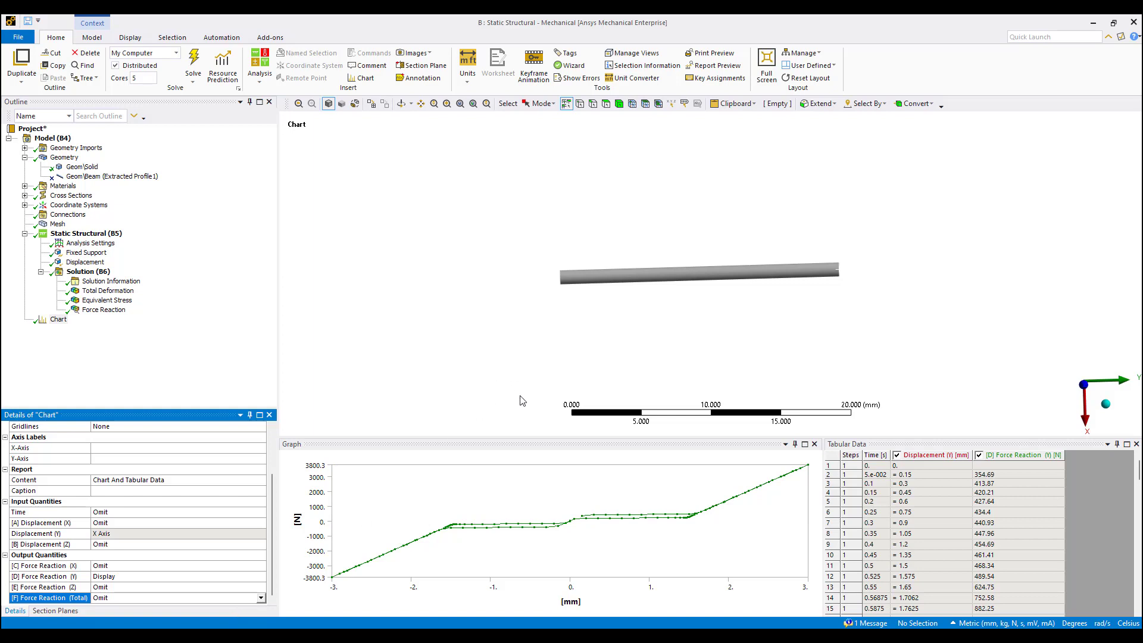
pyautogui.moveTo(545, 437); pyautogui.dragTo(549, 366)
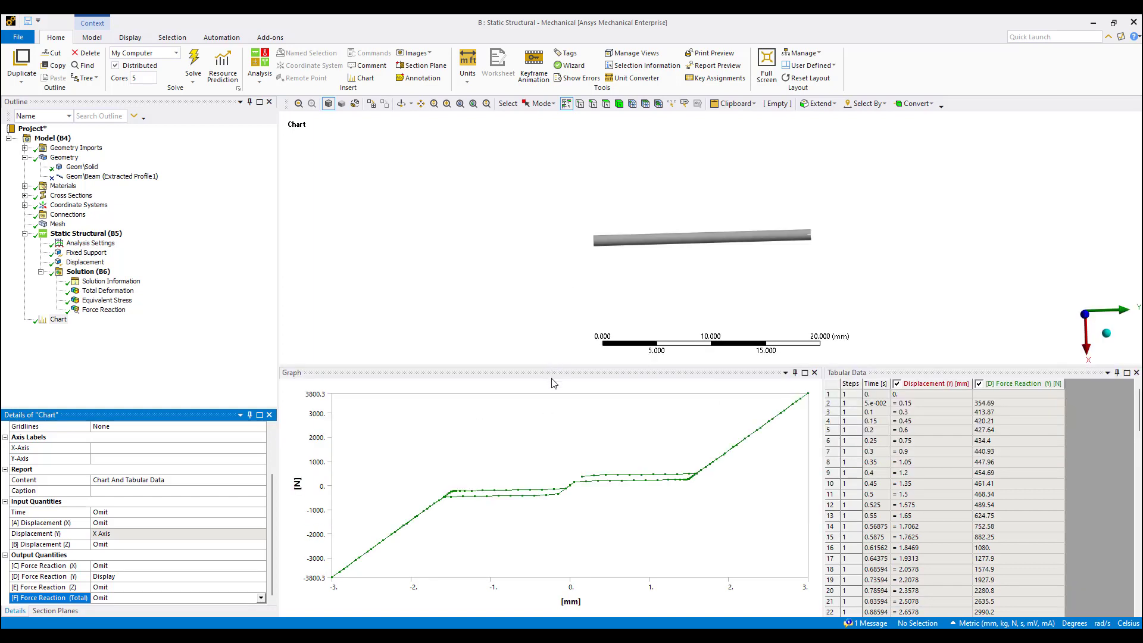
# Compare the force-displacement chart from its zero point with the Displacement condition's values over the load steps.
pyautogui.click(568, 486)
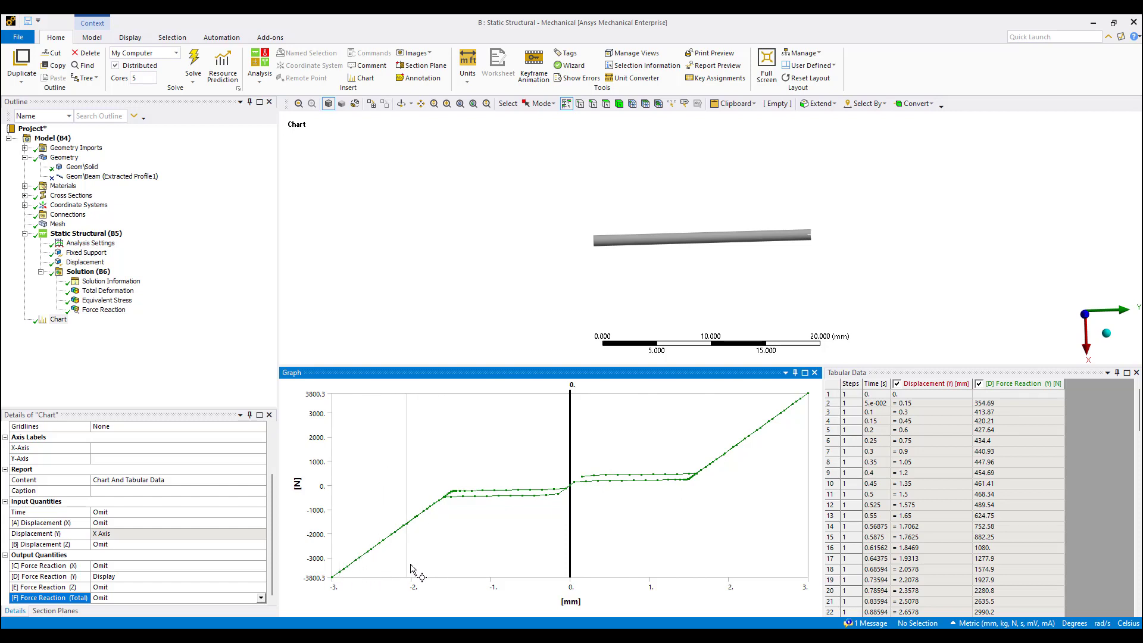
pyautogui.click(85, 262)
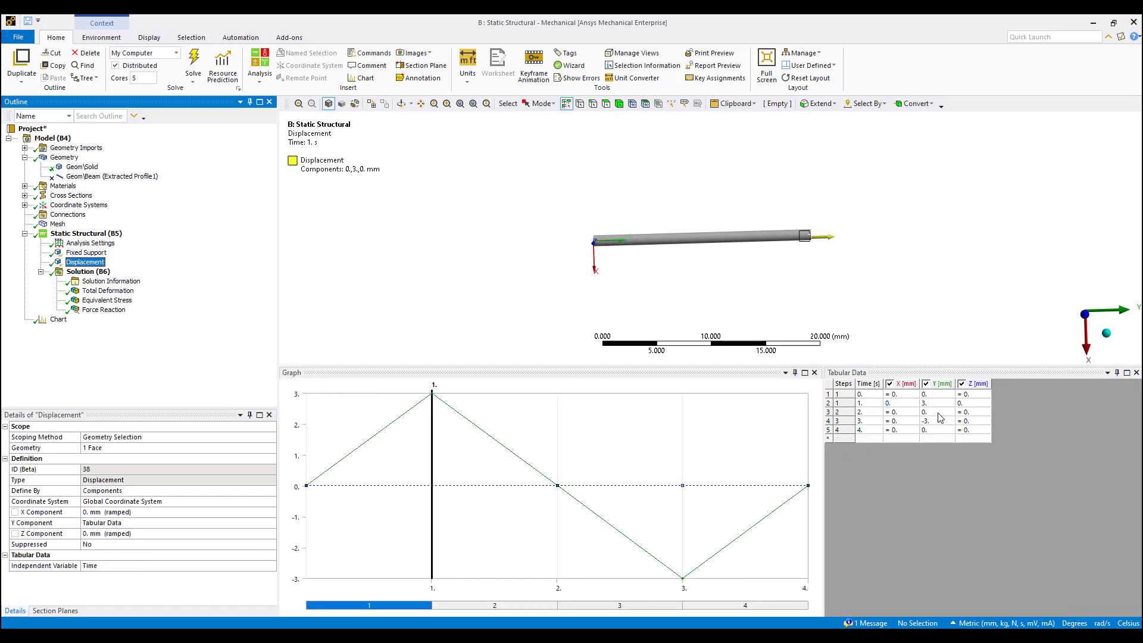
pyautogui.click(58, 320)
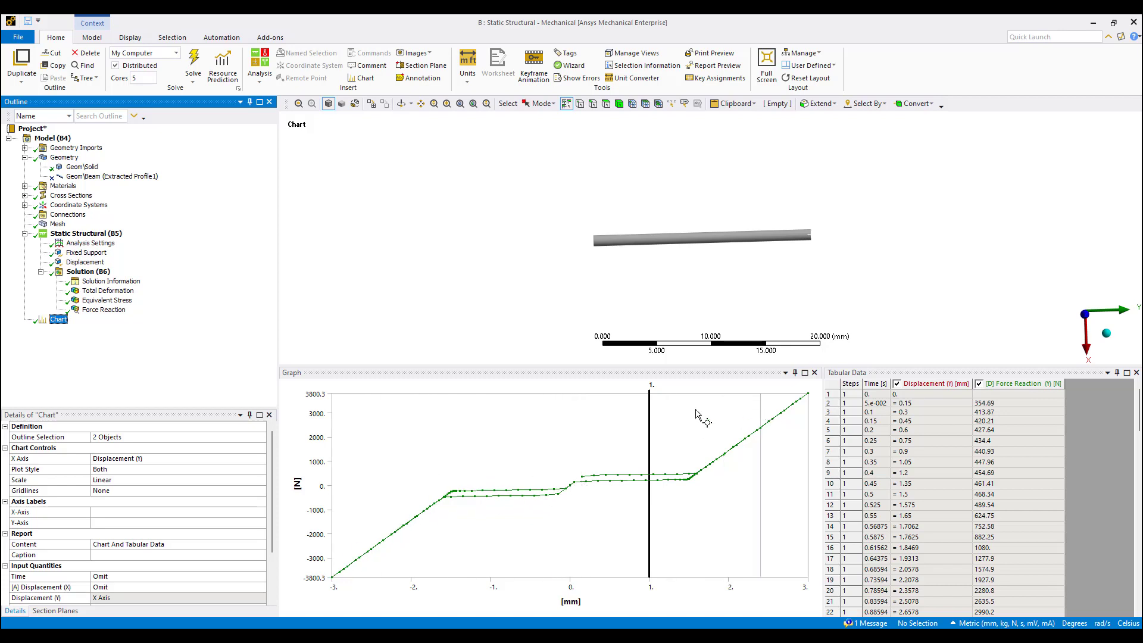
# Set the Displacement condition's Y values to 2 mm at 1 s and -2 mm at 3 s.
pyautogui.click(95, 243)
pyautogui.click(85, 262)
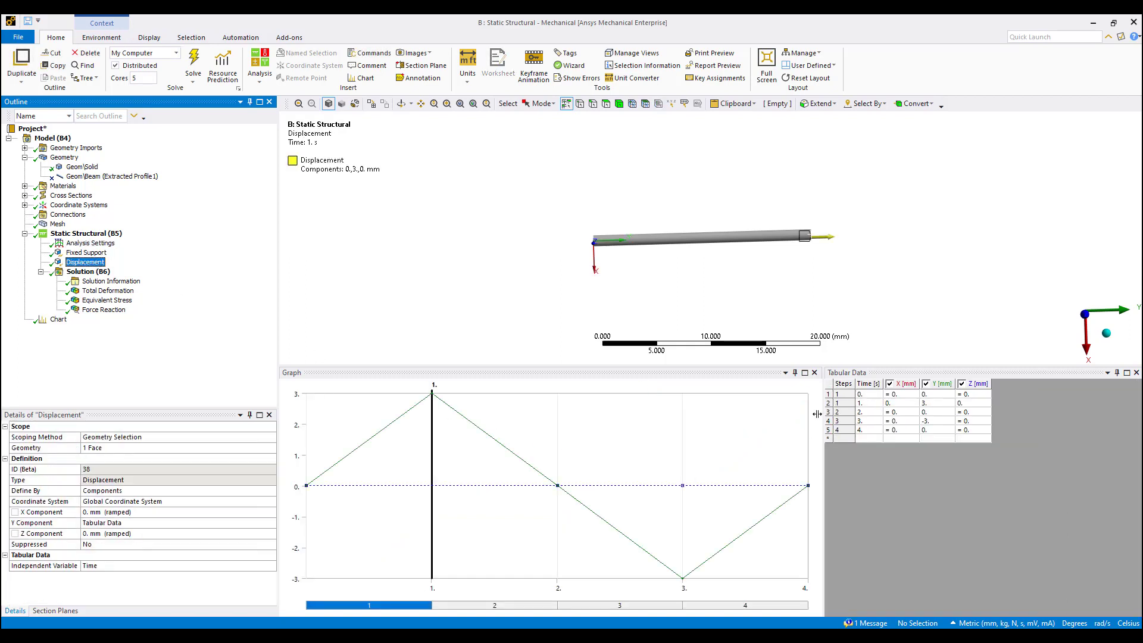
pyautogui.click(942, 406)
pyautogui.write('2')
pyautogui.press('Tab')
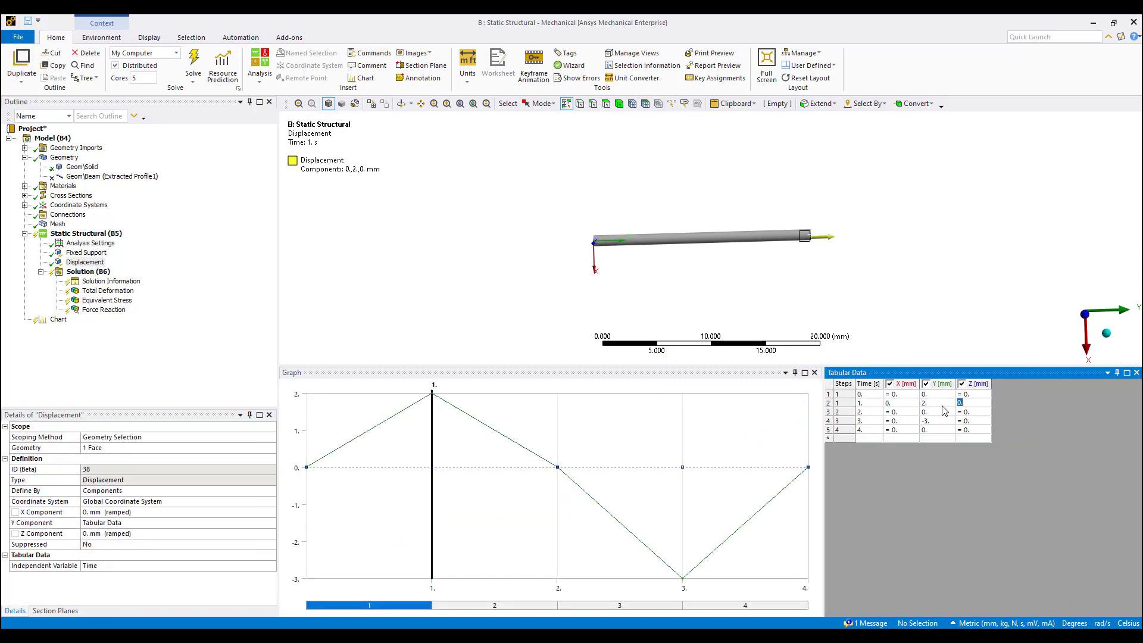
pyautogui.click(937, 422)
pyautogui.write('-2')
pyautogui.press('Tab')
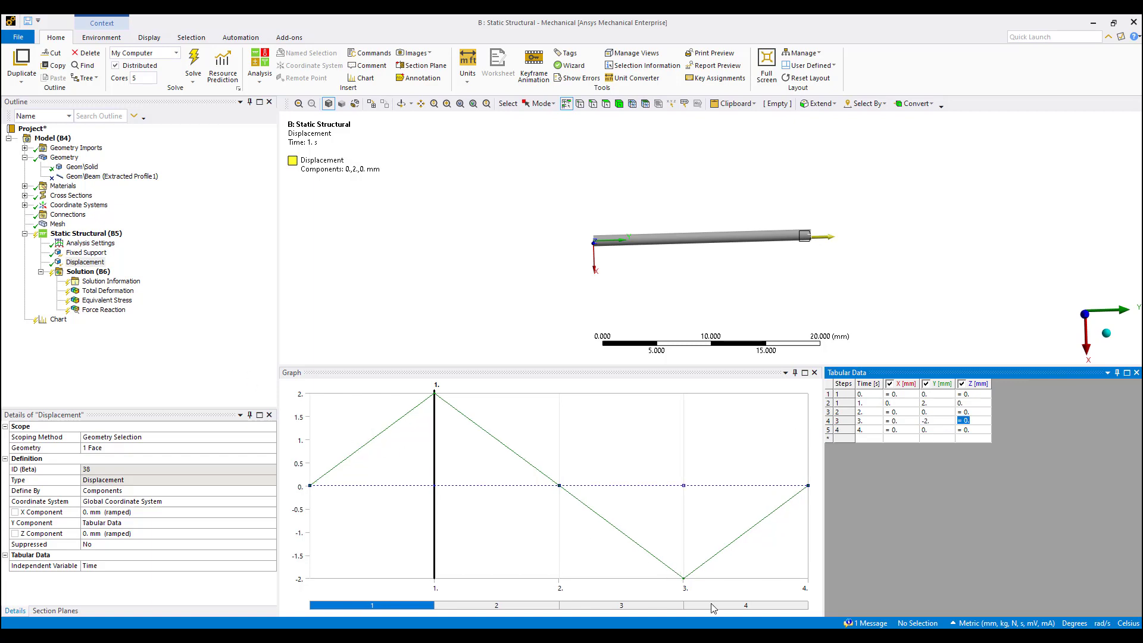
# Switch to the SMAVideo Workbench project and set the Nitinol superelasticity value Es to 30000 MPa in Engineering Data.
pyautogui.click(638, 636)
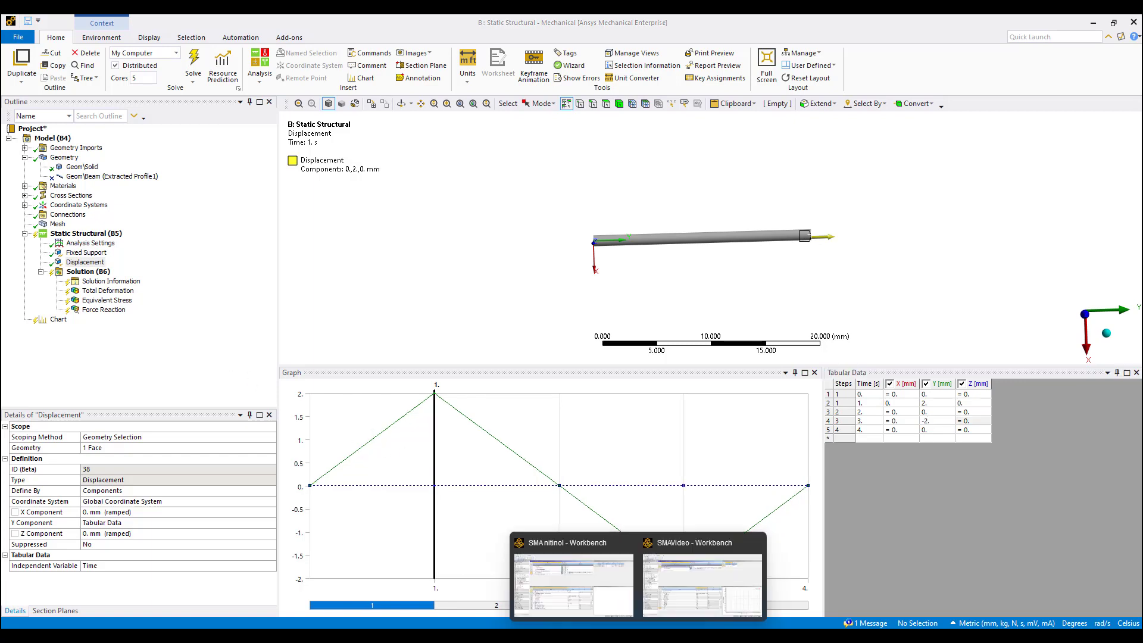
pyautogui.click(666, 585)
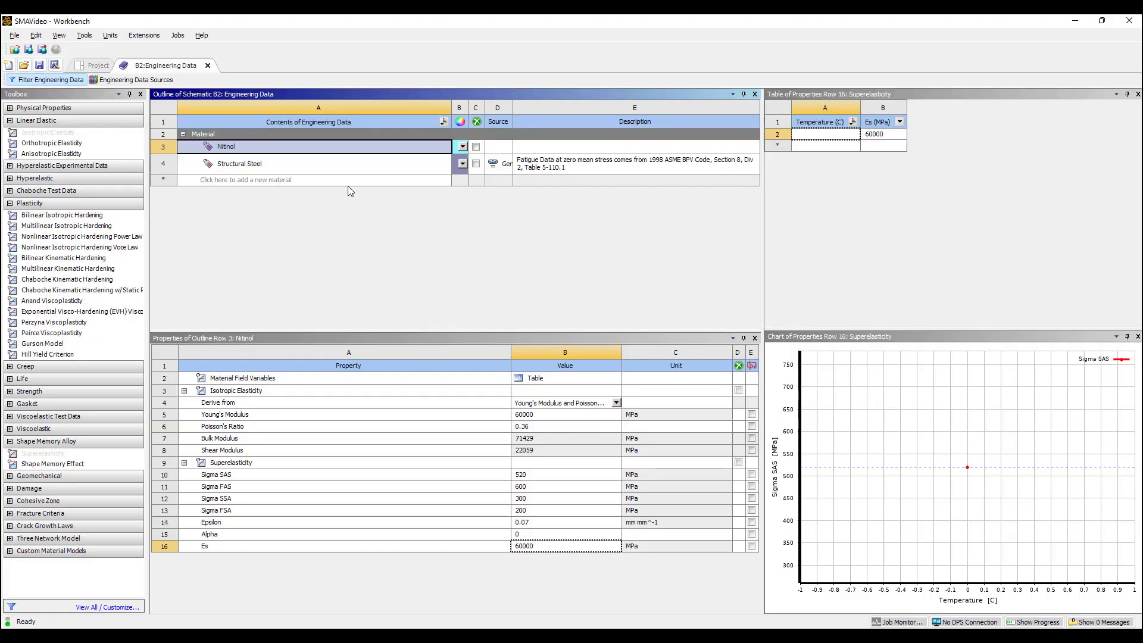
pyautogui.click(299, 159)
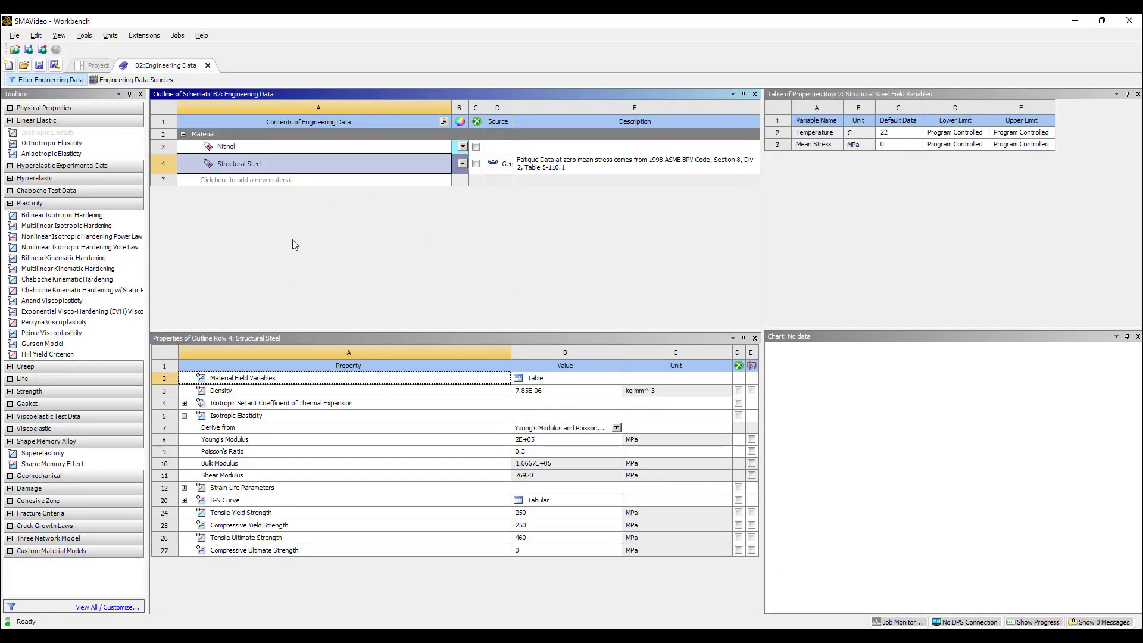
pyautogui.click(285, 149)
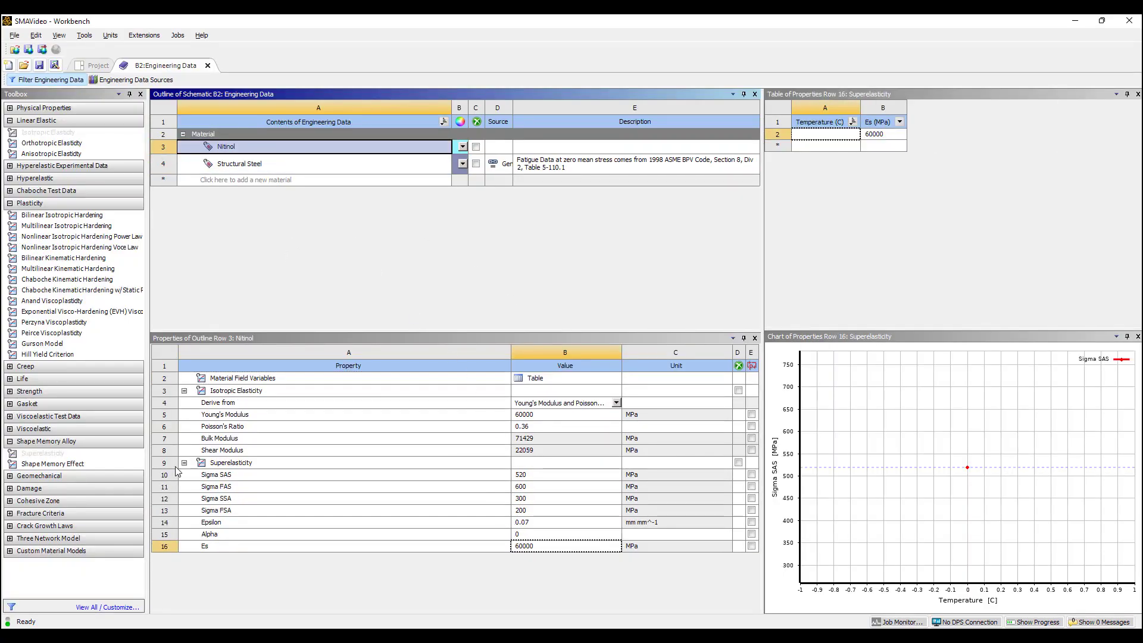
pyautogui.click(527, 486)
pyautogui.click(521, 503)
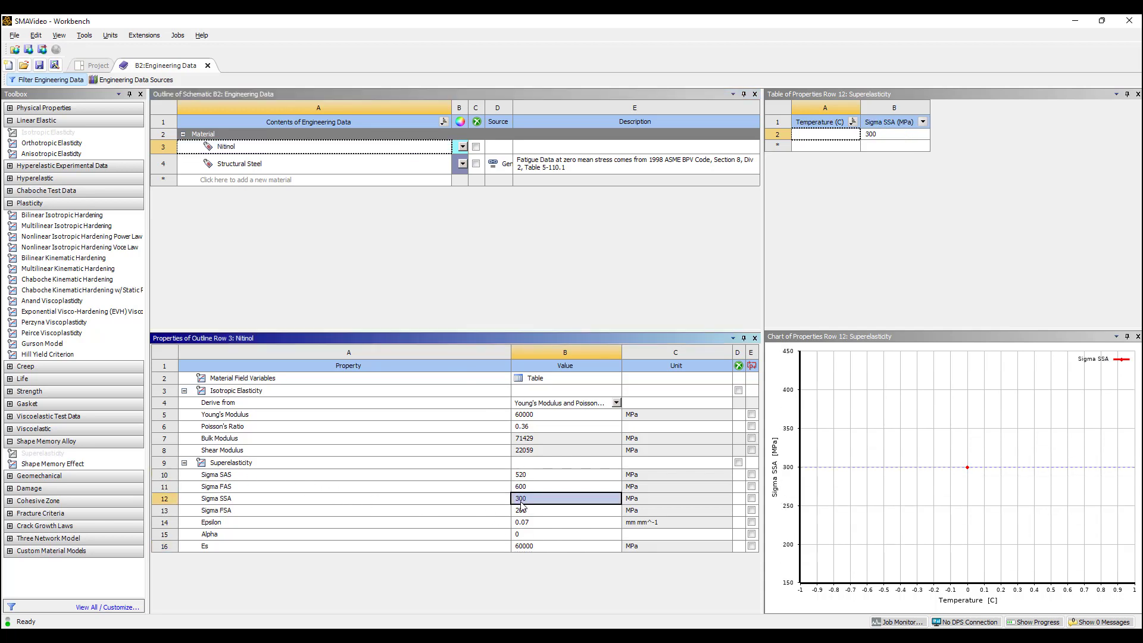
pyautogui.click(526, 510)
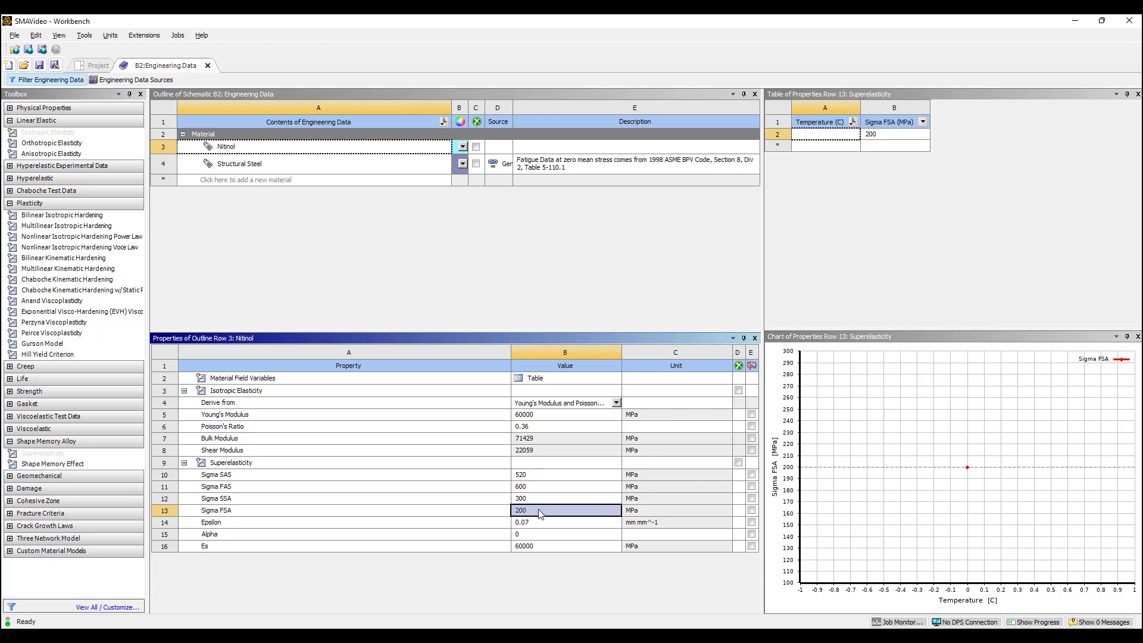
pyautogui.click(545, 547)
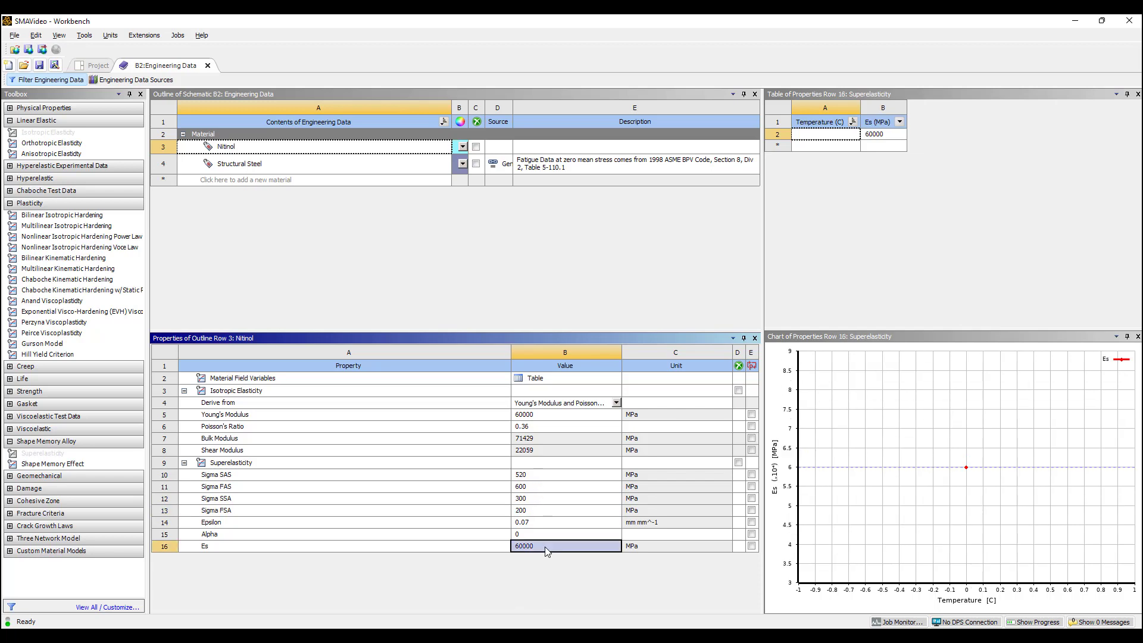
pyautogui.write('30')
pyautogui.press('Return')
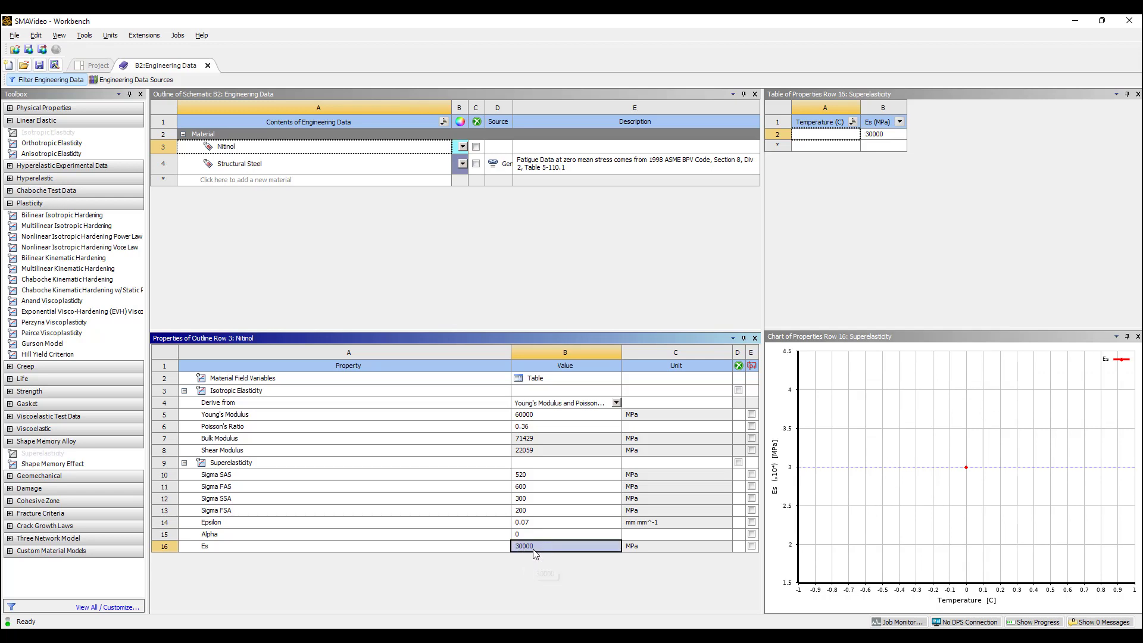
# Reopen the Static Structural model from the project schematic, solve it with the changed inputs, and display the total deformation and chart.
pyautogui.click(97, 65)
pyautogui.doubleClick(351, 182)
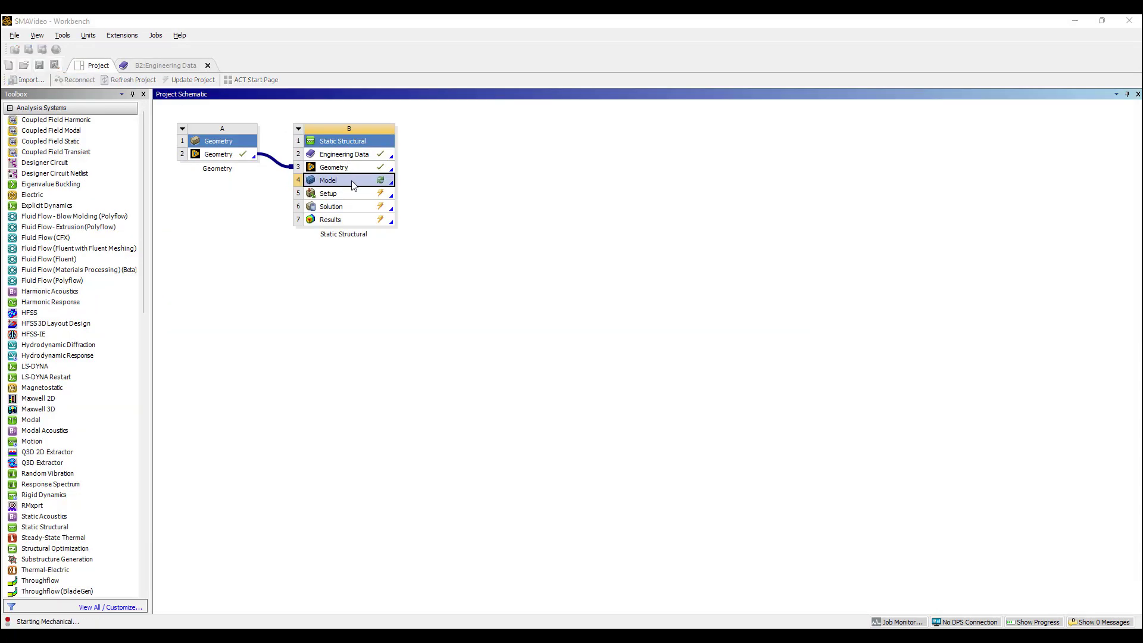
pyautogui.click(605, 355)
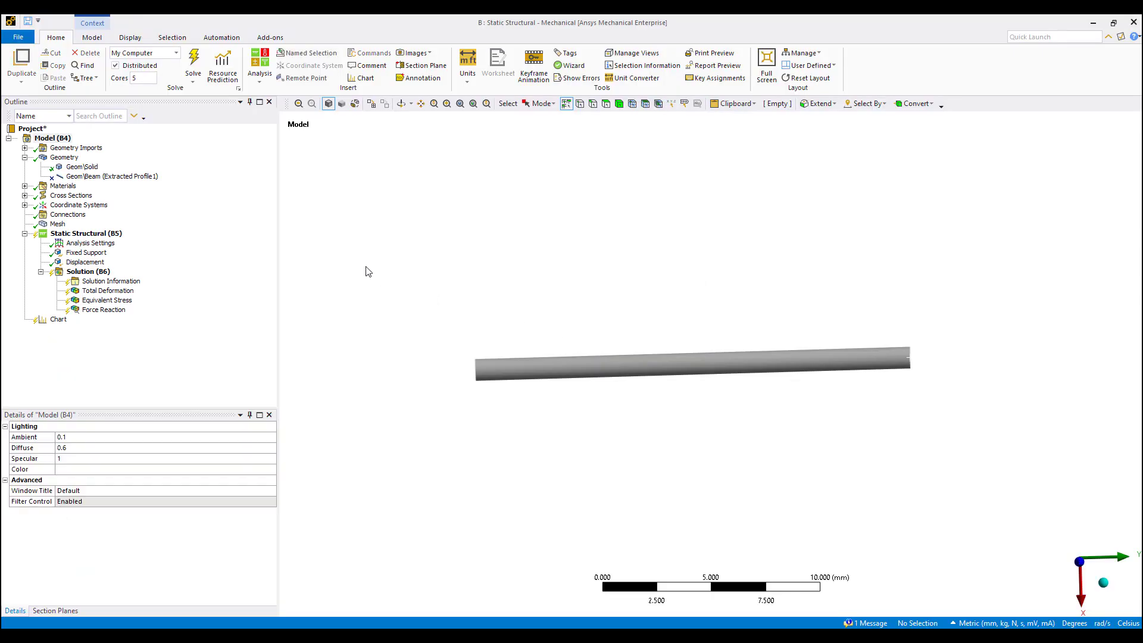
pyautogui.click(194, 64)
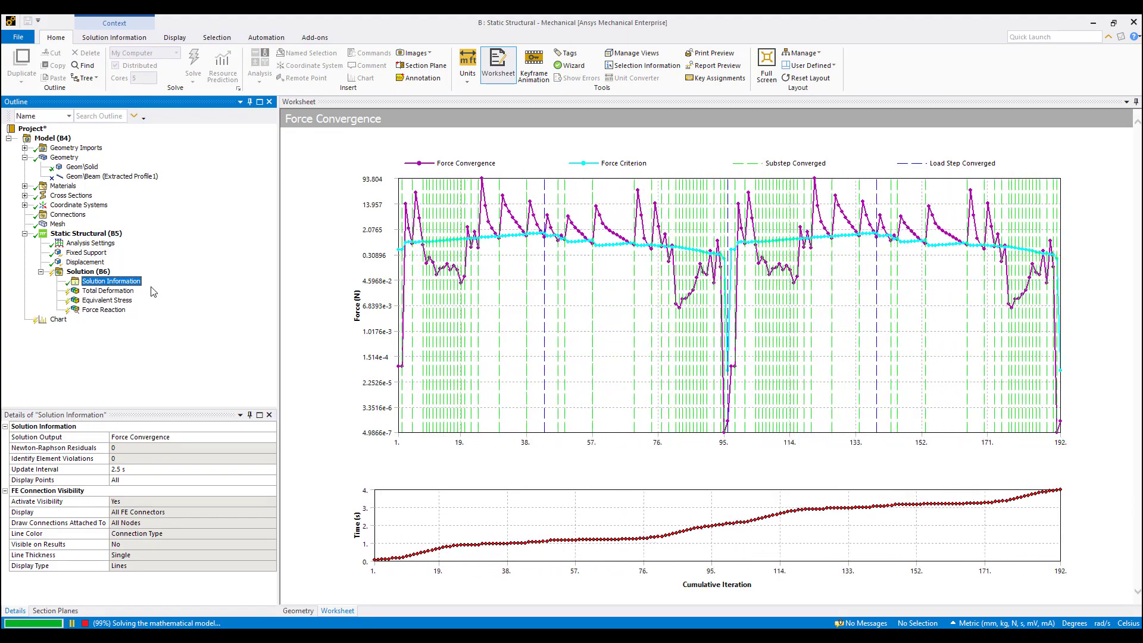
pyautogui.click(131, 291)
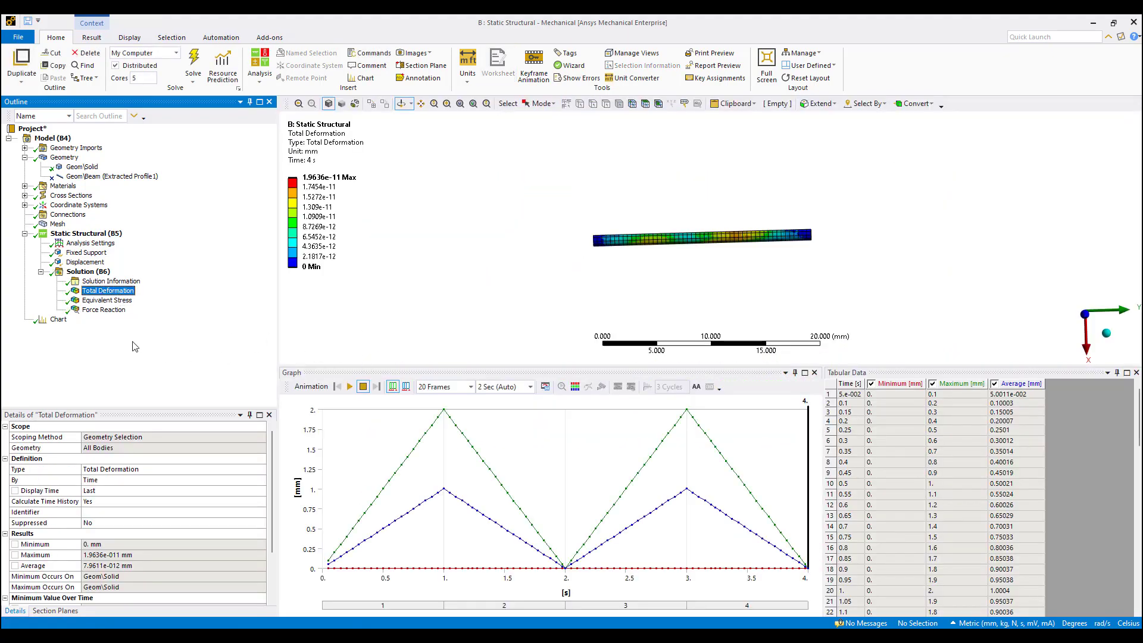
pyautogui.click(58, 319)
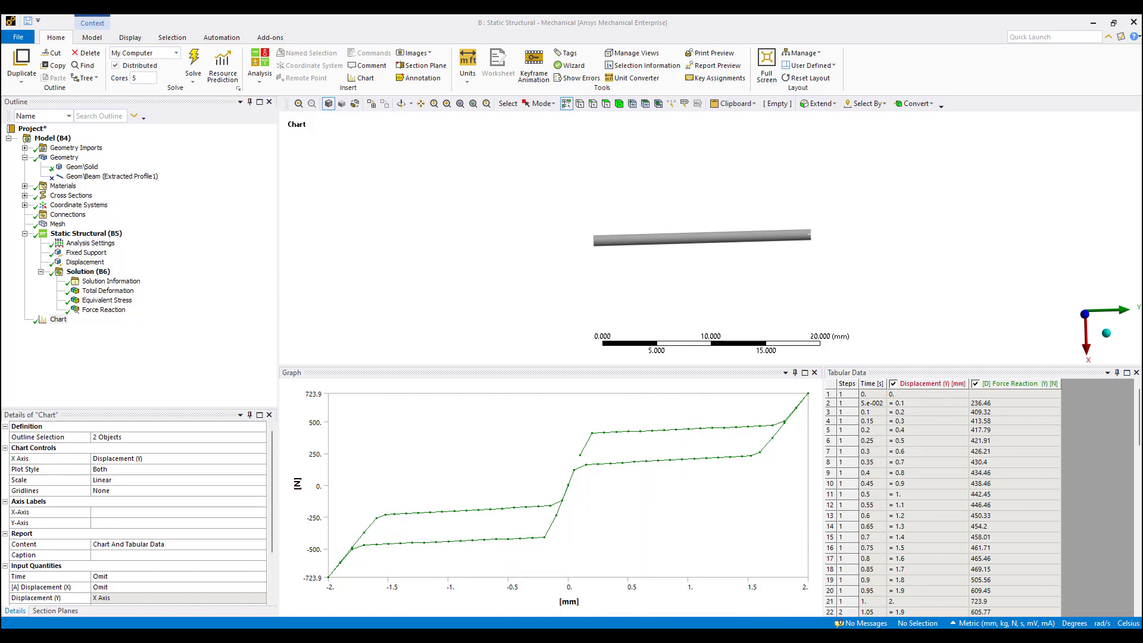
# Return to the SMAVideo Workbench project's Engineering Data and set Nitinol's superelasticity Alpha to 0.2.
pyautogui.moveTo(616, 623)
pyautogui.moveTo(648, 597)
pyautogui.click(687, 589)
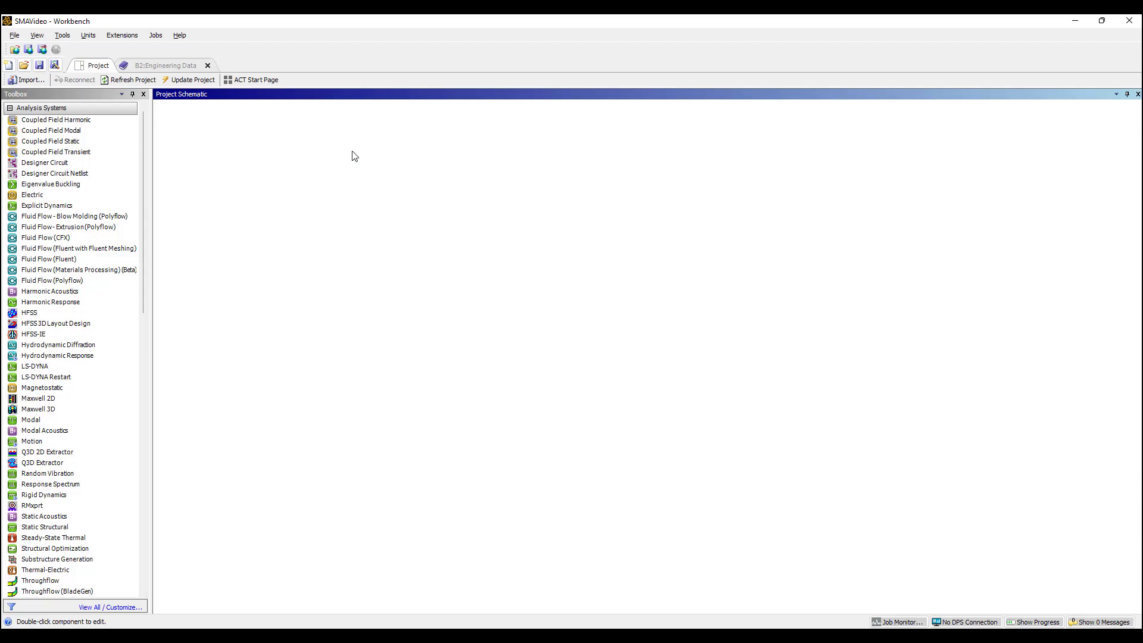
pyautogui.doubleClick(345, 154)
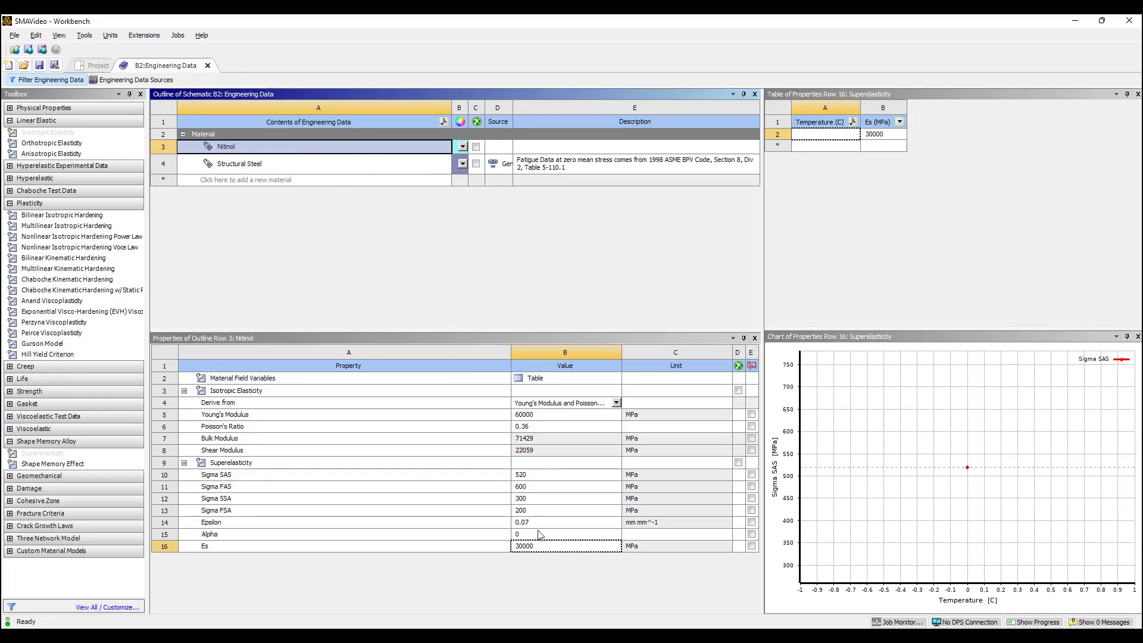
pyautogui.click(540, 534)
pyautogui.write('0.2')
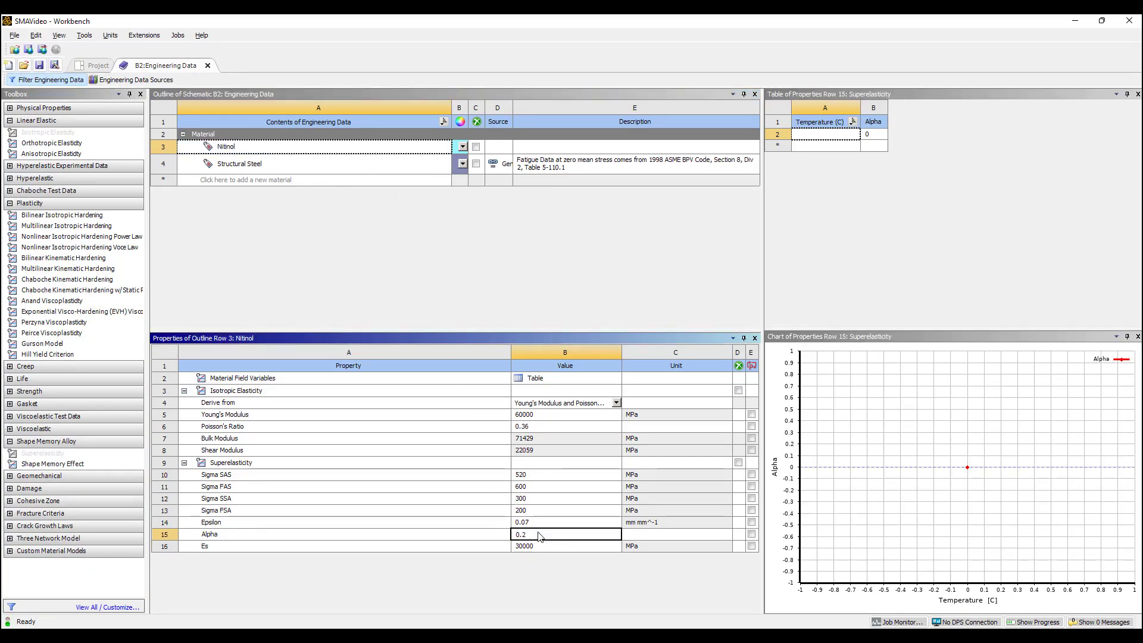
pyautogui.press('Return')
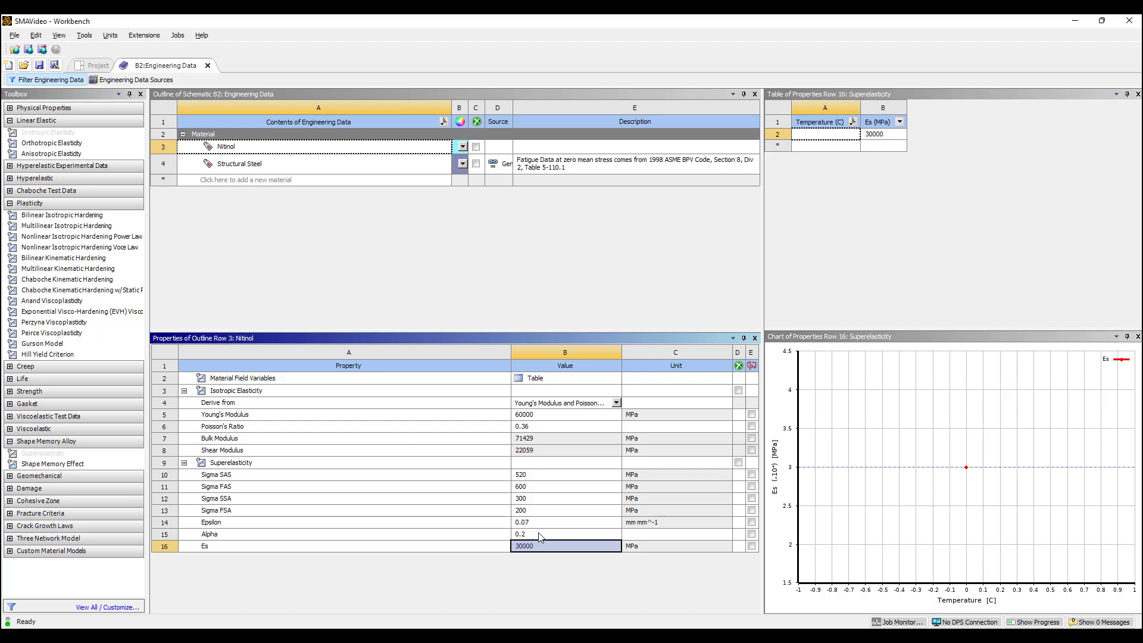
# Close Engineering Data, reopen the model with the updated Alpha value, and solve the analysis again.
pyautogui.click(208, 65)
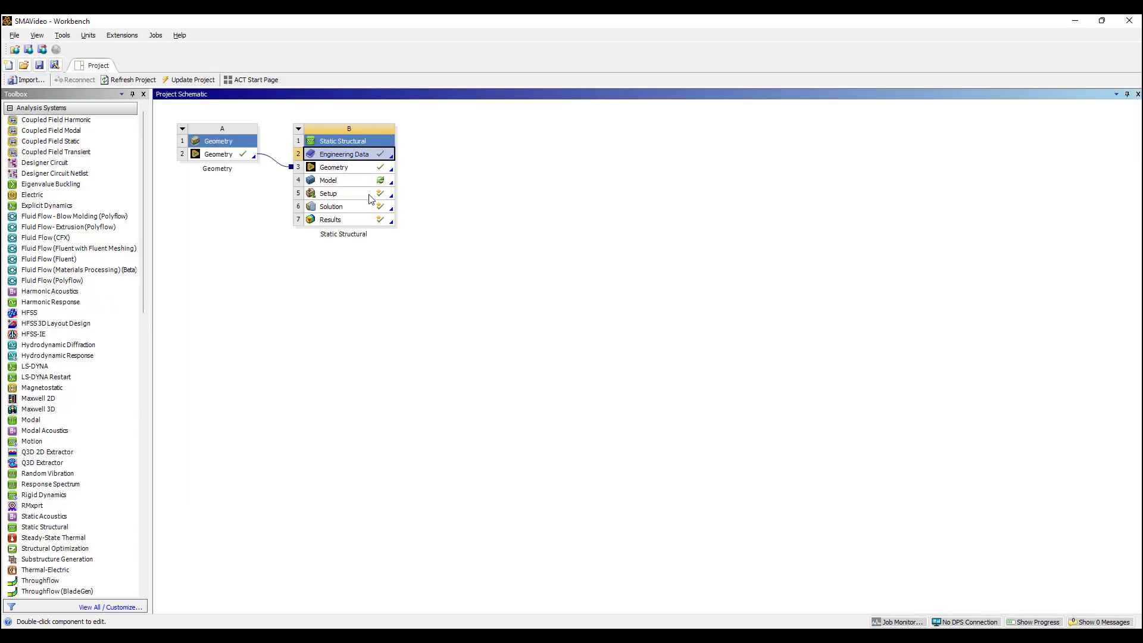
pyautogui.doubleClick(362, 181)
pyautogui.click(606, 351)
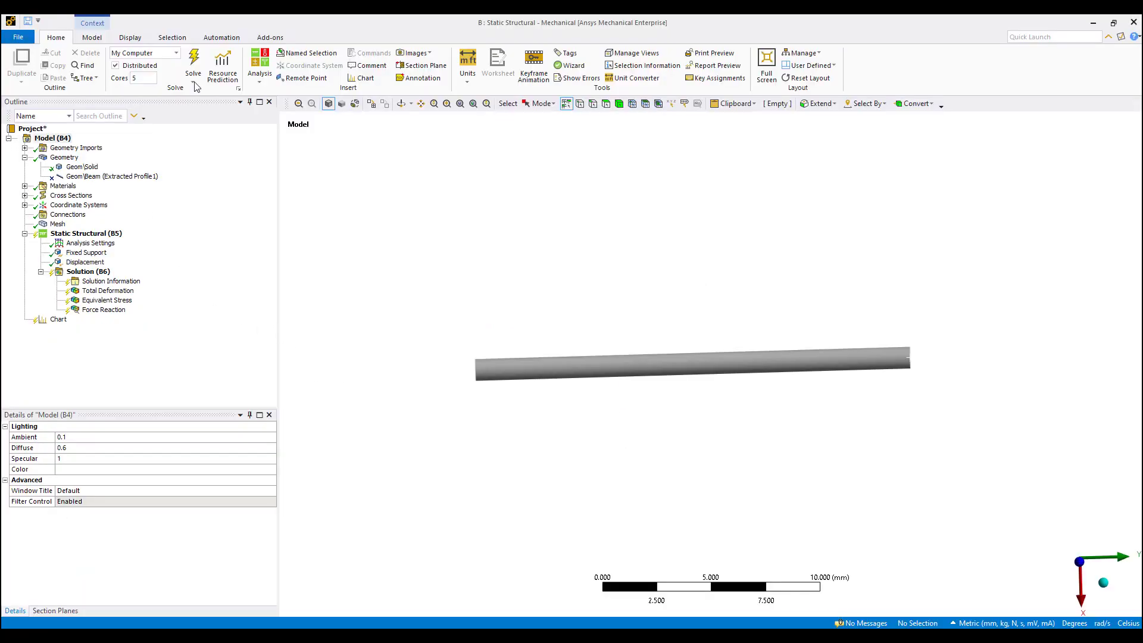
pyautogui.click(196, 66)
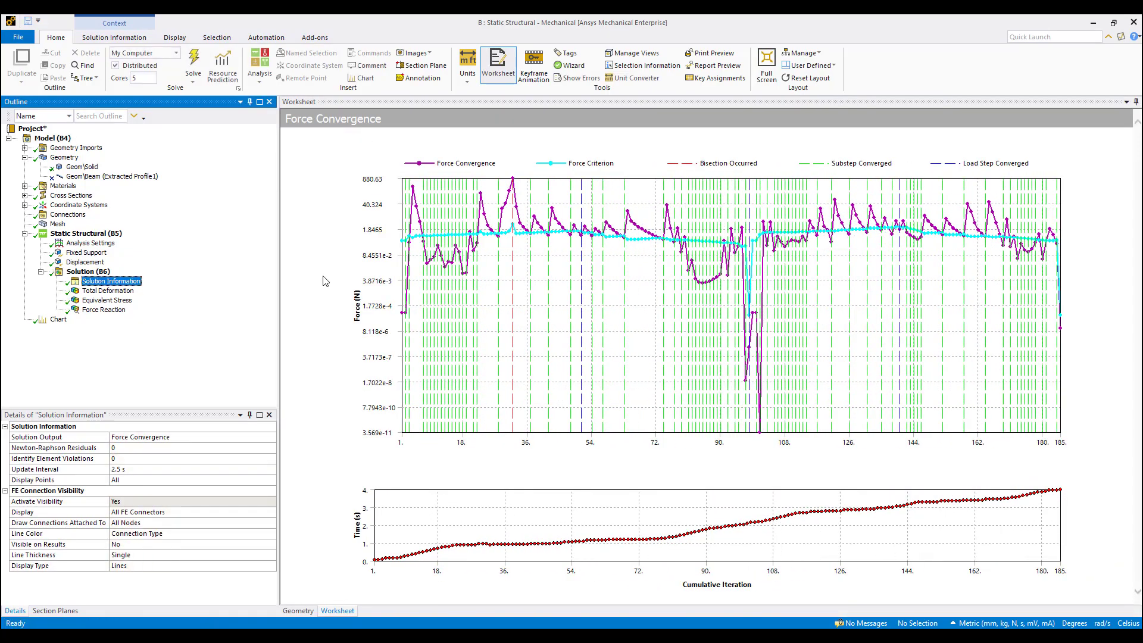
# Display the force-displacement chart for the re-solved model and reopen Engineering Data in the SMAVideo Workbench project.
pyautogui.click(57, 319)
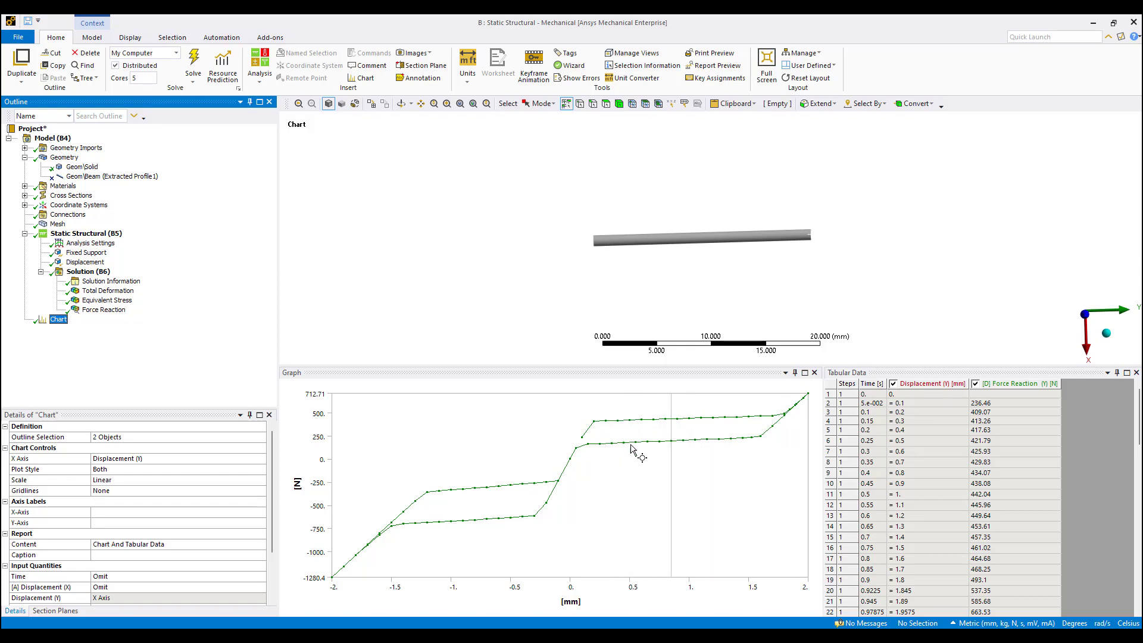
pyautogui.moveTo(631, 625)
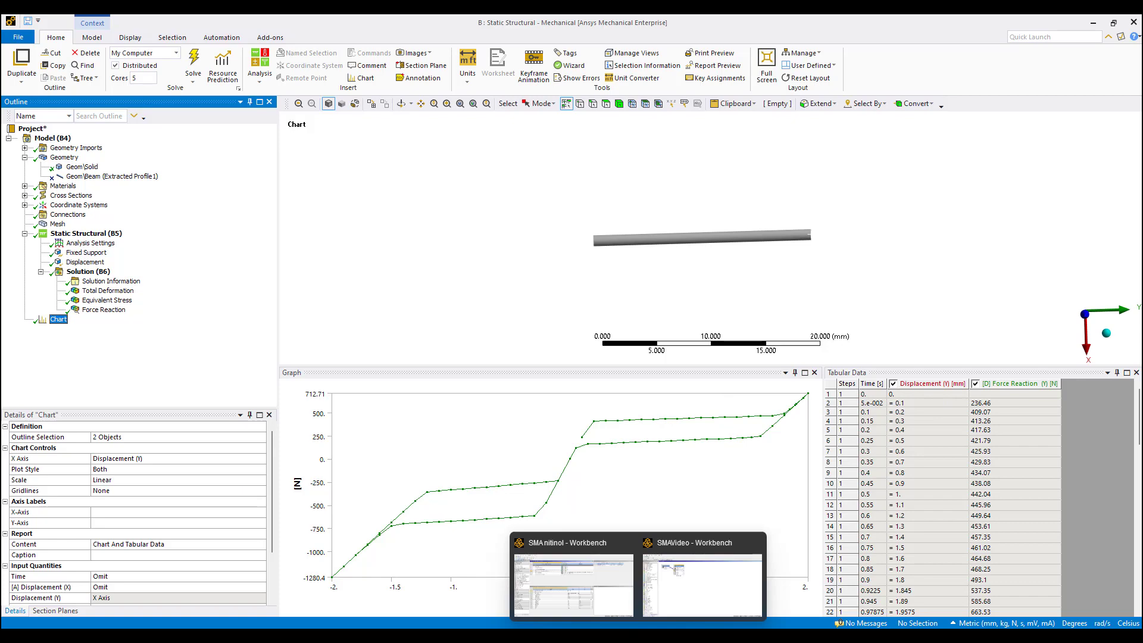
pyautogui.click(693, 547)
pyautogui.doubleClick(344, 154)
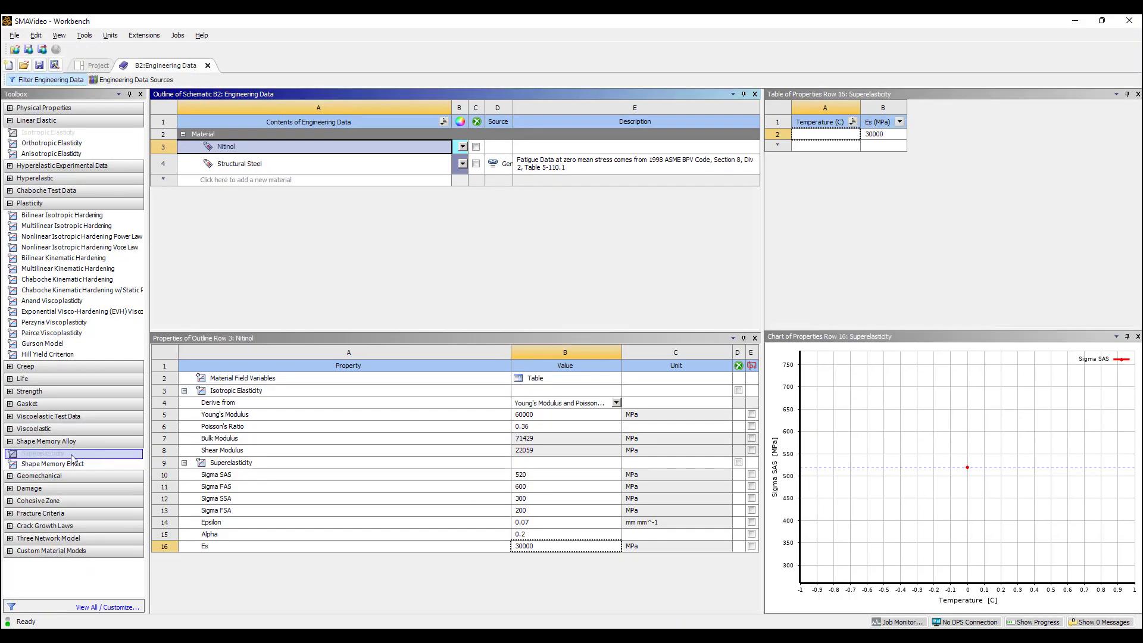
# Review Nitinol's Young's Modulus and its superelasticity properties Es and Alpha in Engineering Data.
pyautogui.click(394, 416)
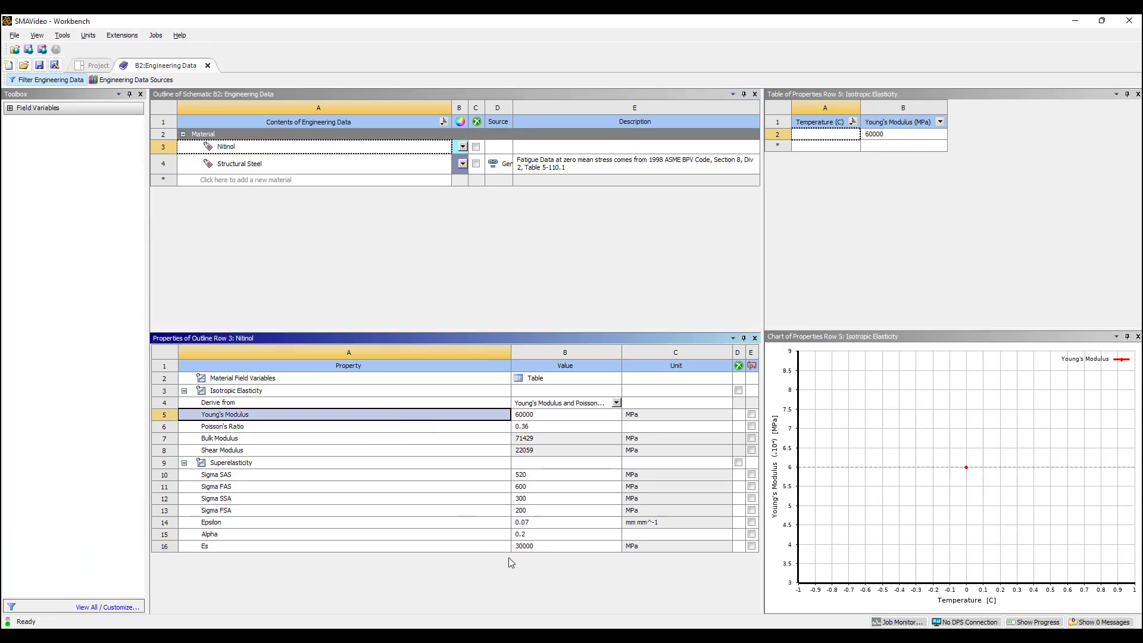
pyautogui.click(479, 547)
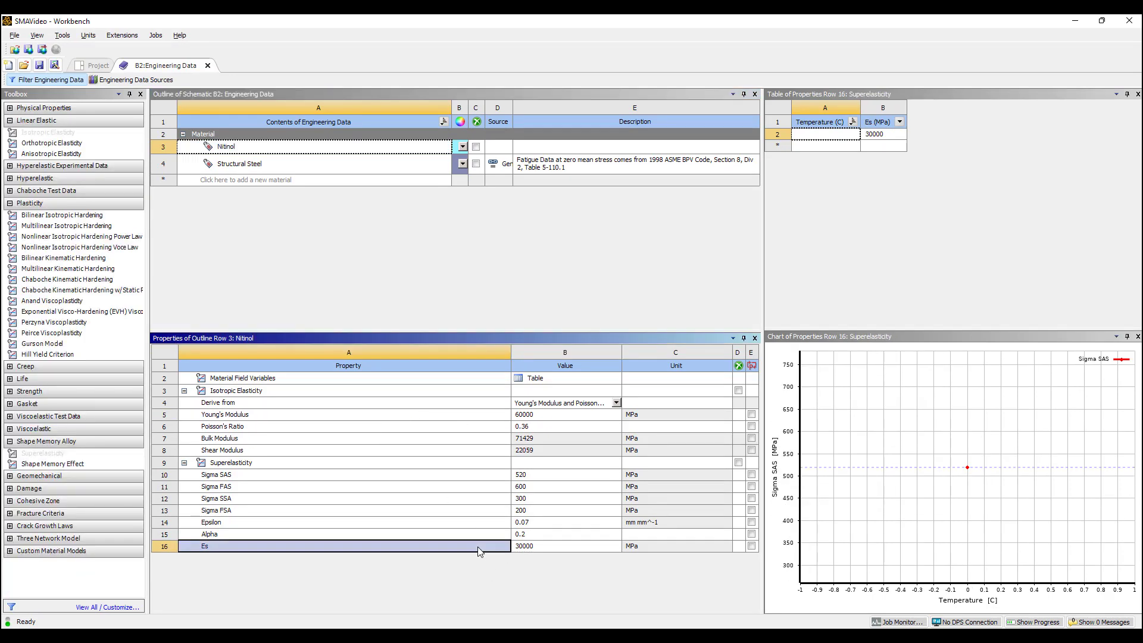
pyautogui.click(457, 536)
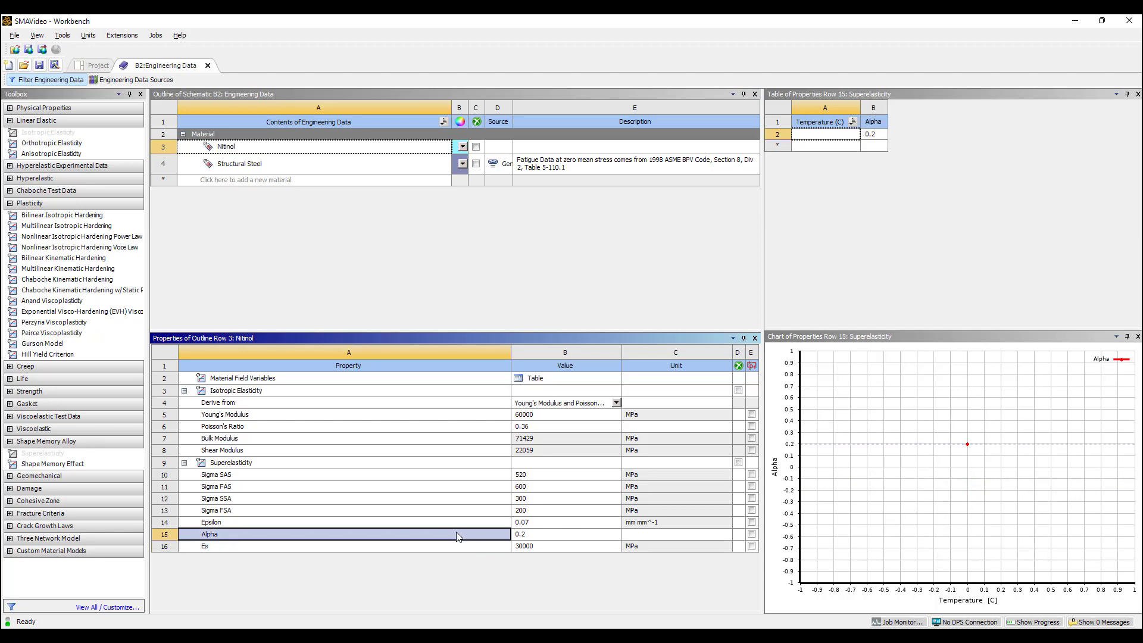
# Review Nitinol's superelasticity stress properties Sigma SAS, Sigma FAS, Sigma SSA and Sigma FSA.
pyautogui.click(400, 477)
pyautogui.click(400, 488)
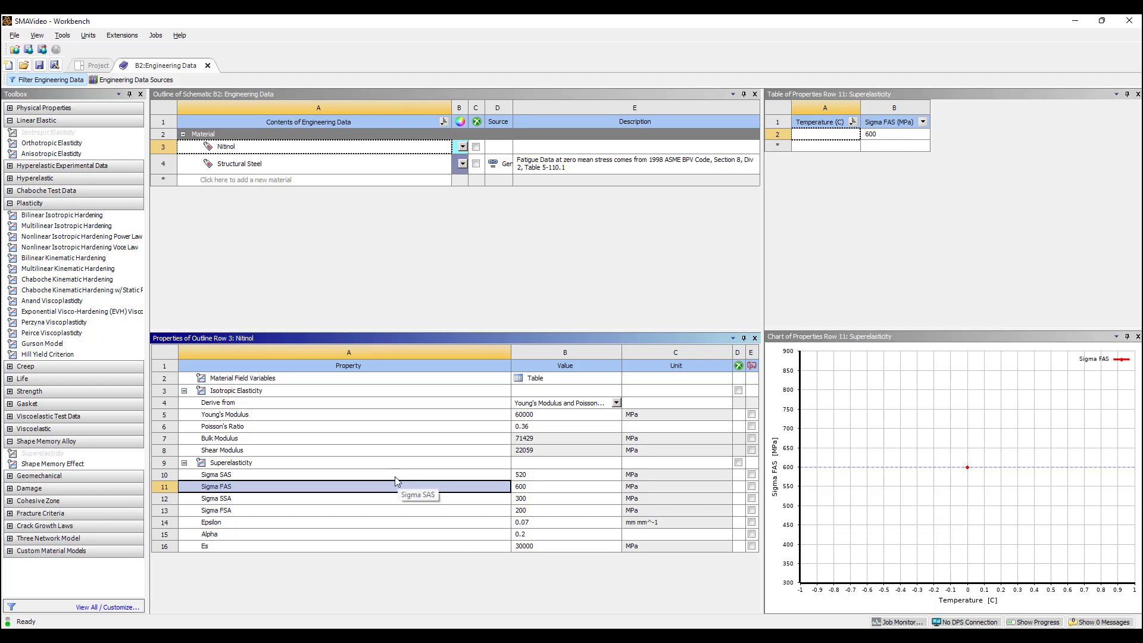
pyautogui.click(395, 477)
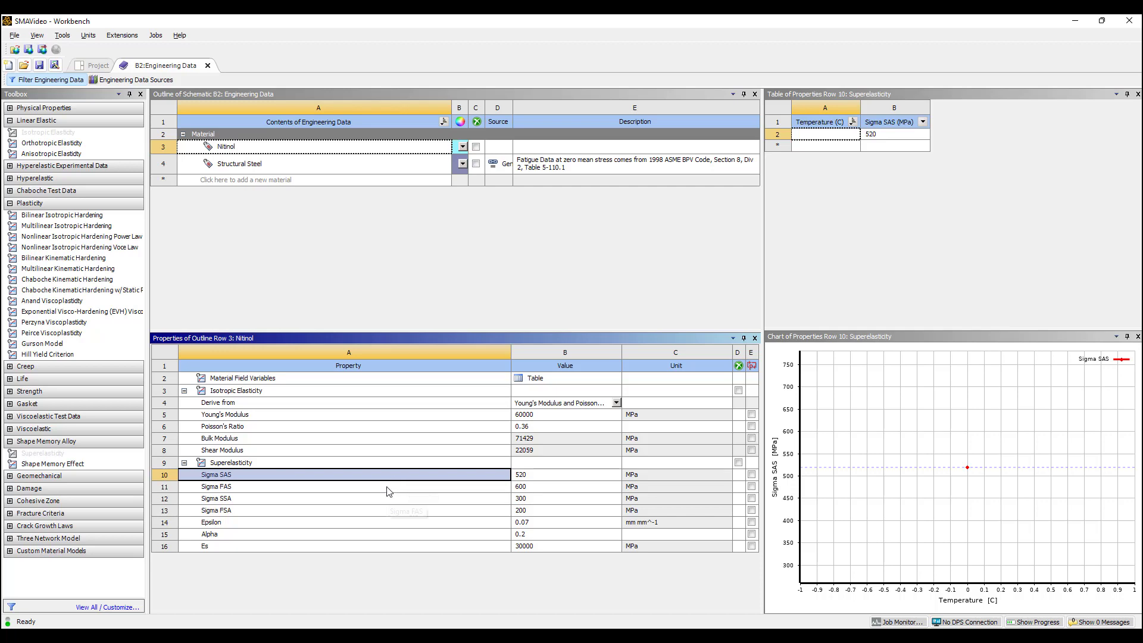
pyautogui.click(387, 489)
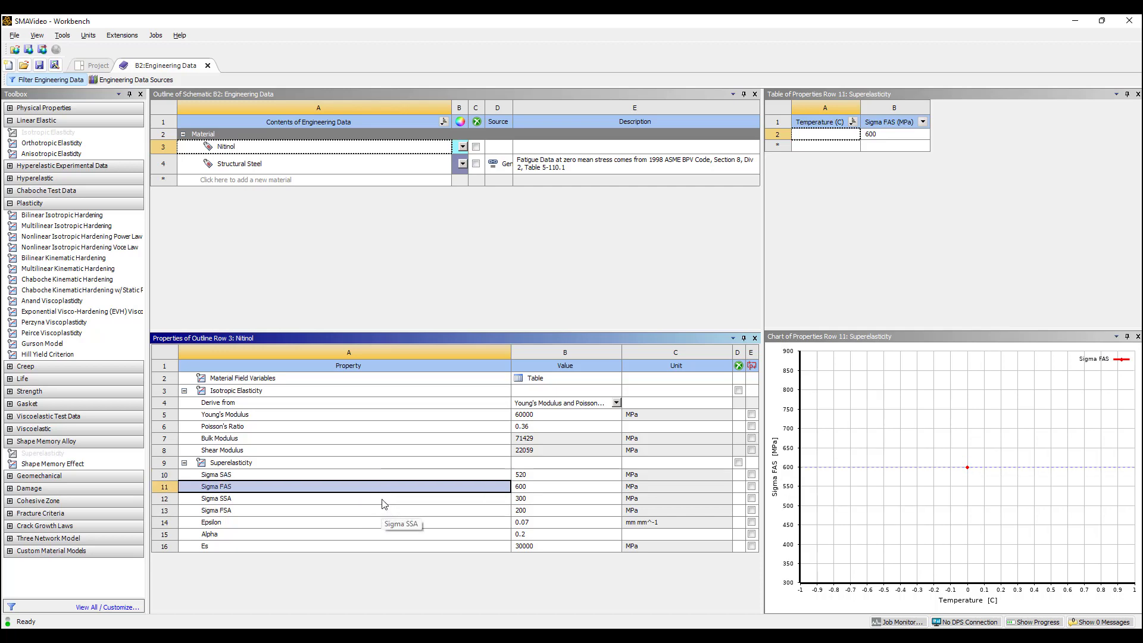
pyautogui.click(382, 501)
pyautogui.click(382, 510)
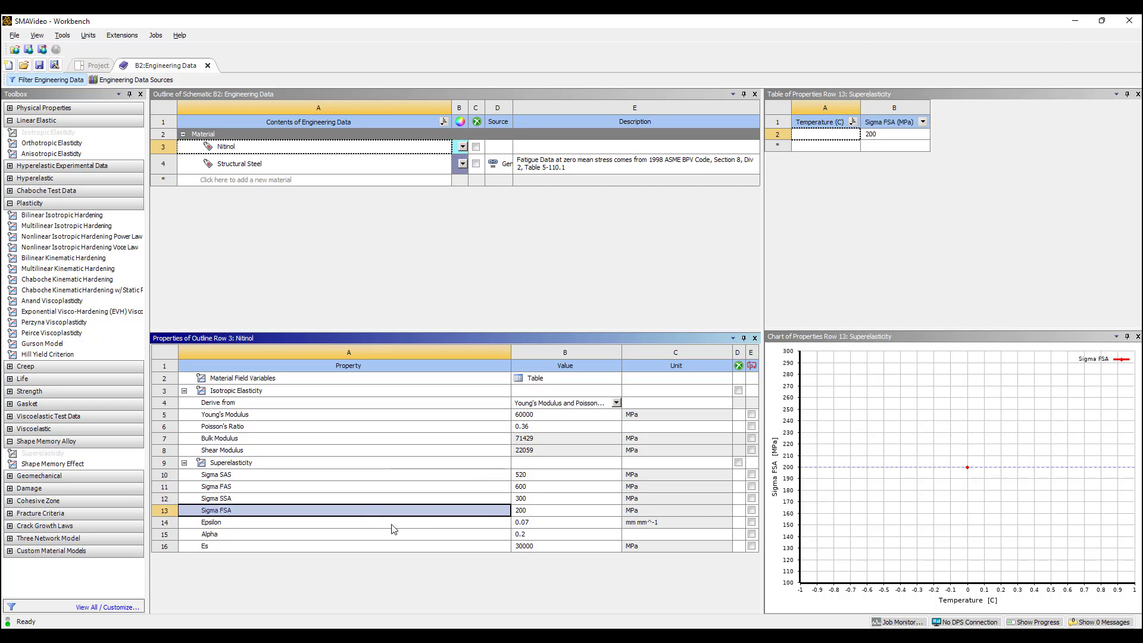
# Review Nitinol's Epsilon property against the idealized superelastic stress-strain diagram in the Ansys help page, and return to Workbench.
pyautogui.click(393, 524)
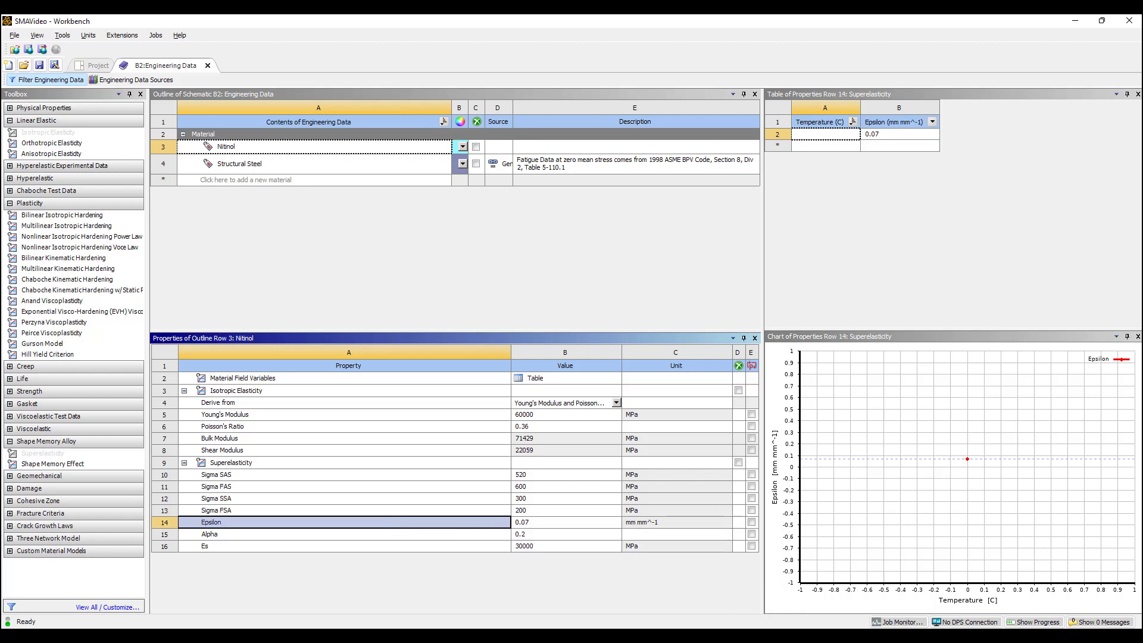
pyautogui.click(513, 593)
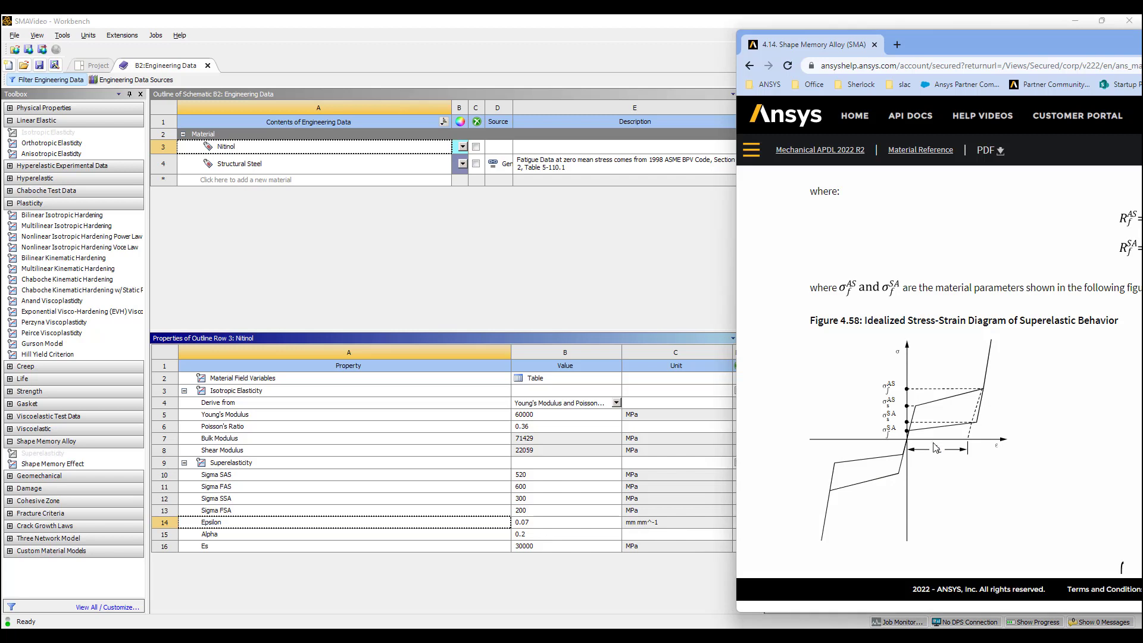
pyautogui.click(619, 294)
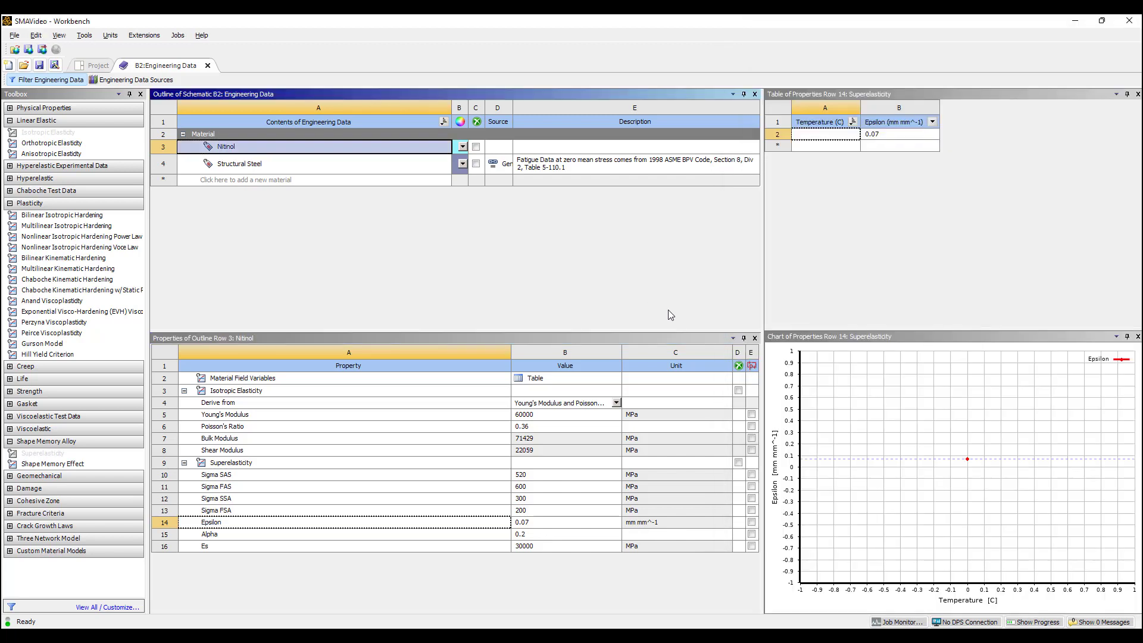